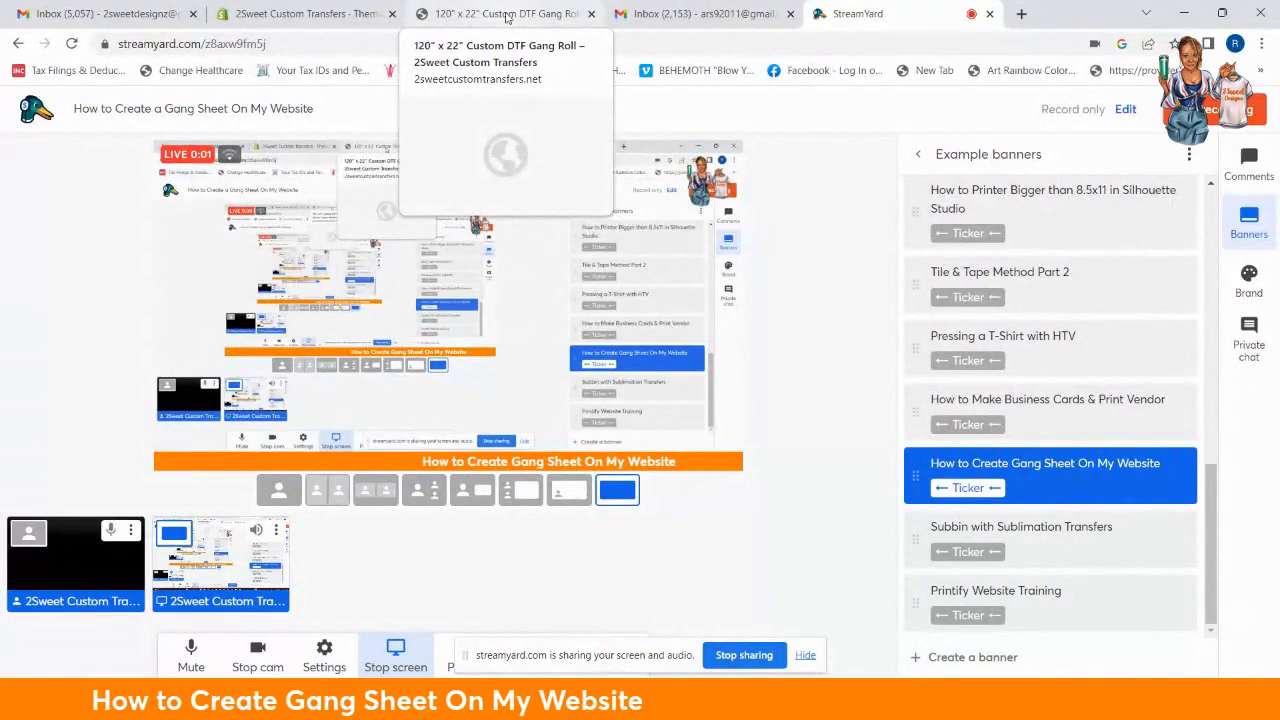
Step: Switch from the StreamYard studio to the 2Sweet Custom Transfers store
left_click(507, 14)
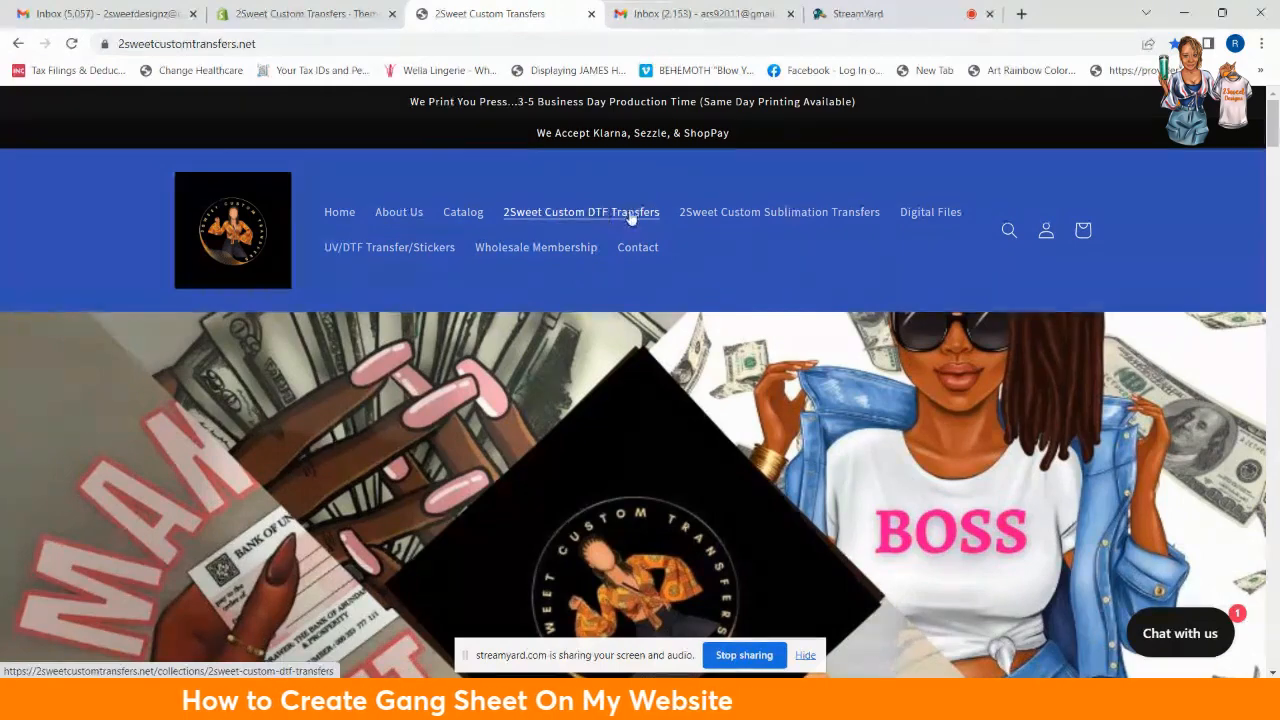
scroll(614, 291, "down", 15)
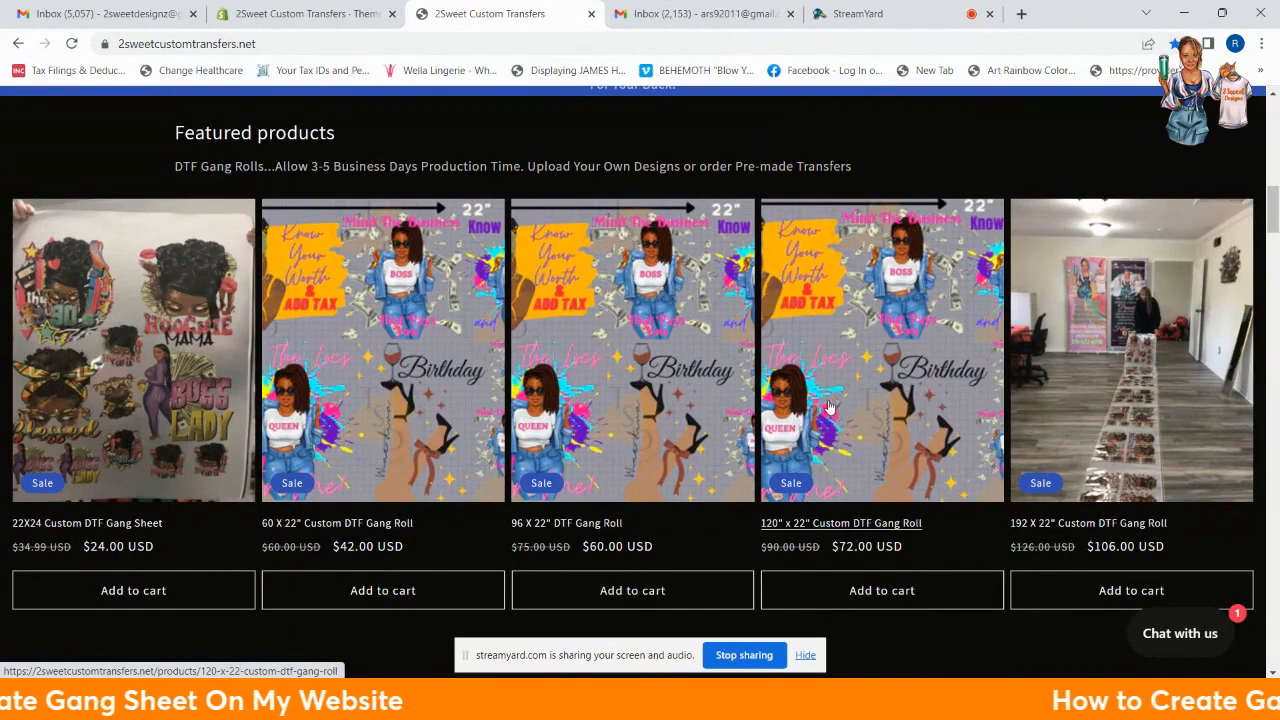
scroll(830, 440, "down", 5)
scroll(801, 459, "down", 6)
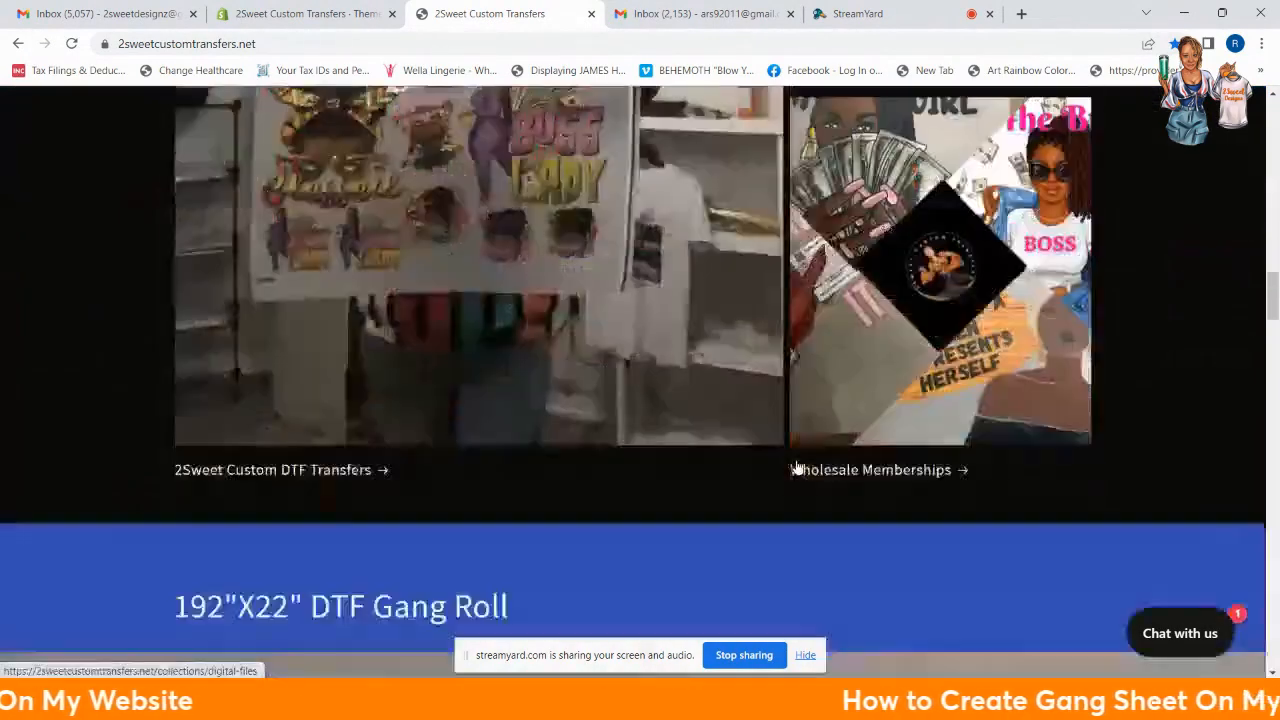
scroll(784, 454, "down", 5)
scroll(646, 453, "up", 2)
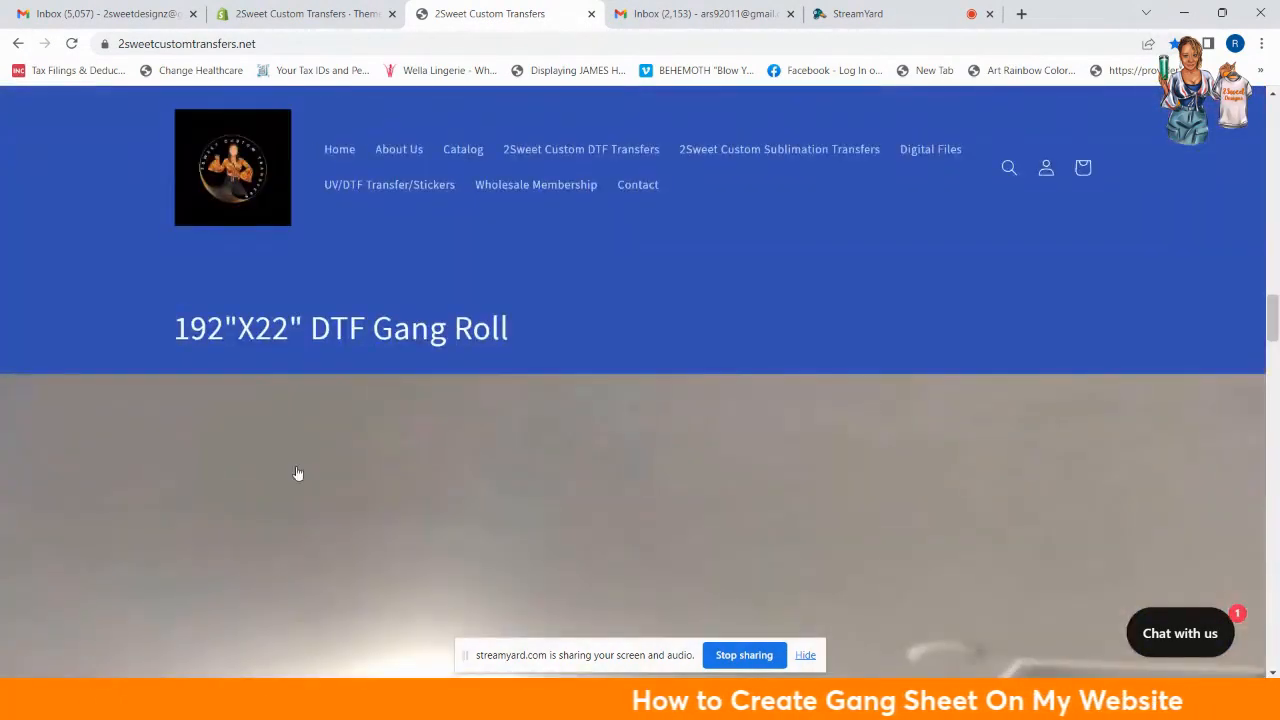
scroll(514, 463, "down", 3)
scroll(737, 432, "down", 3)
scroll(342, 415, "down", 5)
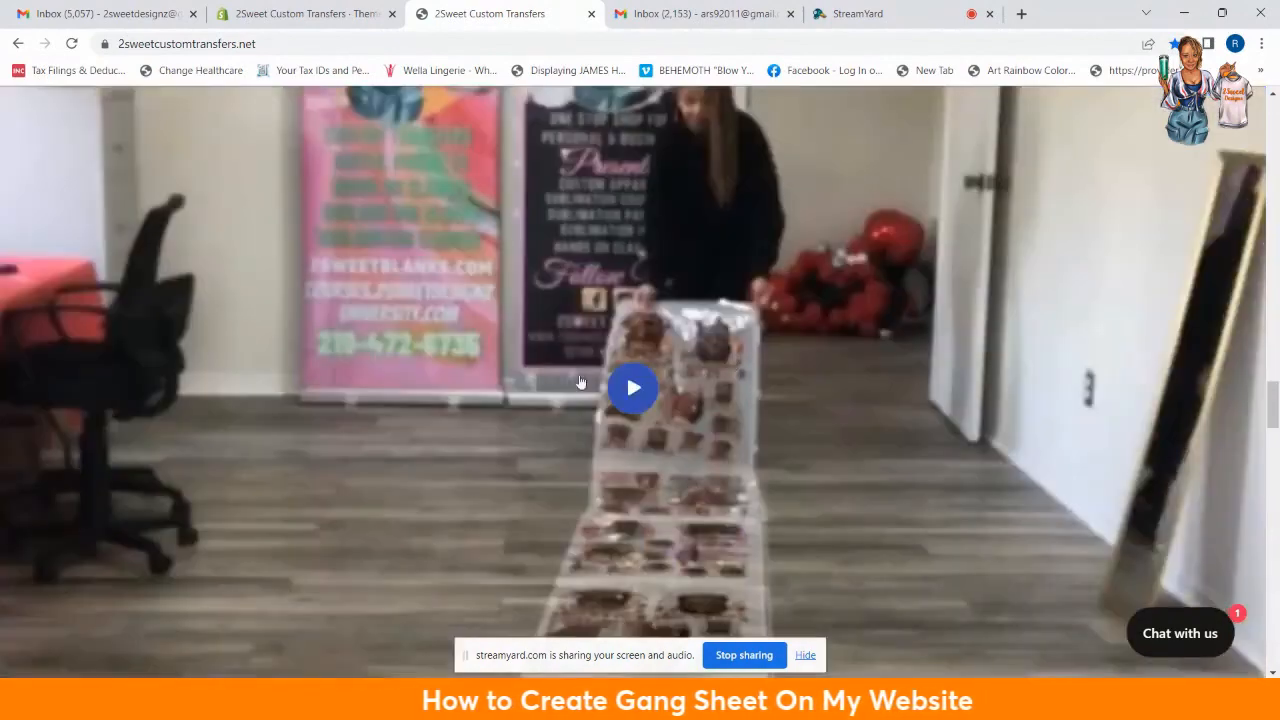
scroll(616, 375, "down", 3)
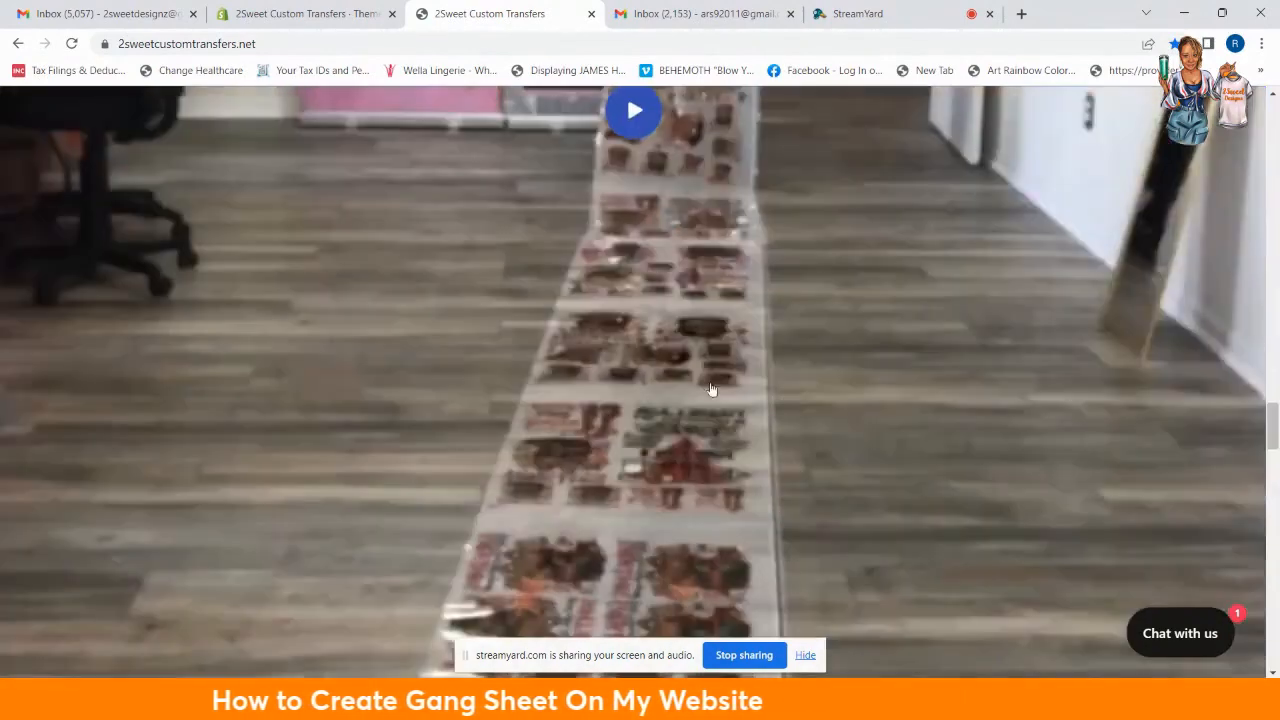
scroll(711, 389, "up", 3)
scroll(810, 460, "down", 3)
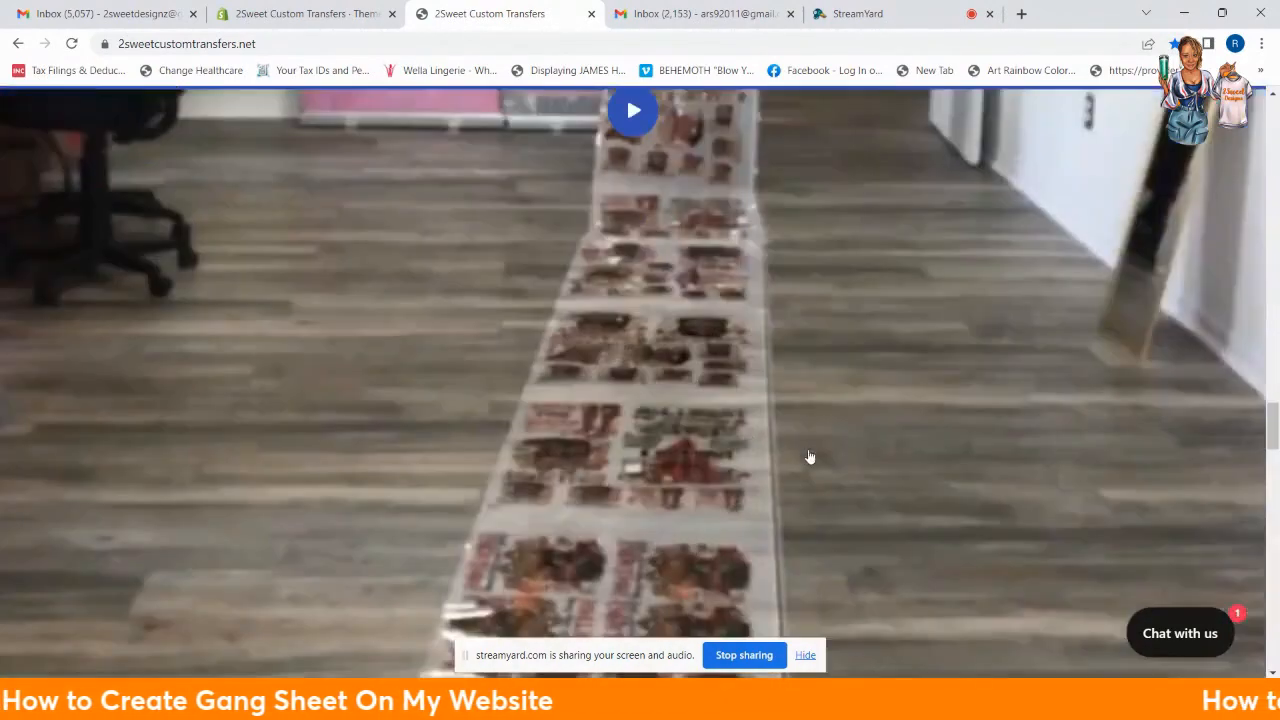
scroll(354, 383, "up", 5)
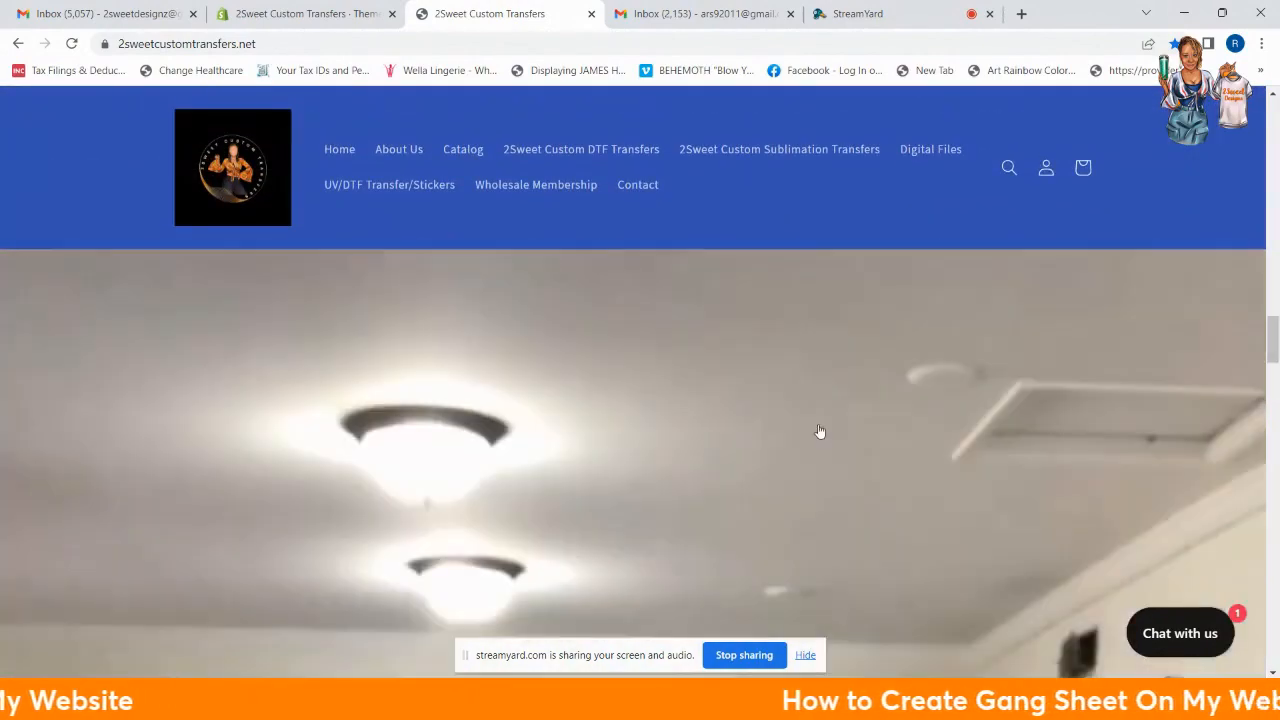
scroll(820, 425, "down", 10)
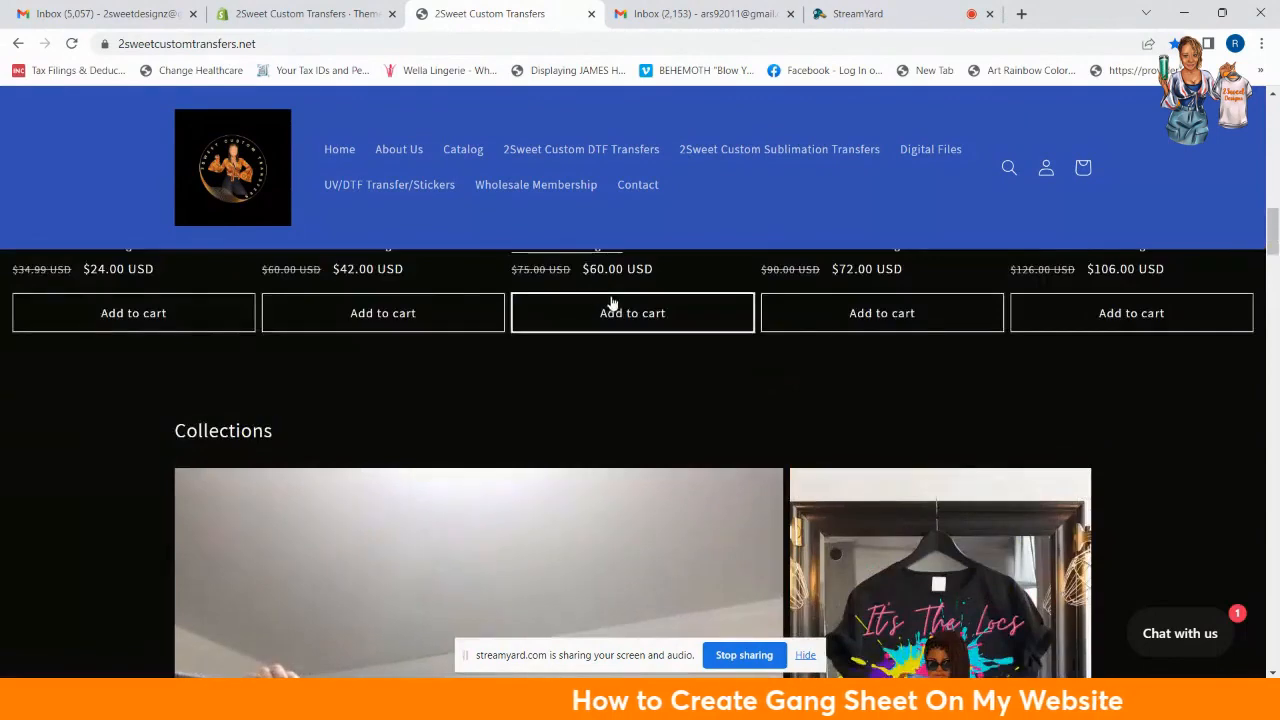
scroll(611, 305, "up", 3)
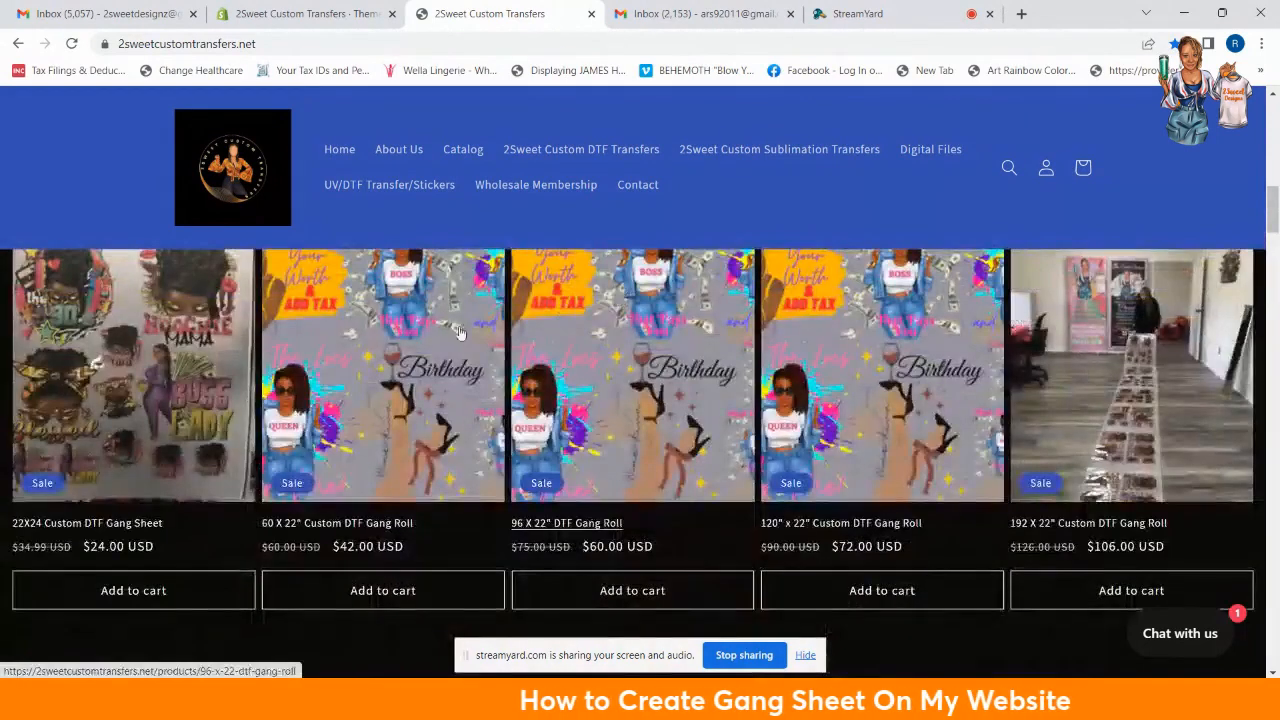
Step: Browse the 2Sweet Custom DTF Transfers collection and open the $24.00 22X24 Custom DTF Gang Sheet product
left_click(606, 158)
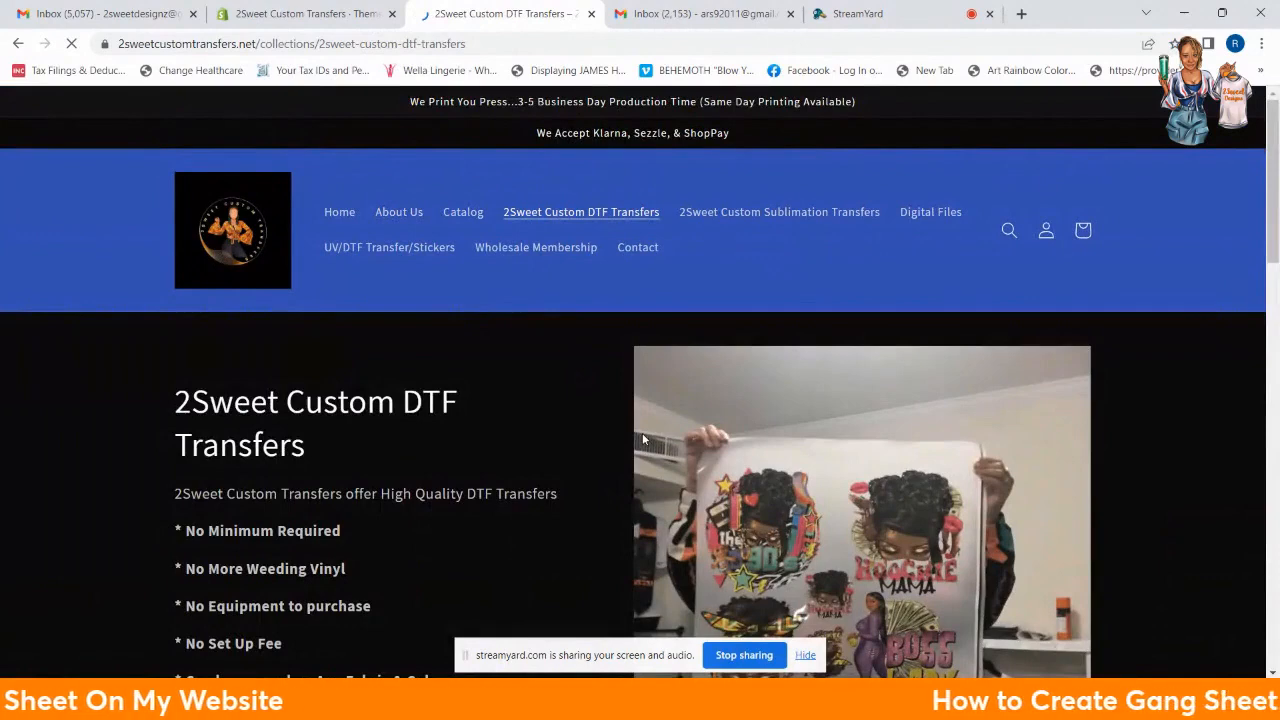
scroll(642, 438, "down", 10)
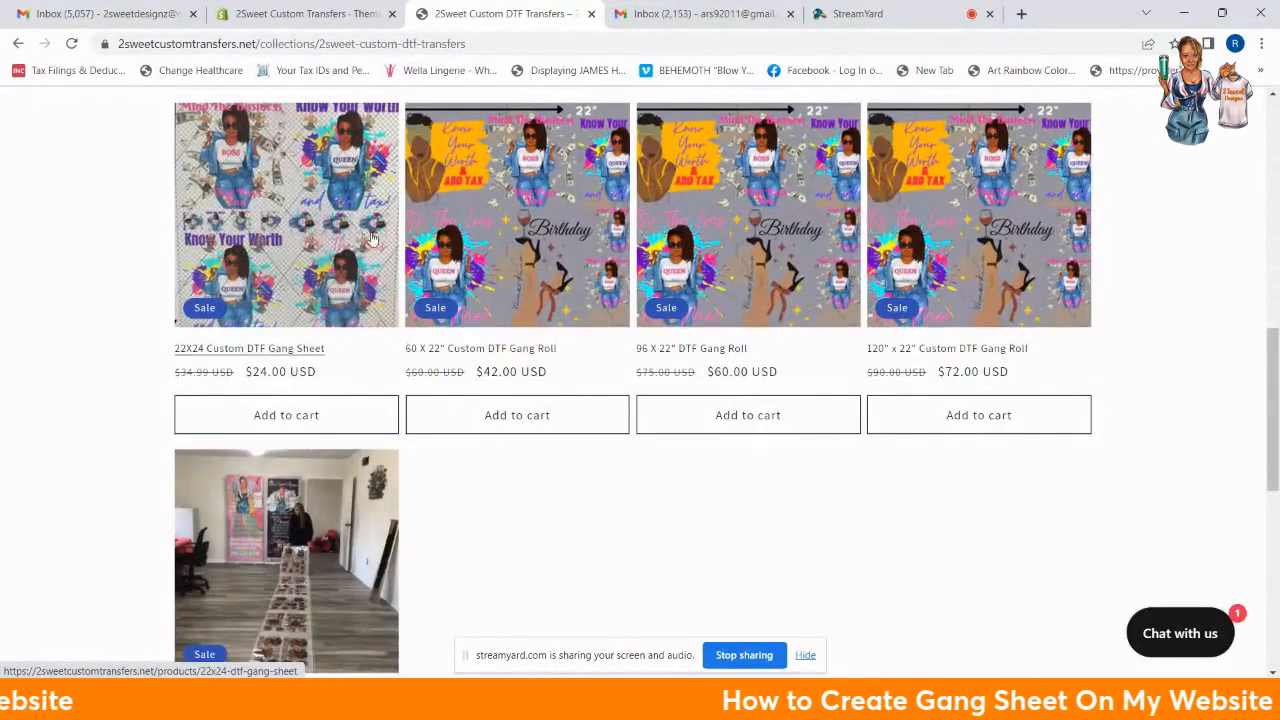
left_click(277, 232)
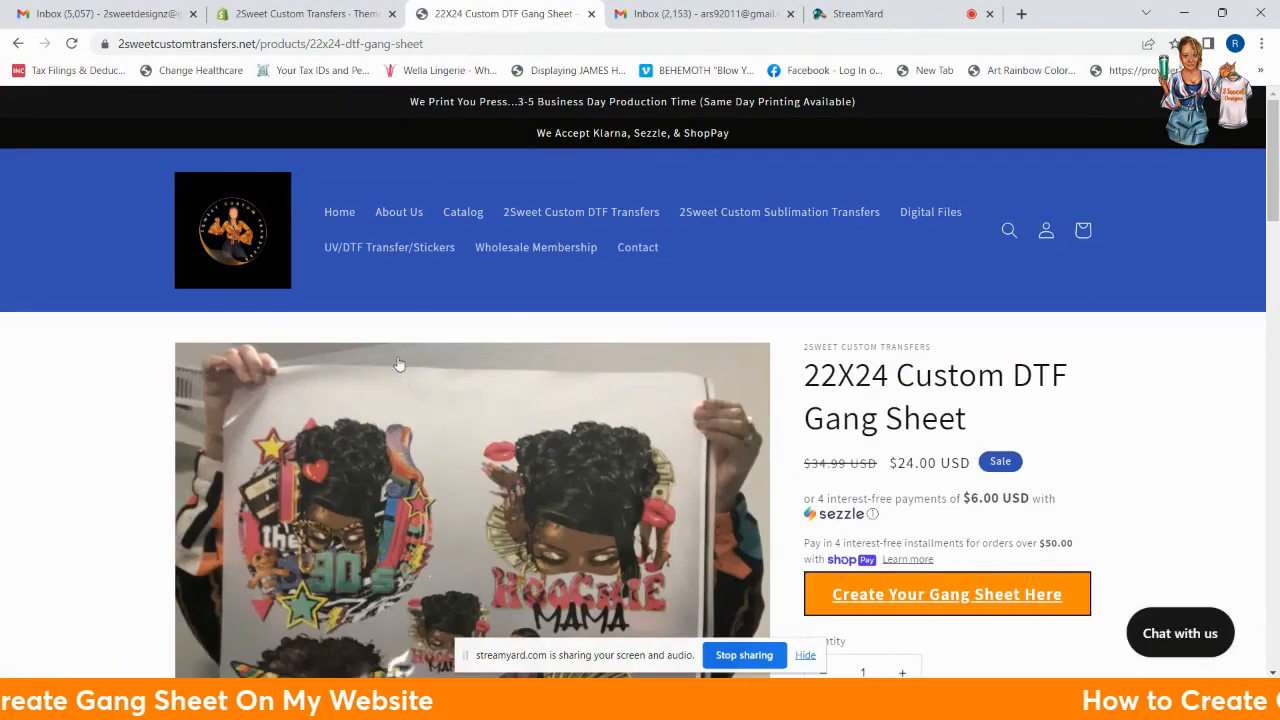
scroll(695, 418, "down", 1)
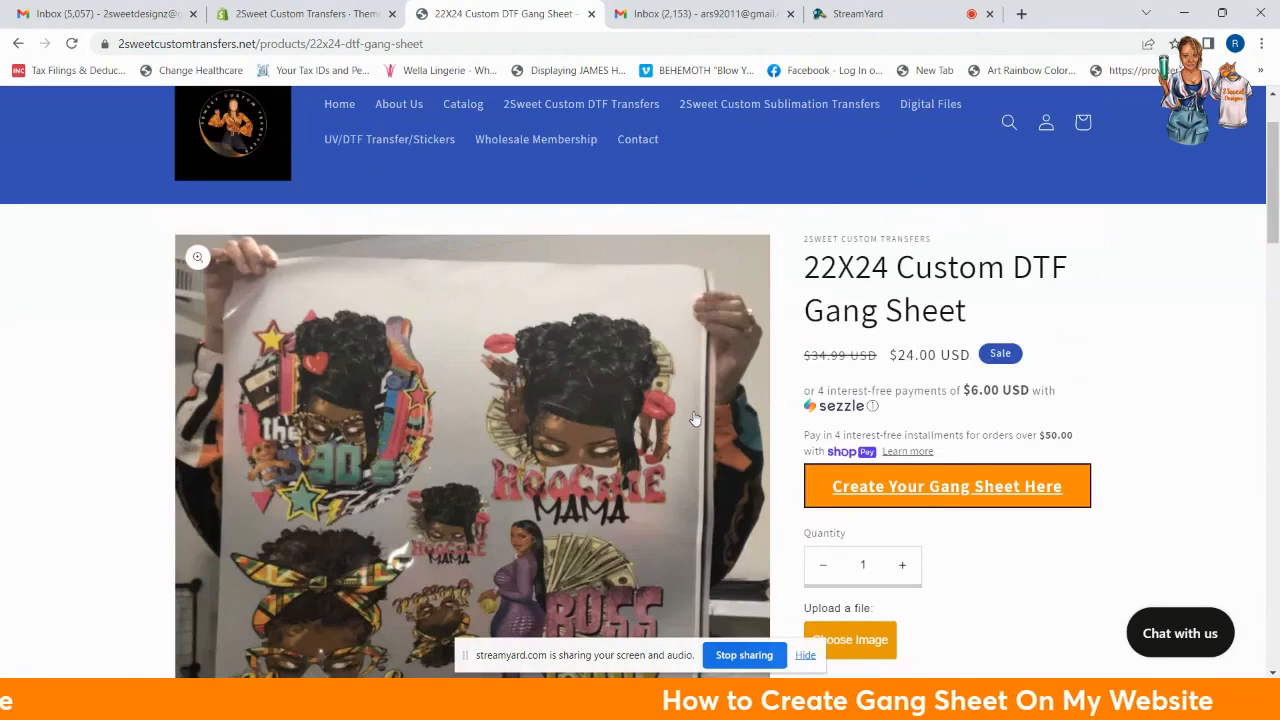
scroll(695, 418, "down", 2)
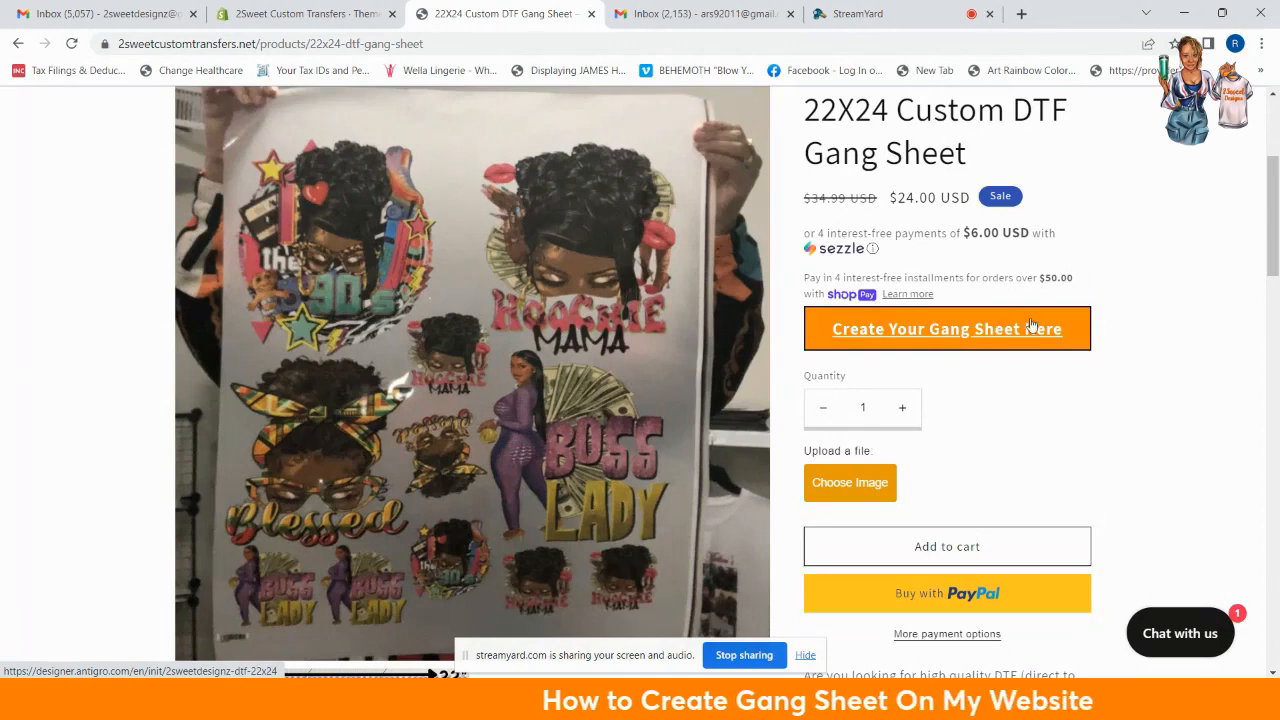
Step: Launch the gang sheet designer and confirm a quantity of 1 sheet
left_click(920, 336)
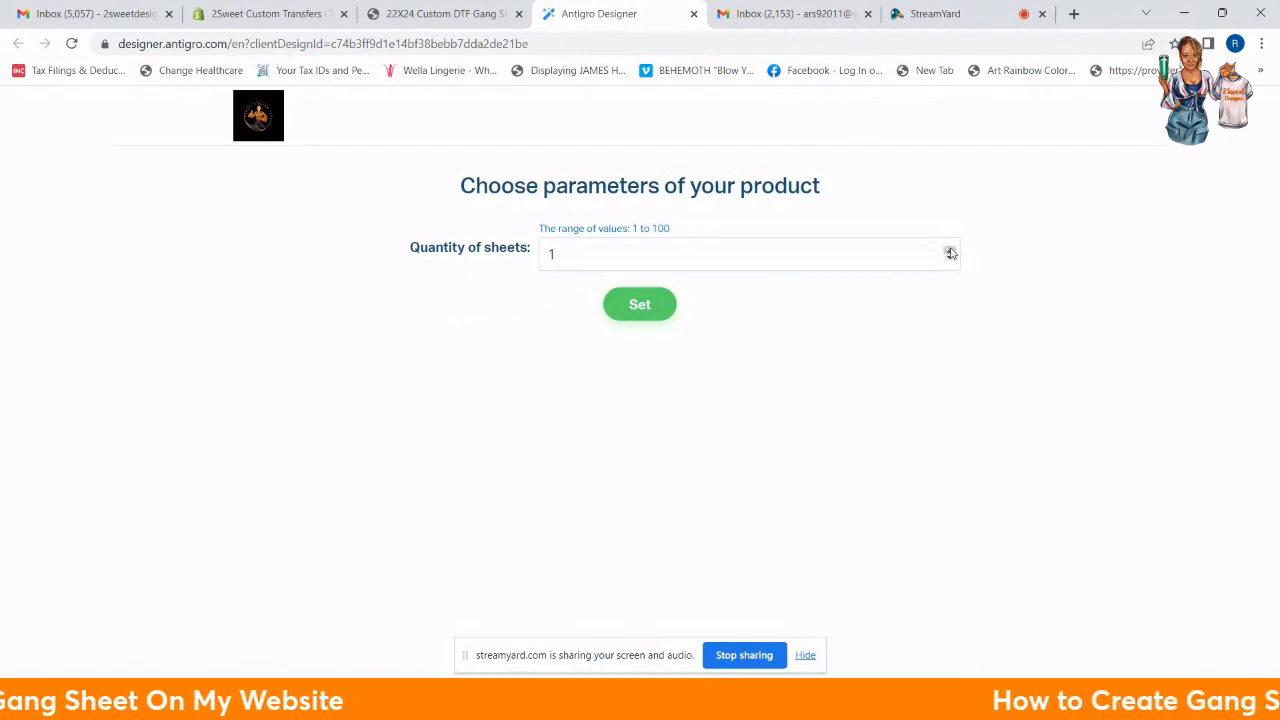
left_click(638, 306)
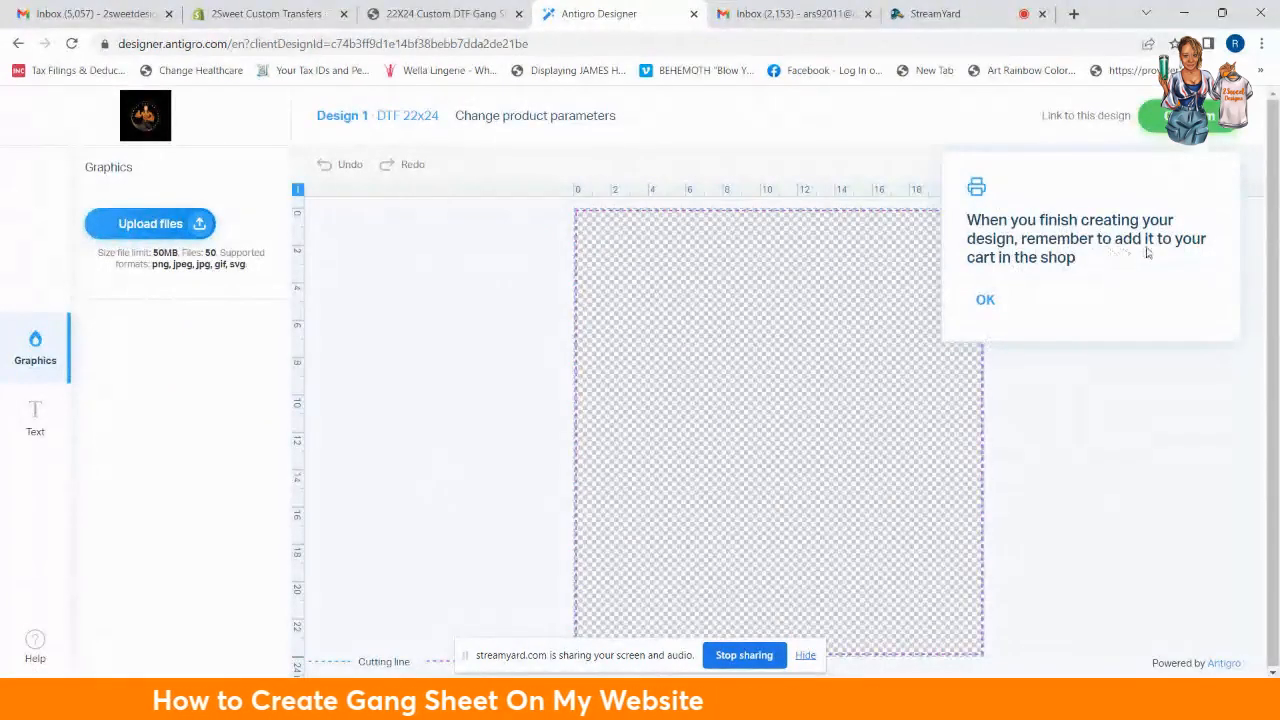
Step: Dismiss the add-to-cart reminder and zoom out so the whole 22×24 sheet fits
left_click(985, 302)
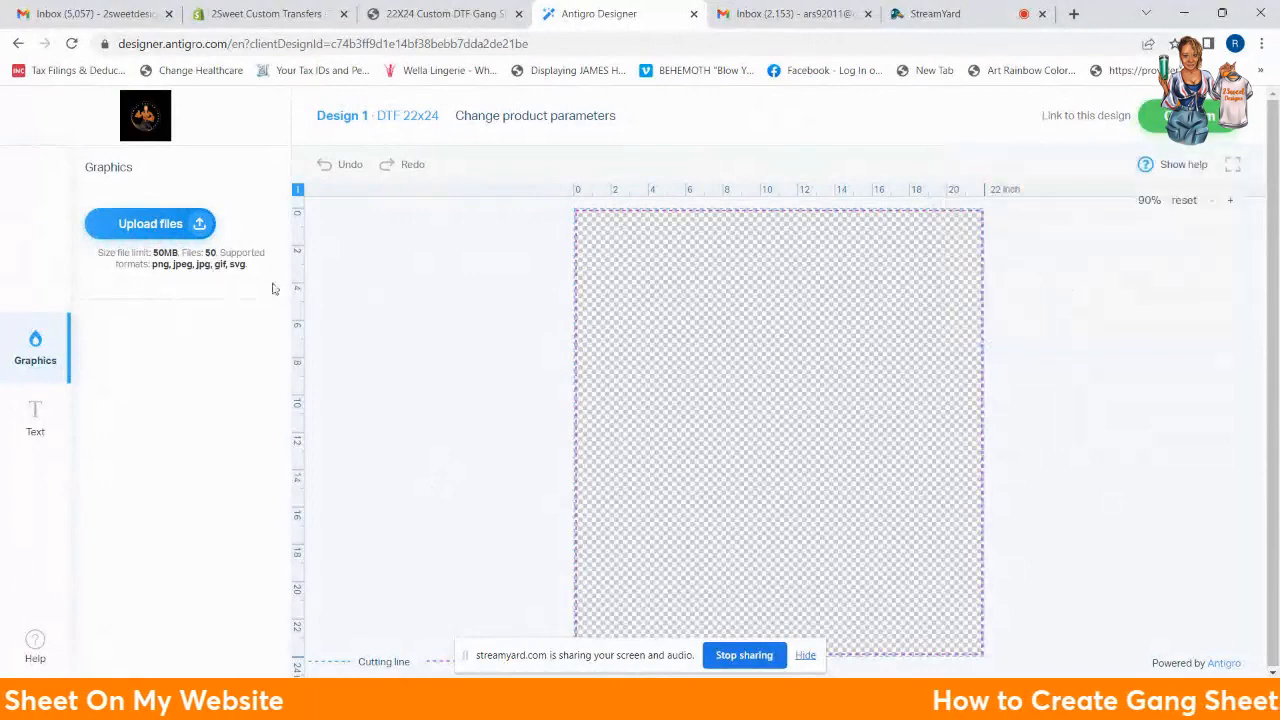
scroll(803, 323, "down", 1)
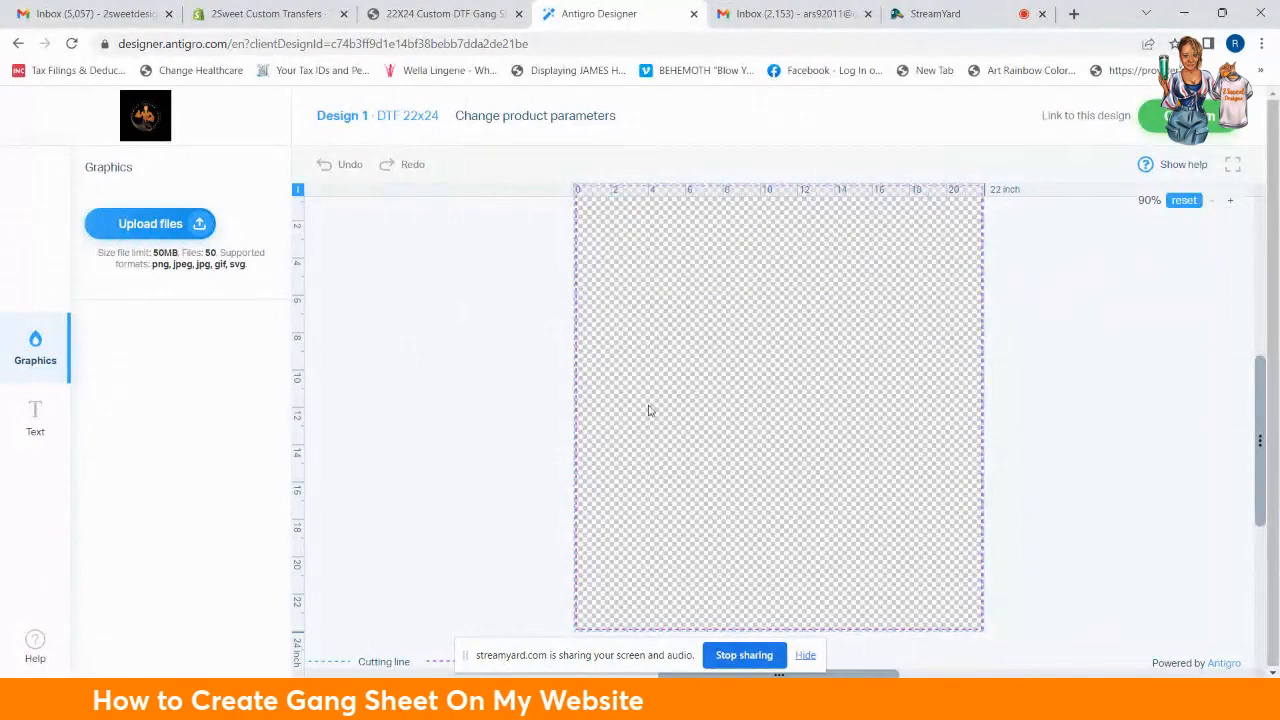
left_click(1213, 203)
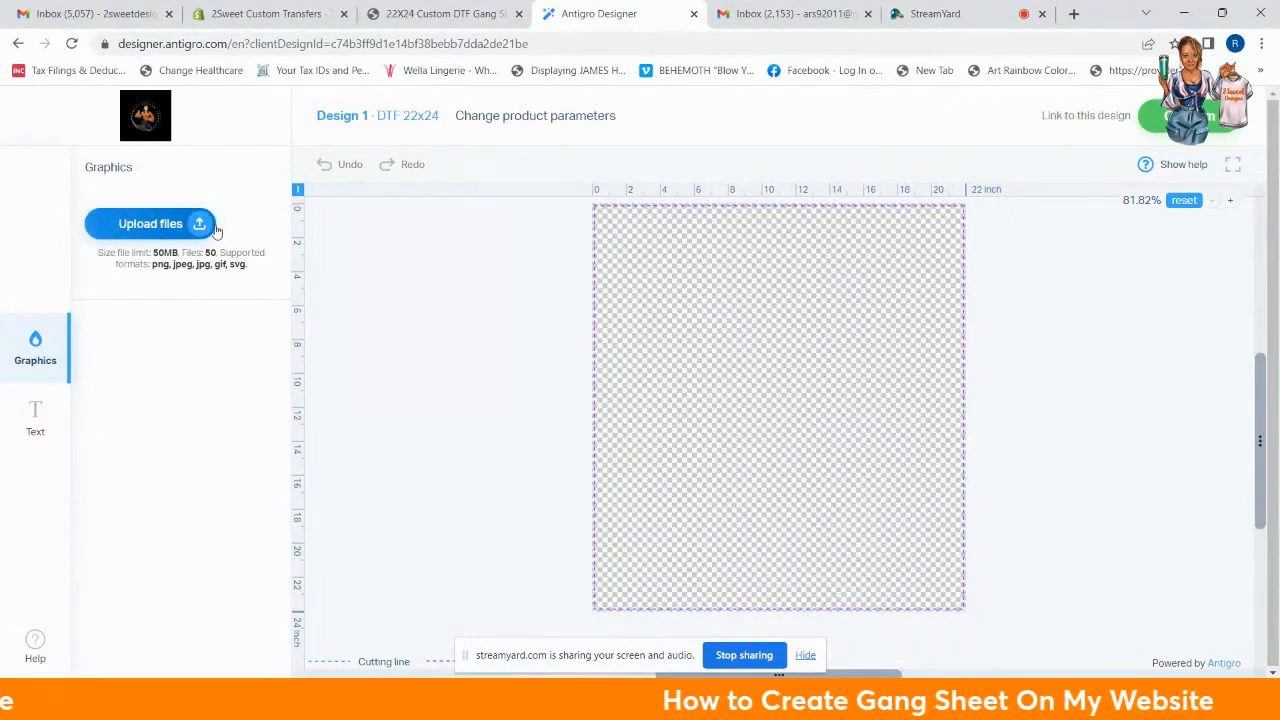
left_click(164, 235)
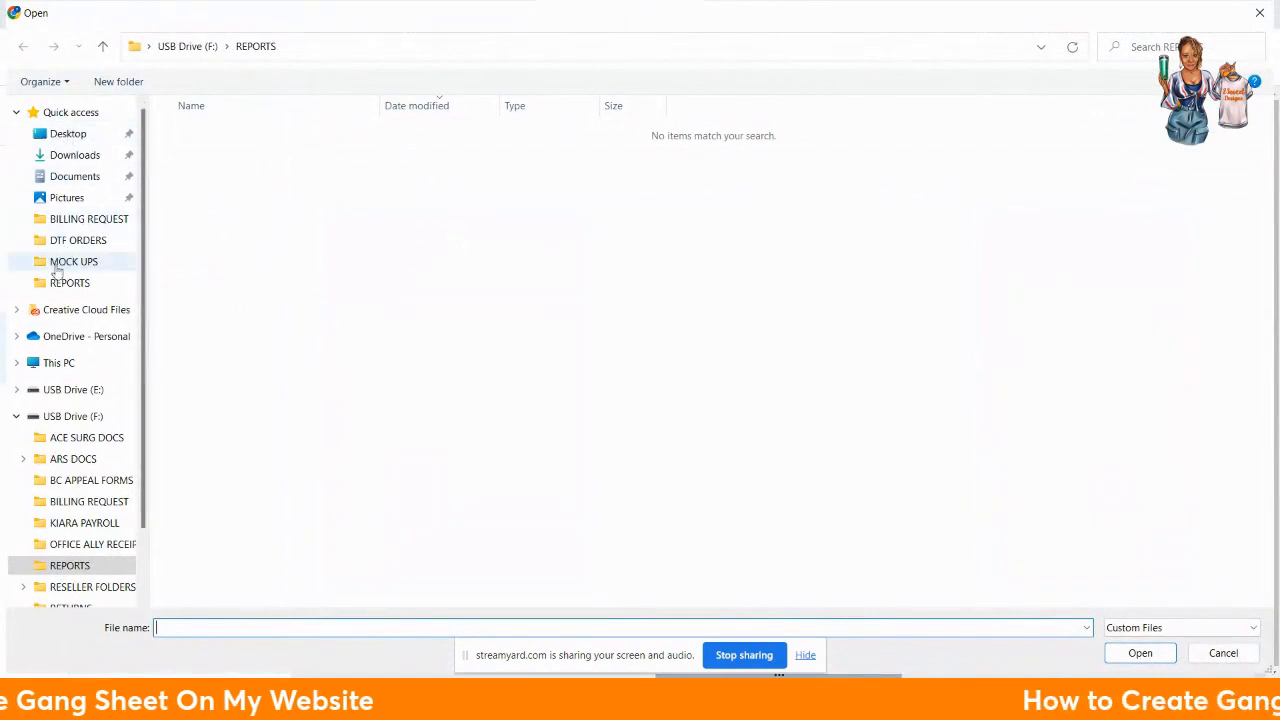
Step: Upload the Blacknificent image from the Desktop MOCK UPS folder
left_click(70, 241)
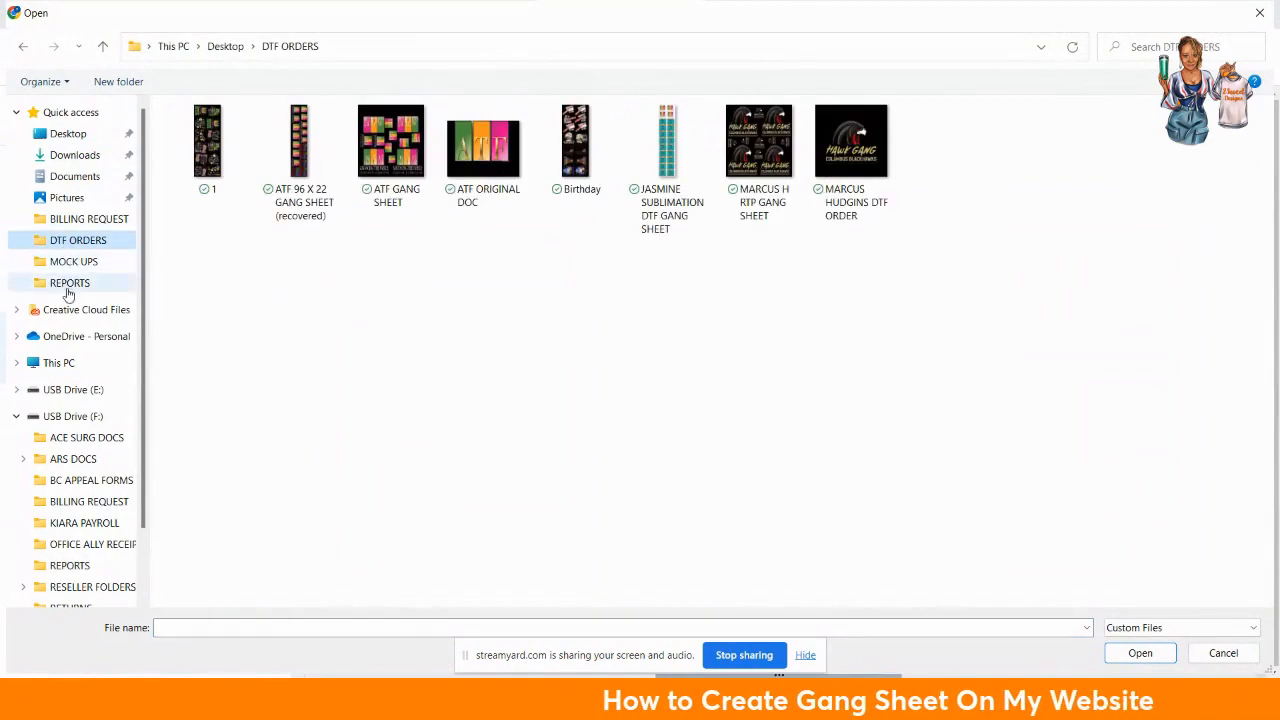
left_click(72, 262)
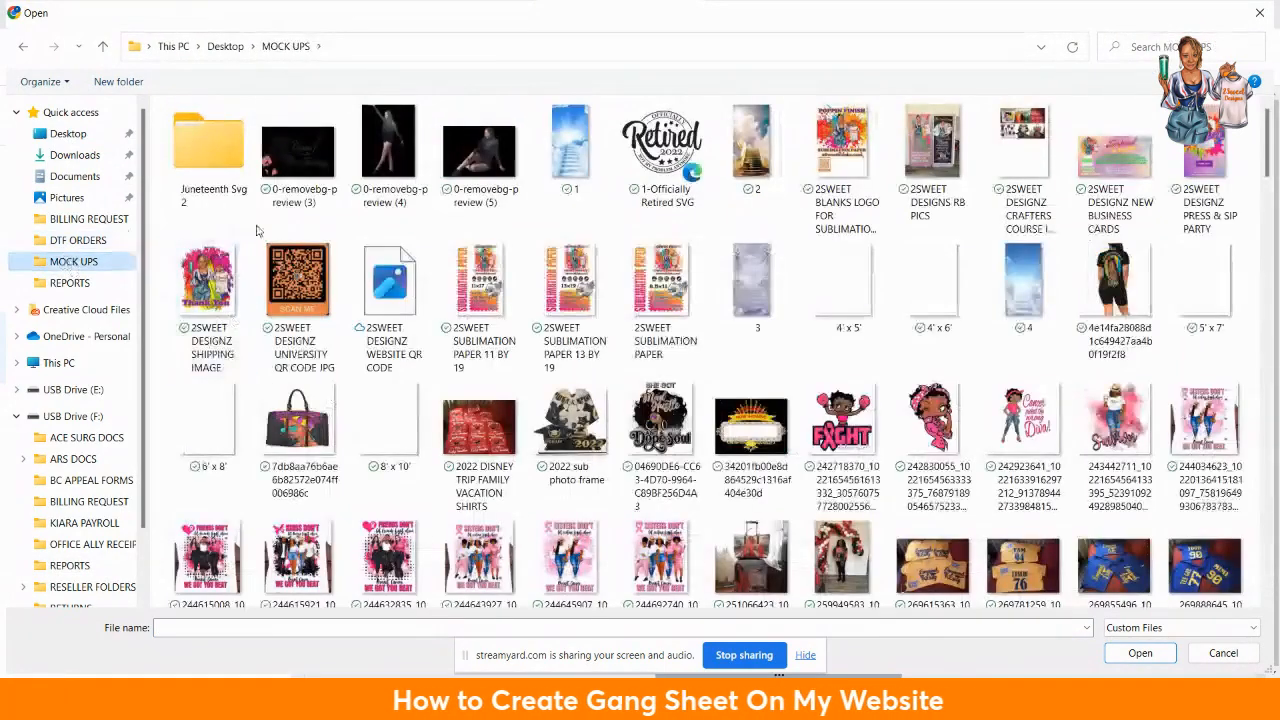
scroll(770, 393, "down", 2)
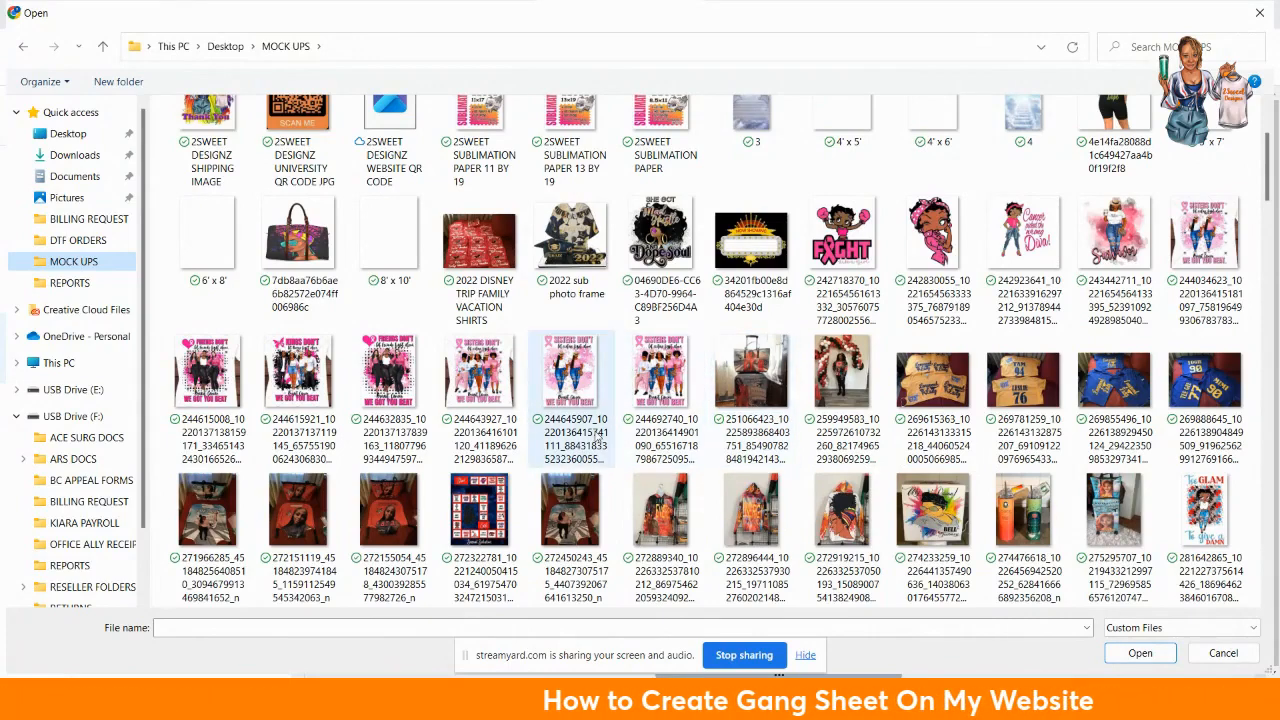
scroll(604, 427, "down", 2)
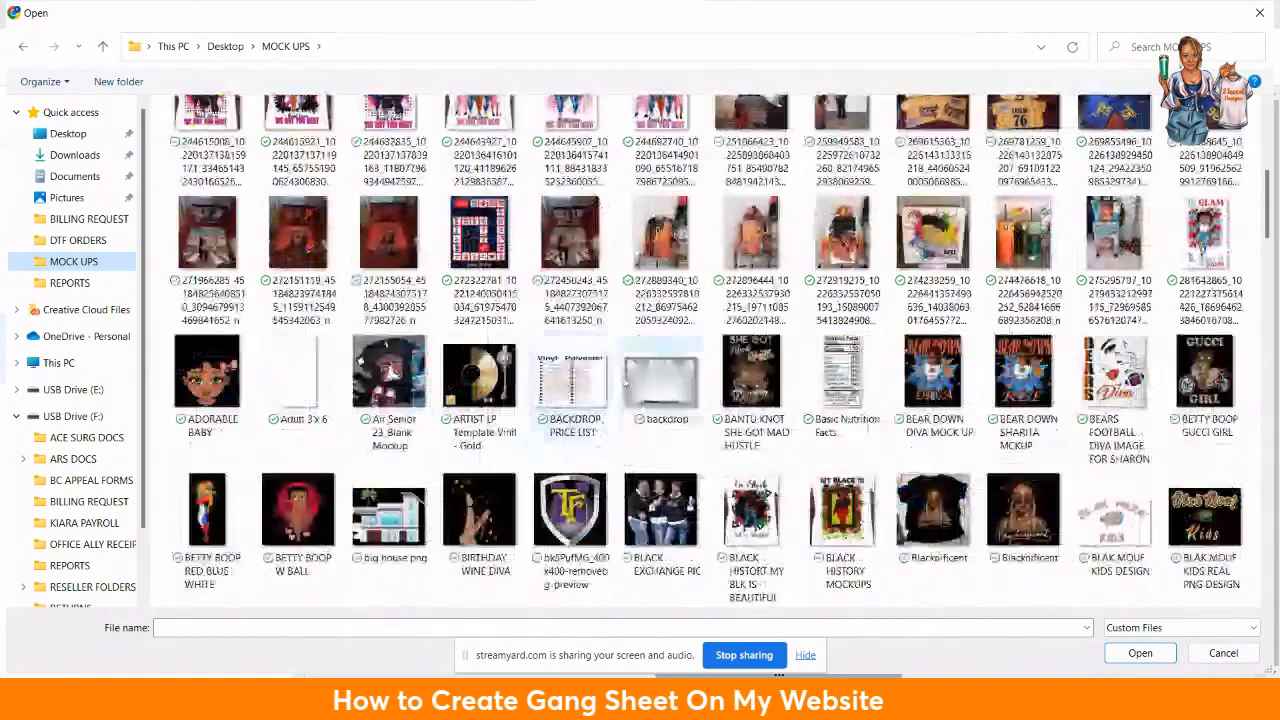
scroll(668, 320, "down", 2)
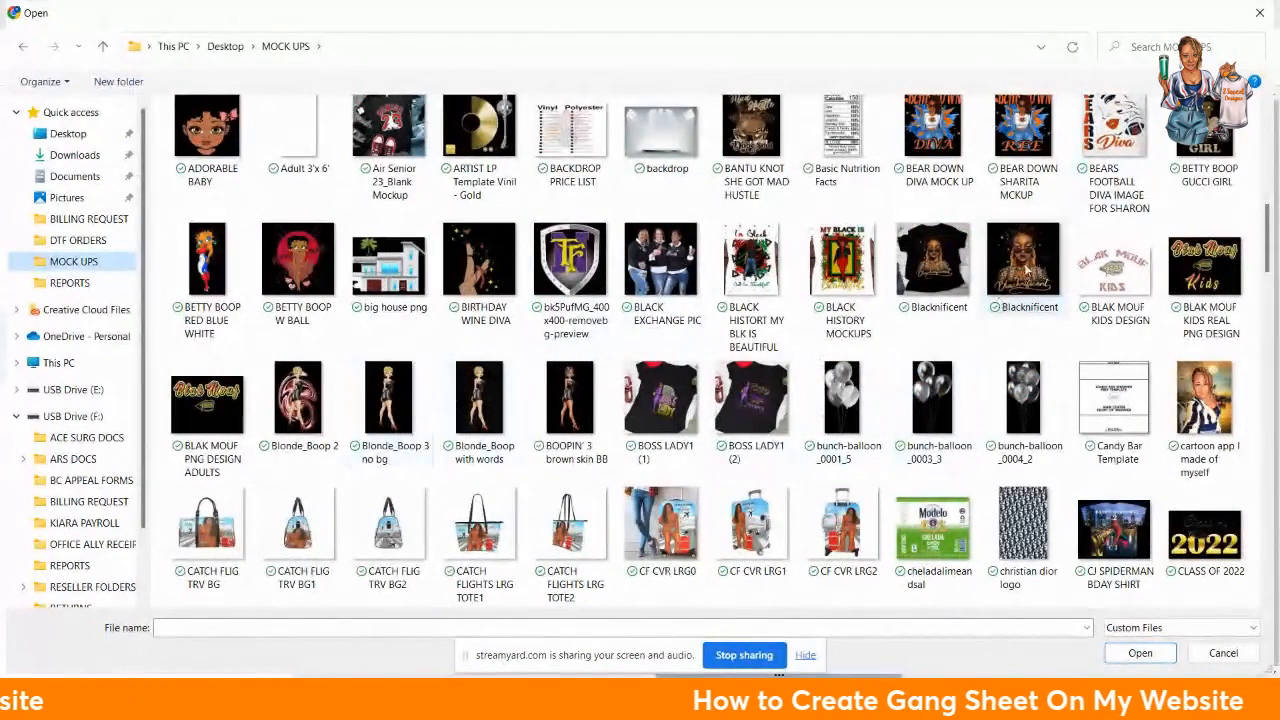
left_click(998, 303)
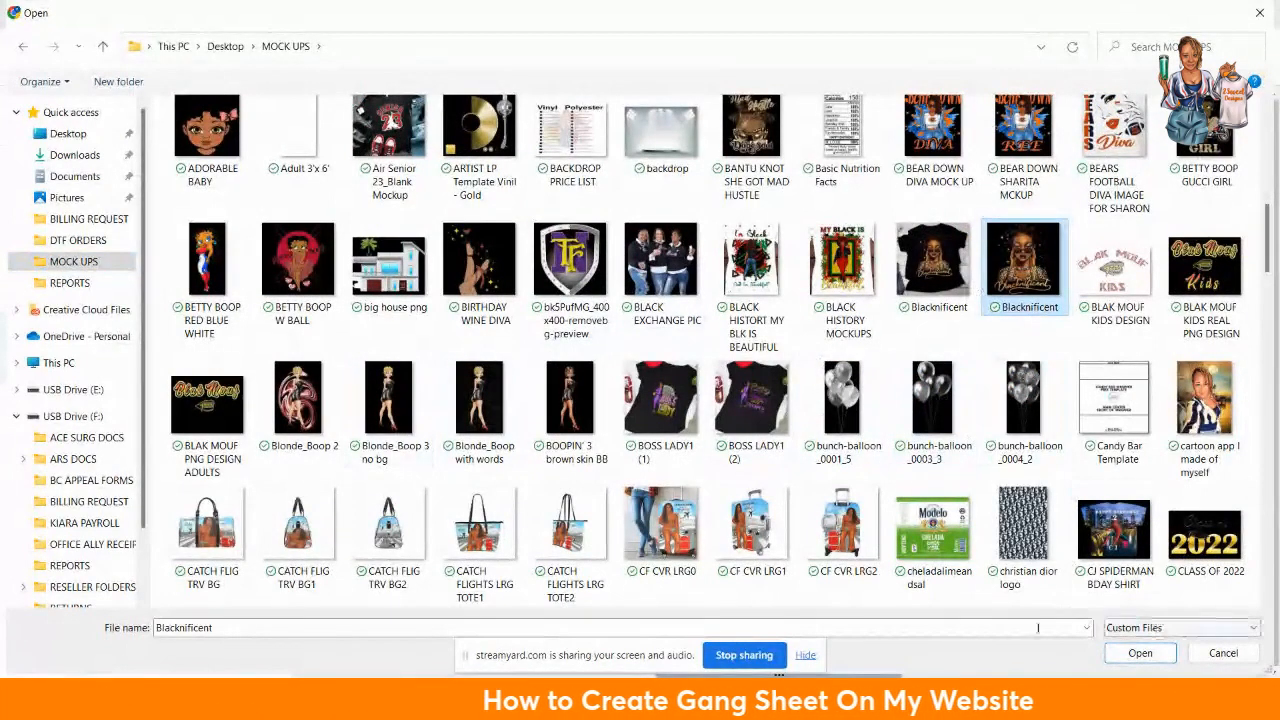
left_click(1141, 653)
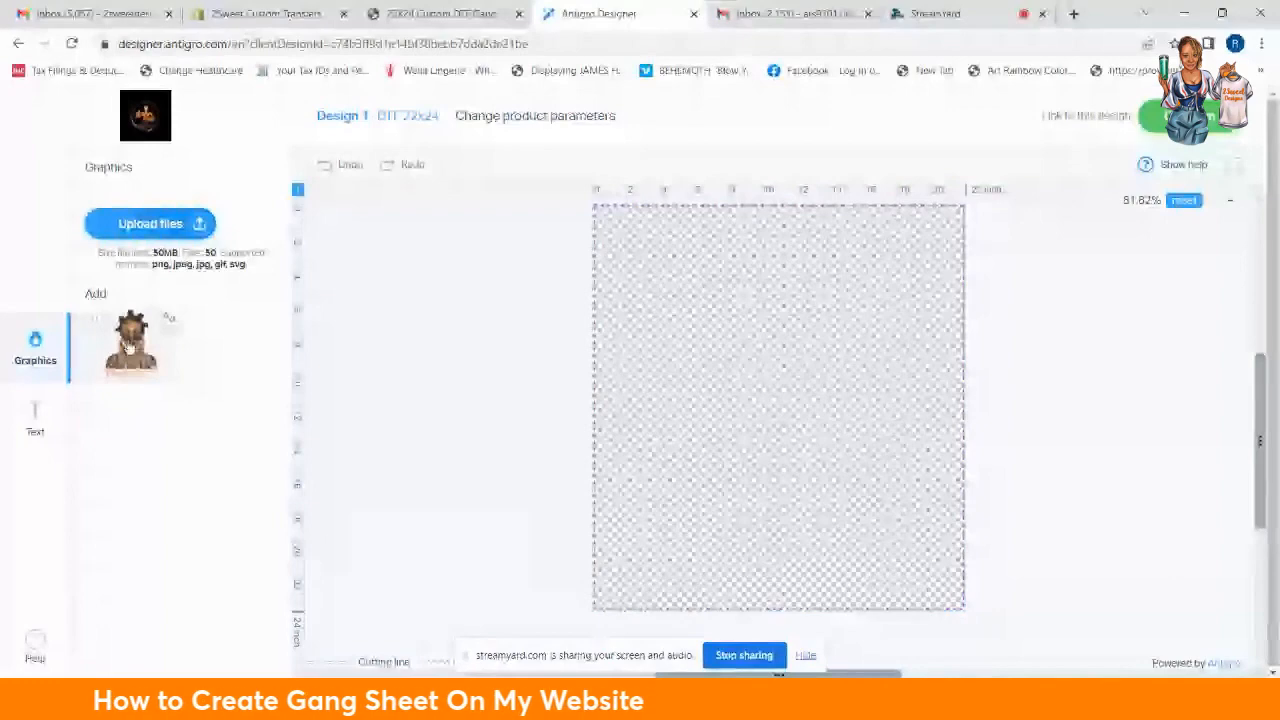
Step: Place the Blacknificent portrait on the sheet and shrink it with its corner handle
left_click(128, 345)
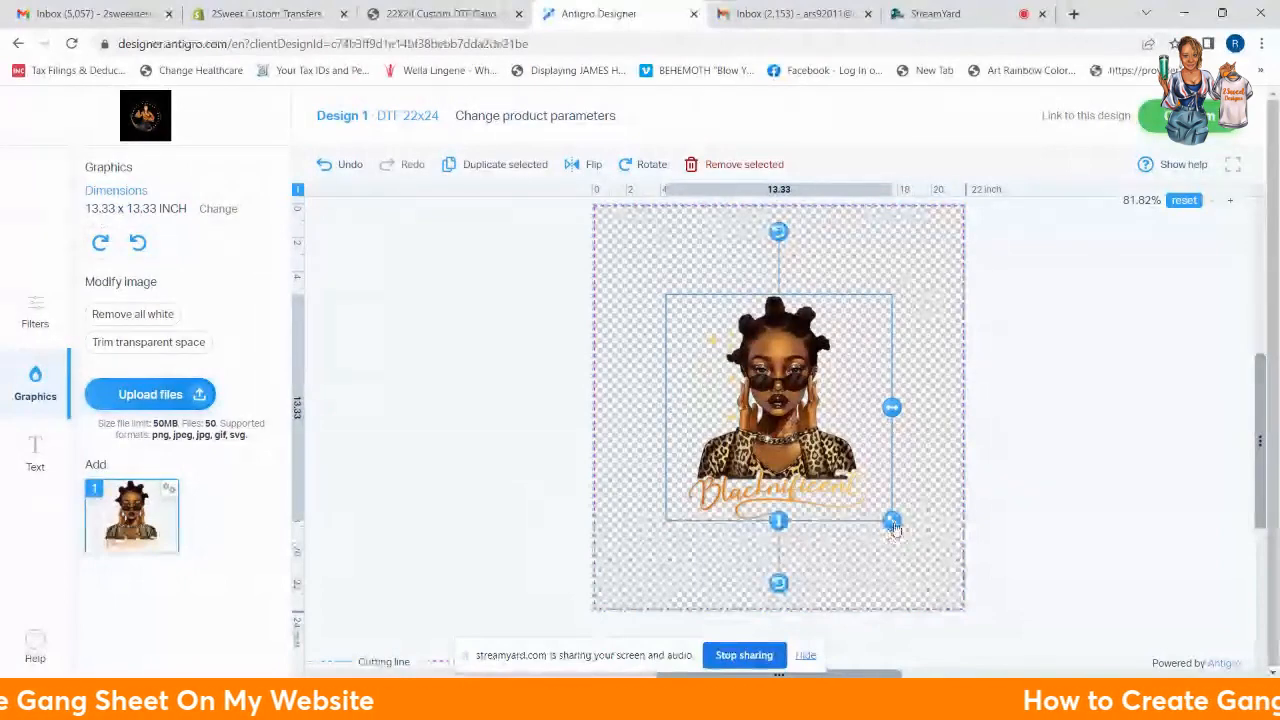
left_click_drag(893, 522, 838, 490)
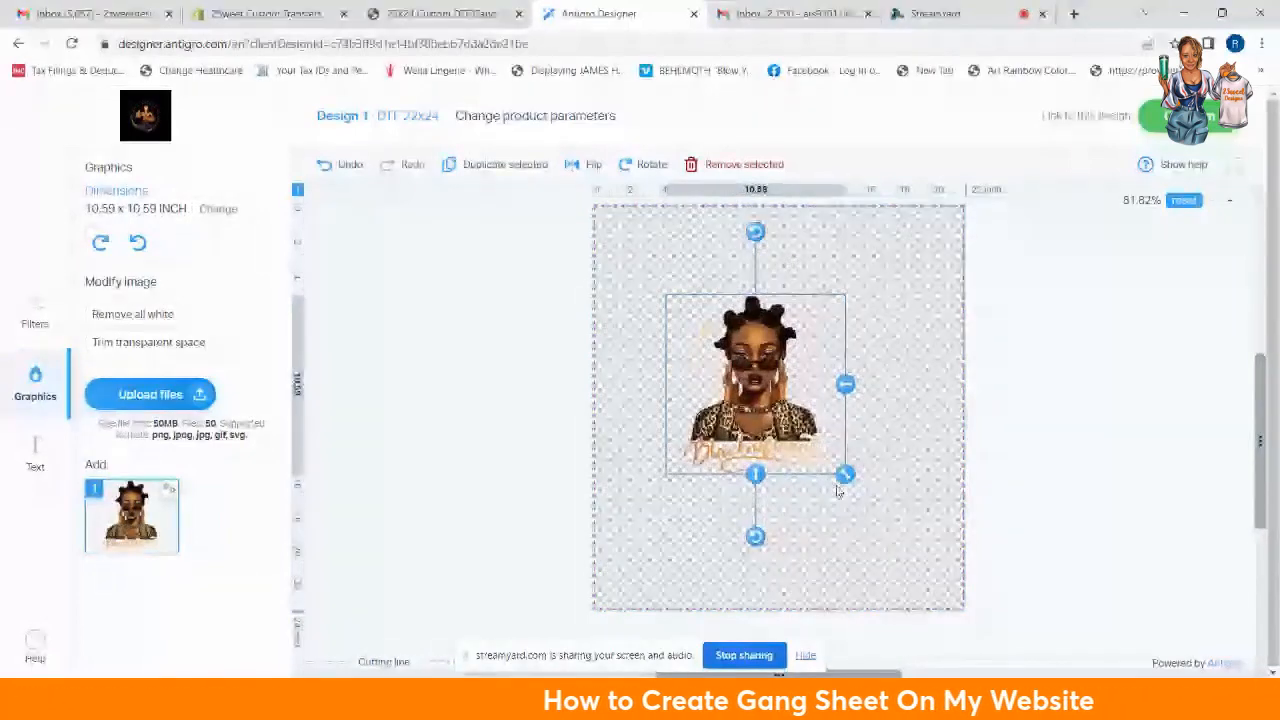
left_click_drag(838, 490, 838, 478)
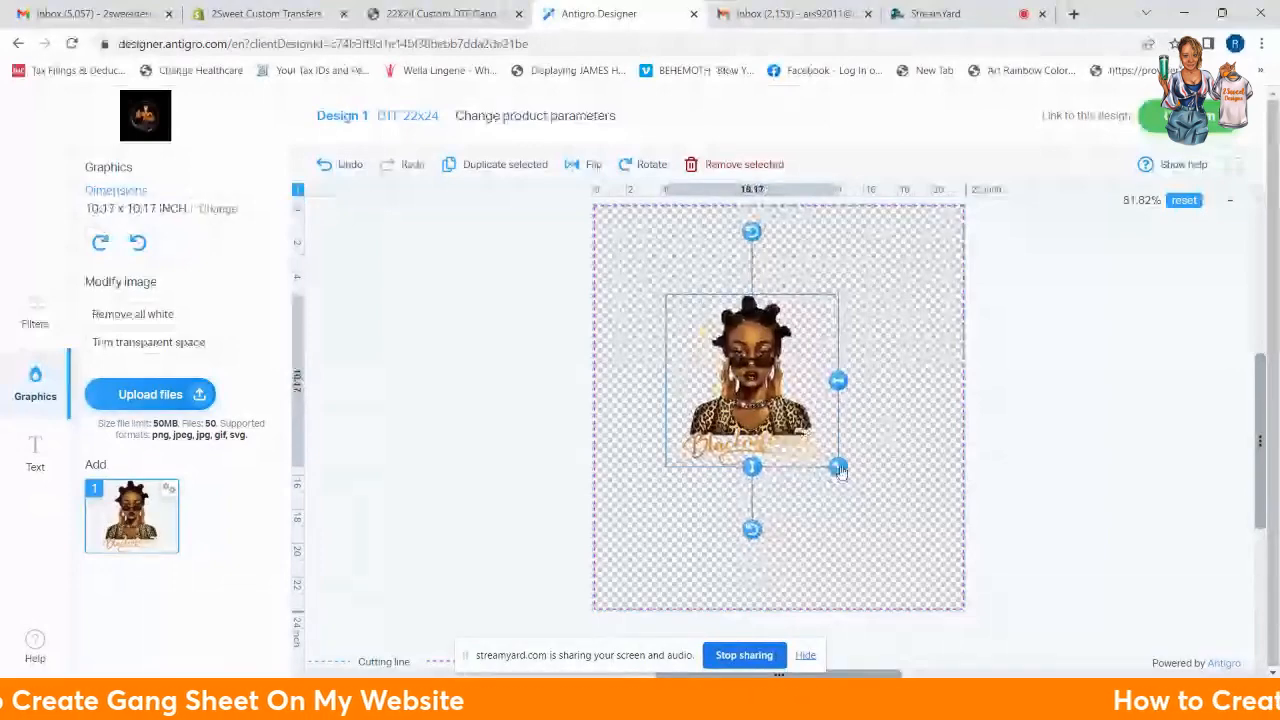
left_click_drag(840, 472, 789, 418)
Step: Resize the portrait to exactly 10 inches wide
left_click(204, 210)
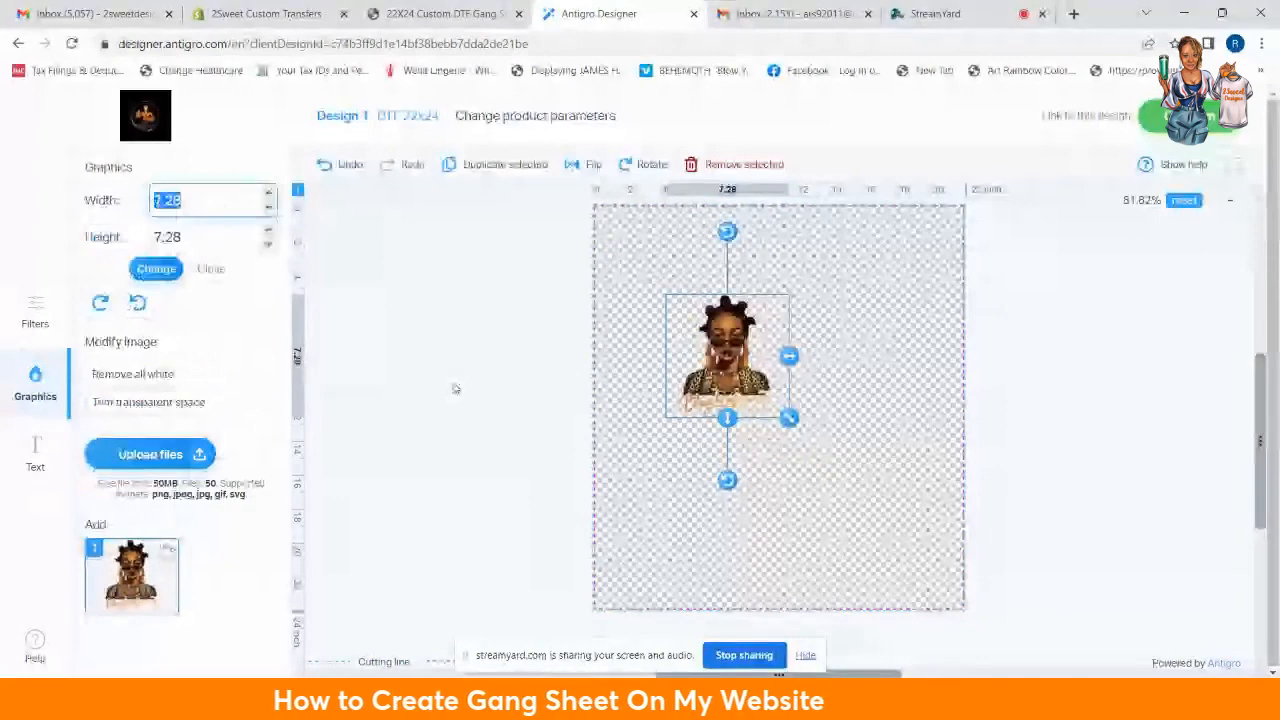
type("100")
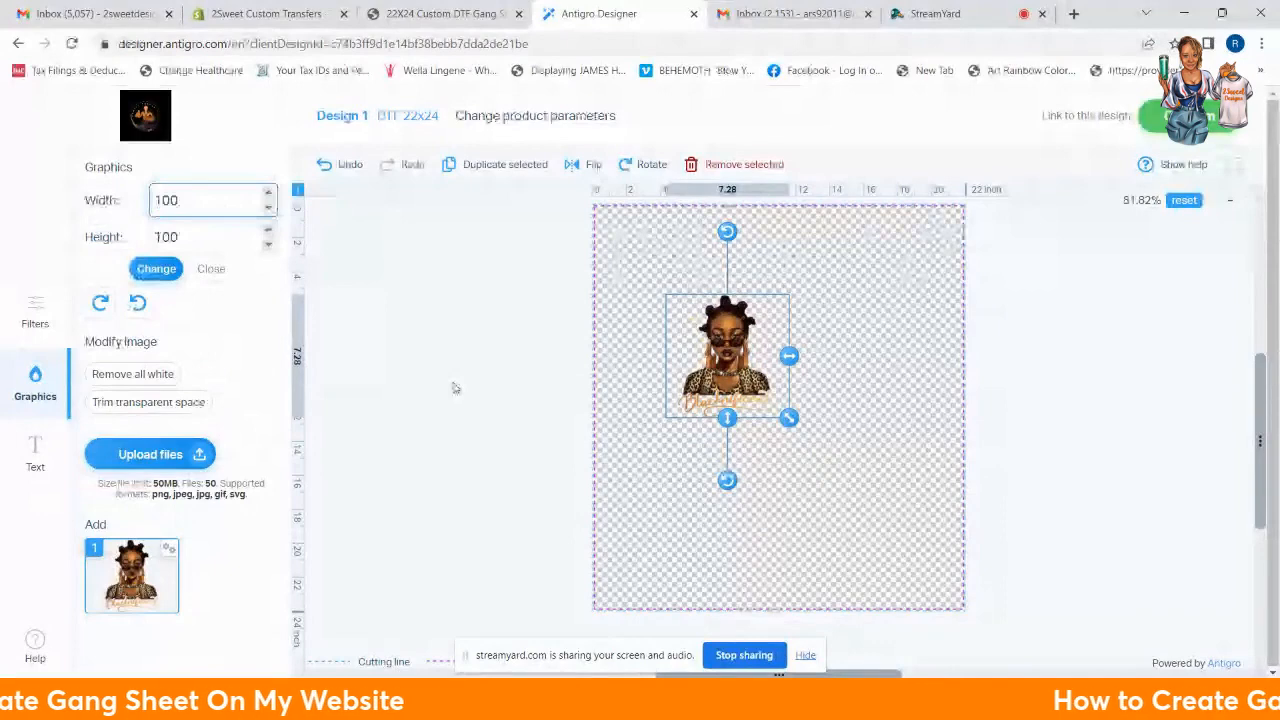
key("BackSpace")
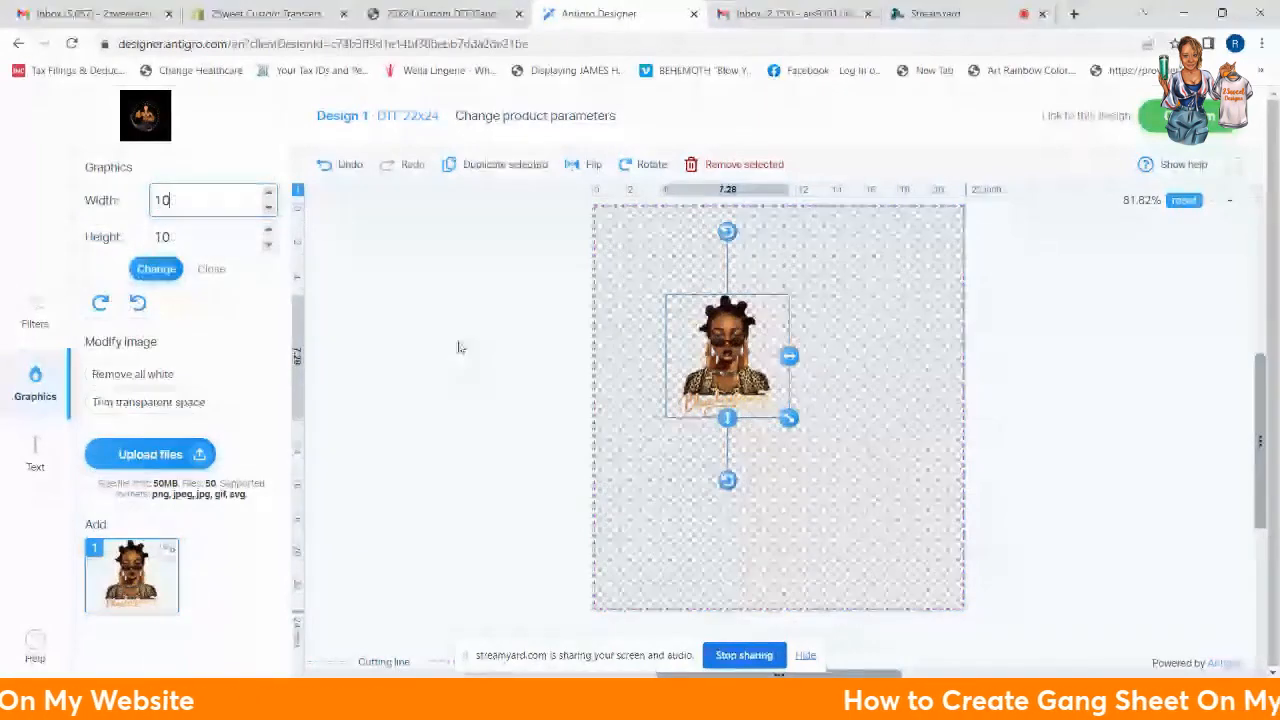
left_click(155, 270)
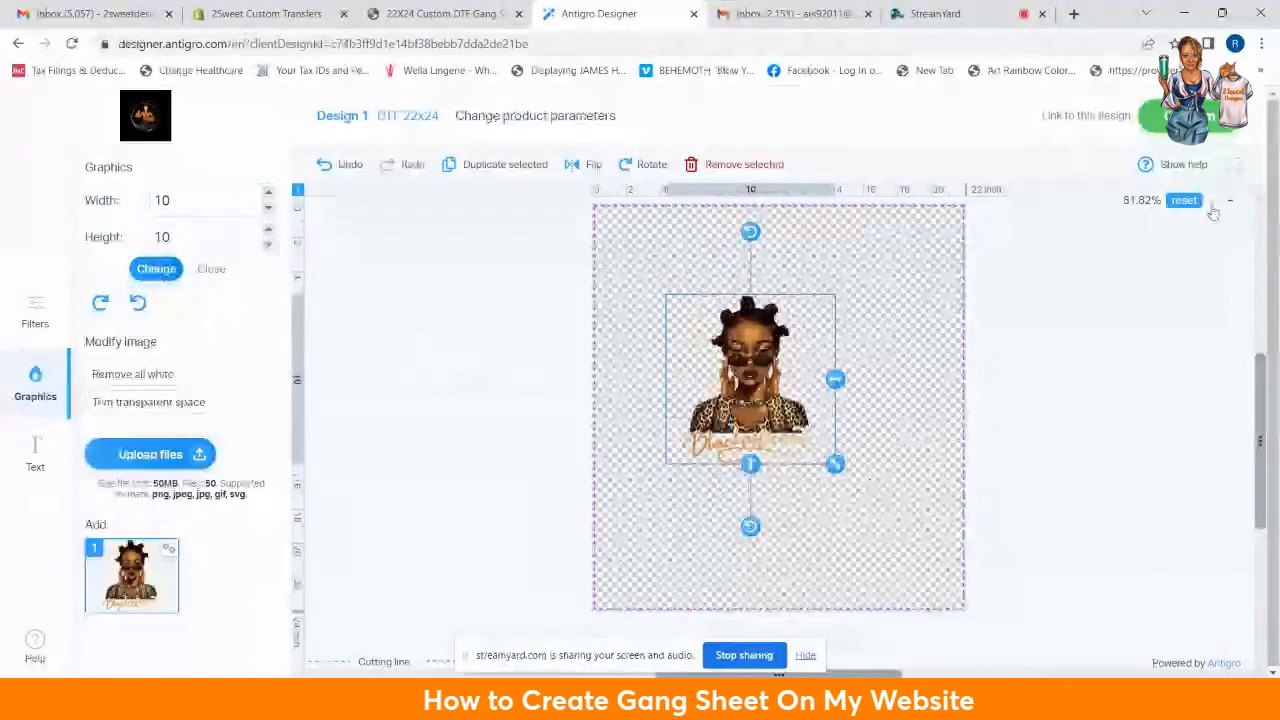
Step: Move the portrait to the top-left corner and rotate it 90° sideways
scroll(1210, 207, "down", 1)
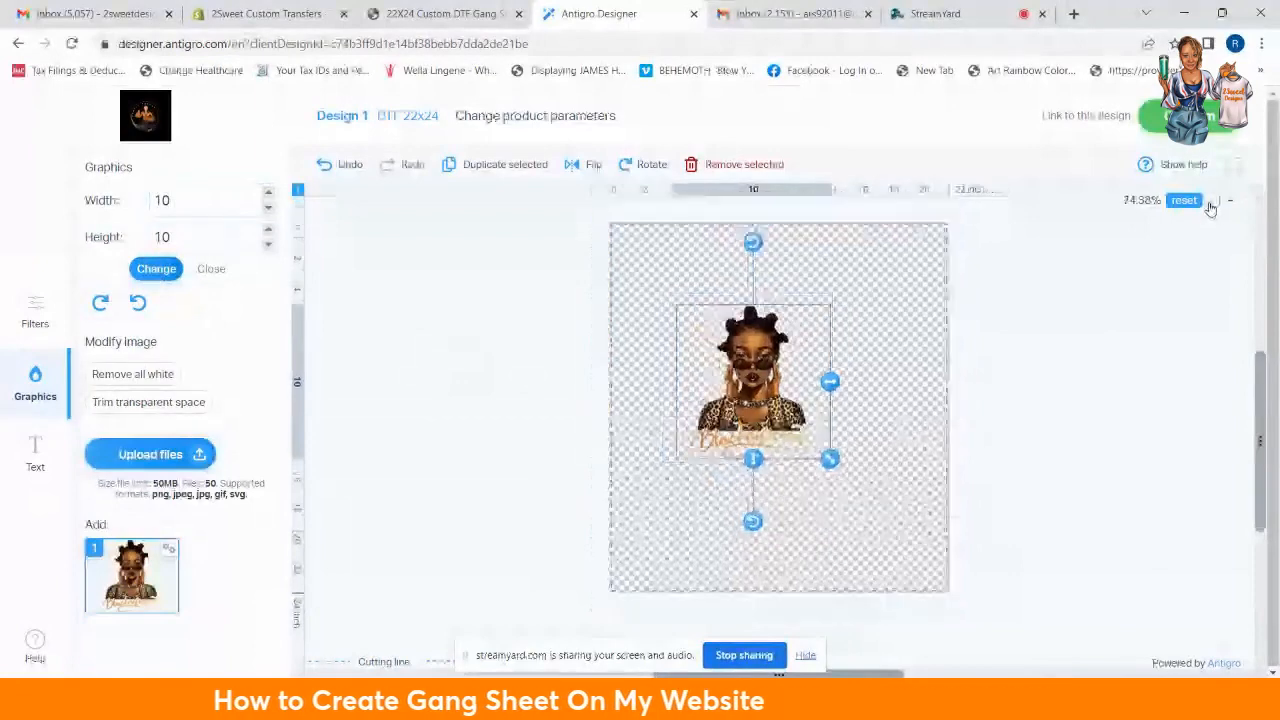
scroll(1210, 207, "down", 1)
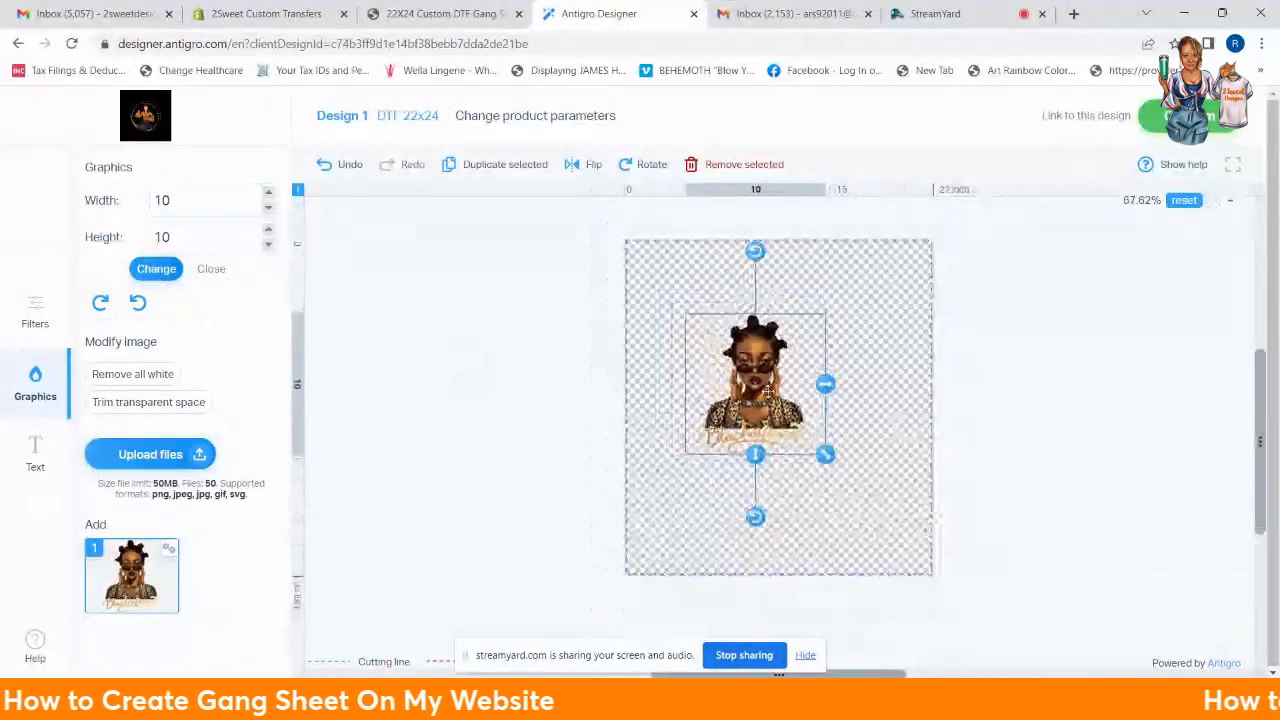
left_click_drag(715, 427, 704, 322)
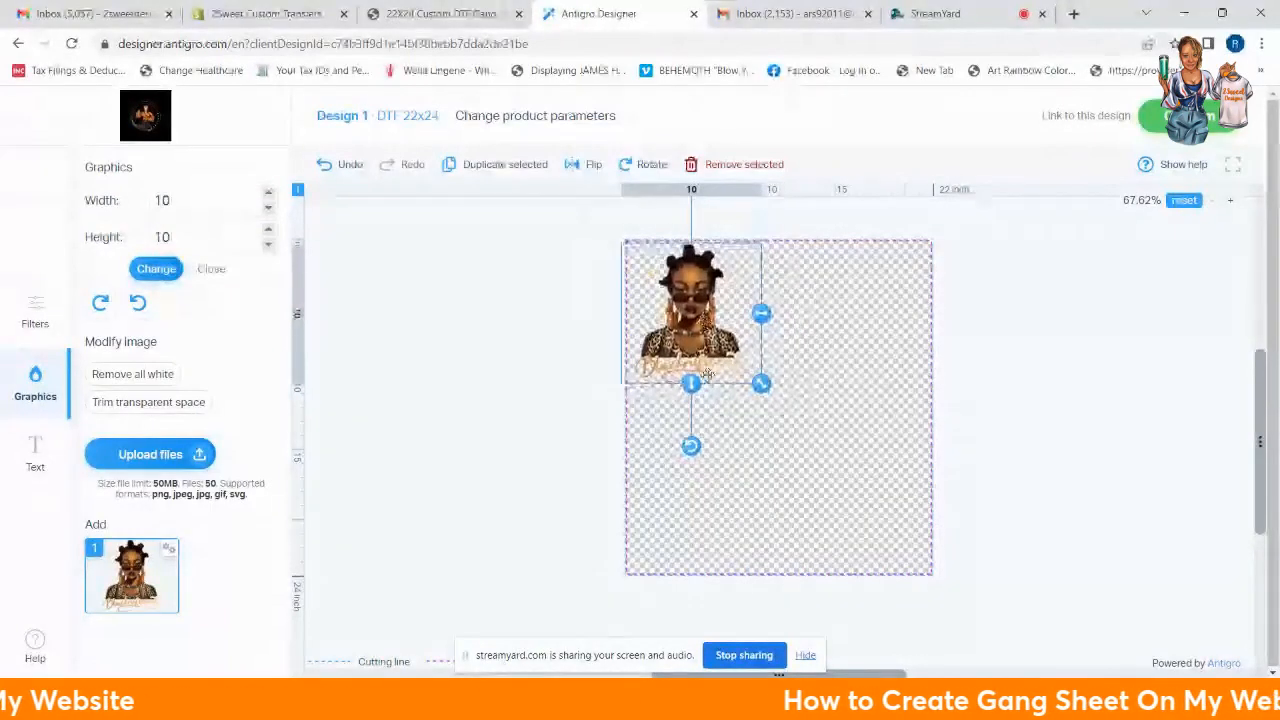
left_click_drag(691, 446, 560, 314)
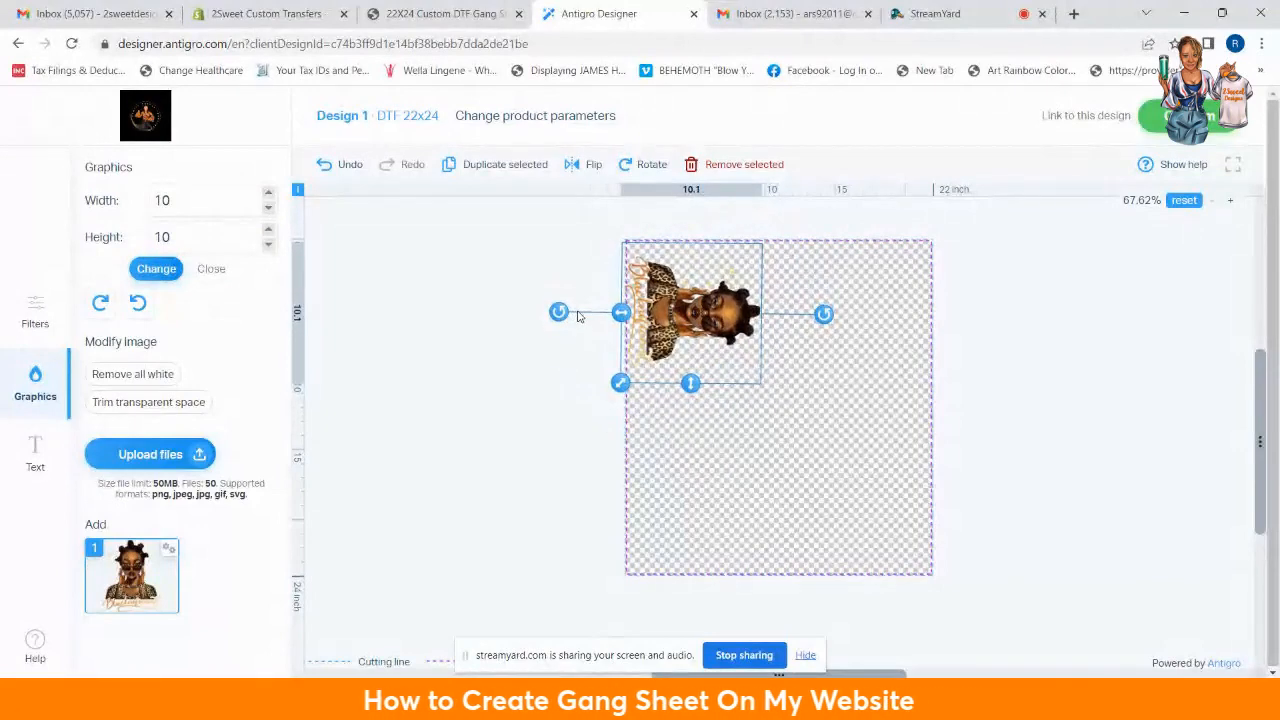
left_click_drag(578, 312, 578, 314)
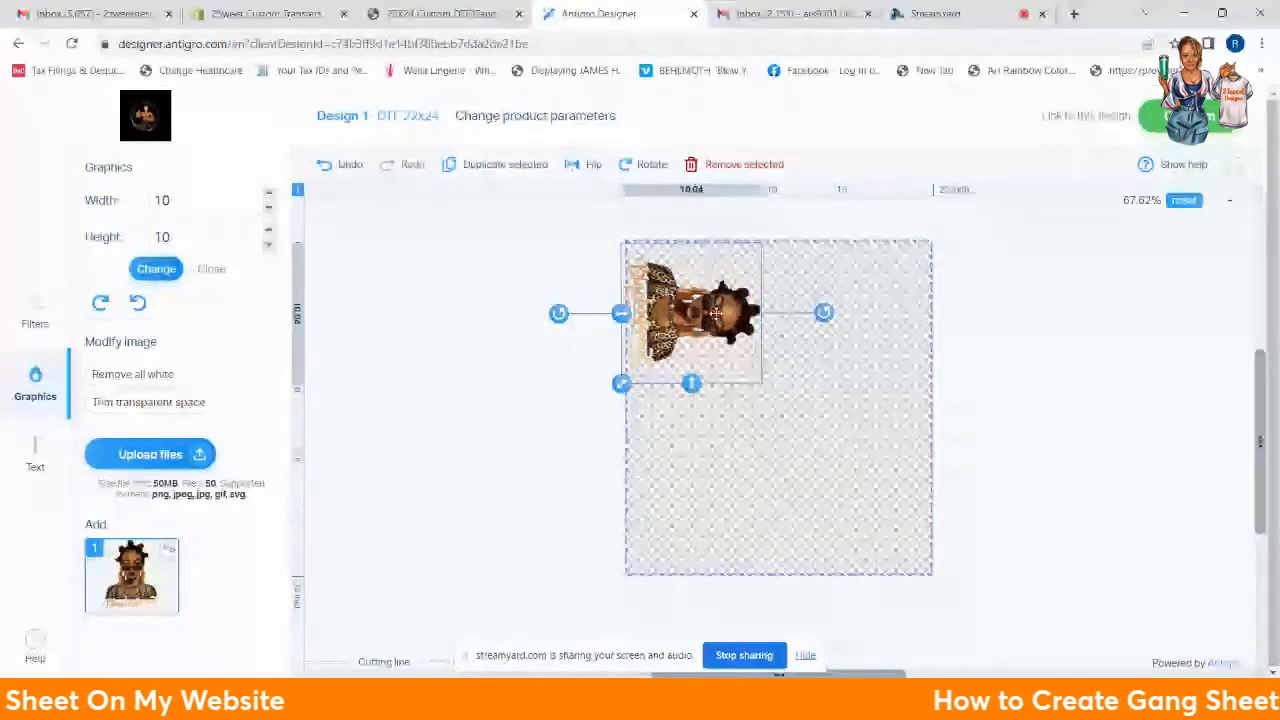
left_click_drag(716, 313, 750, 356)
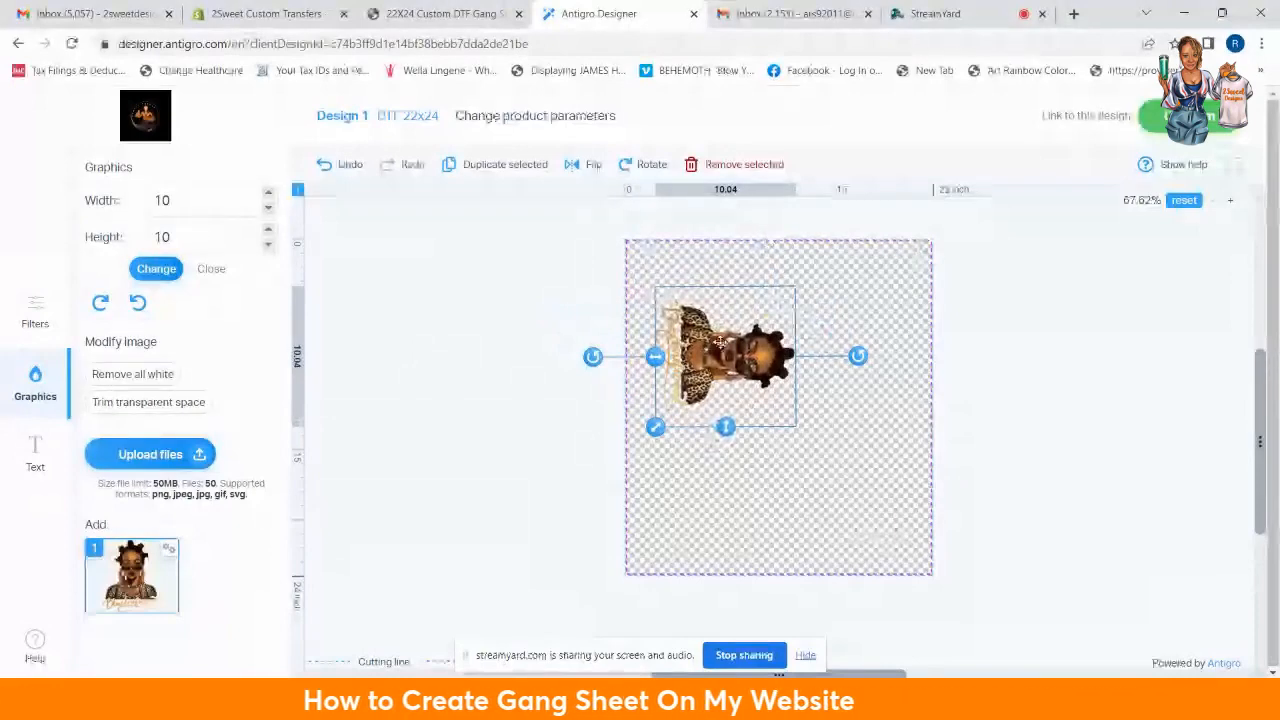
left_click_drag(700, 355, 674, 306)
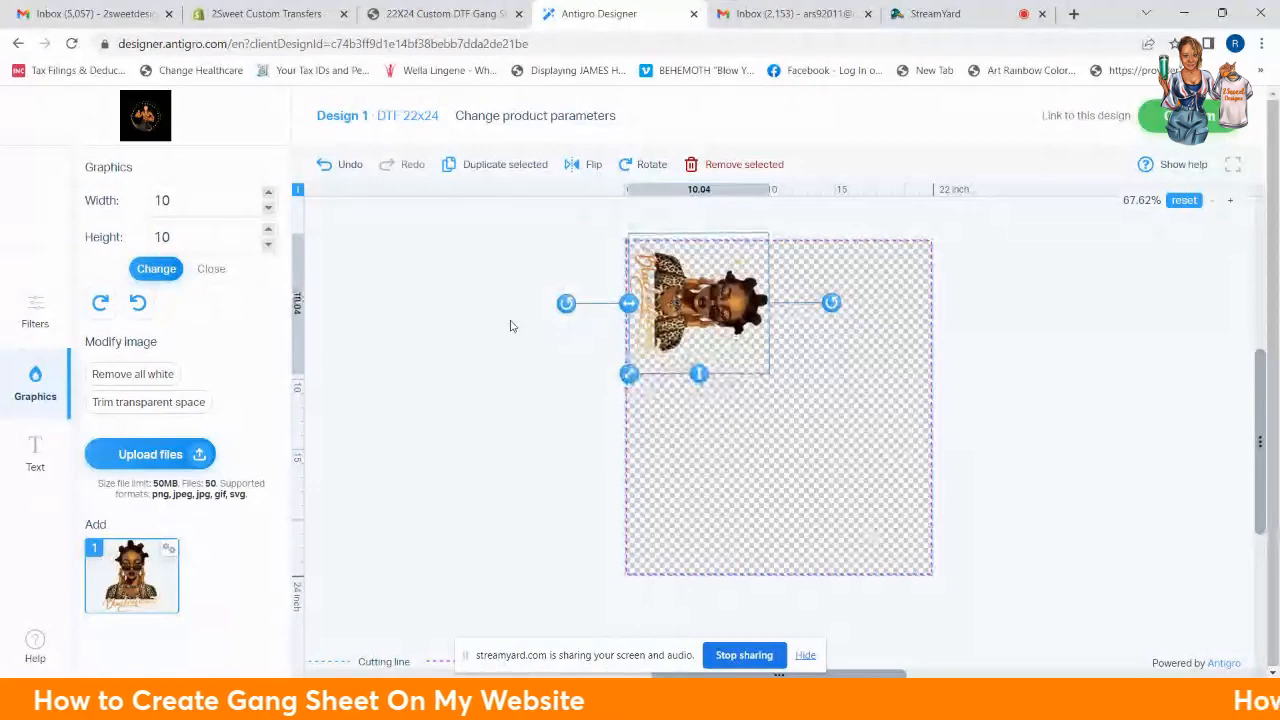
Step: Duplicate the portrait and place the copy top-right, rotated to face the other way
left_click(505, 166)
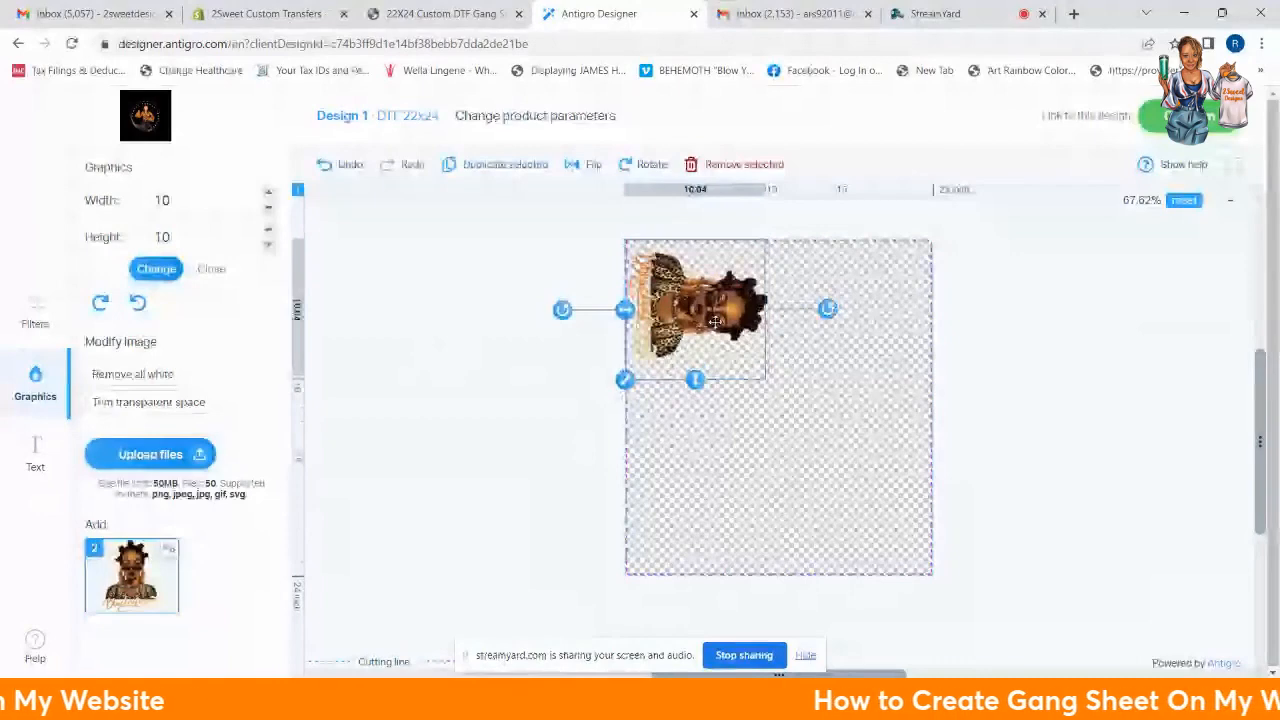
left_click_drag(715, 321, 854, 330)
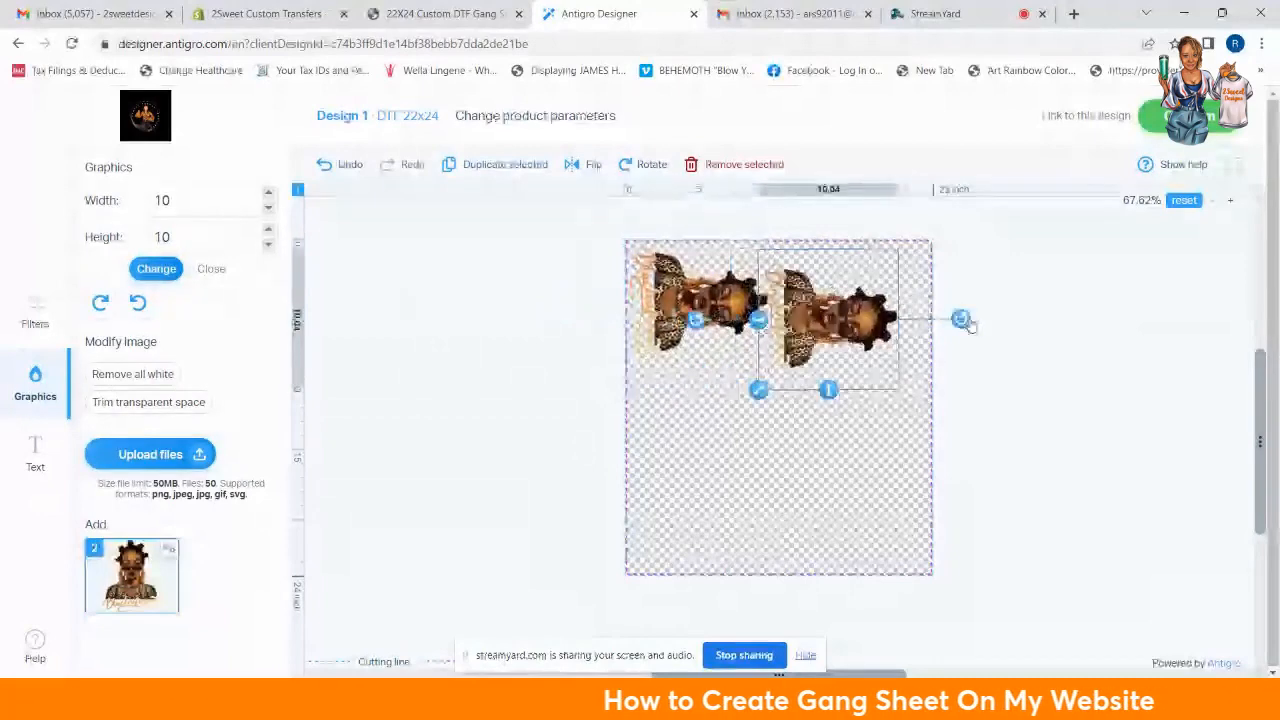
left_click_drag(962, 321, 715, 330)
left_click_drag(858, 320, 888, 300)
left_click(1097, 447)
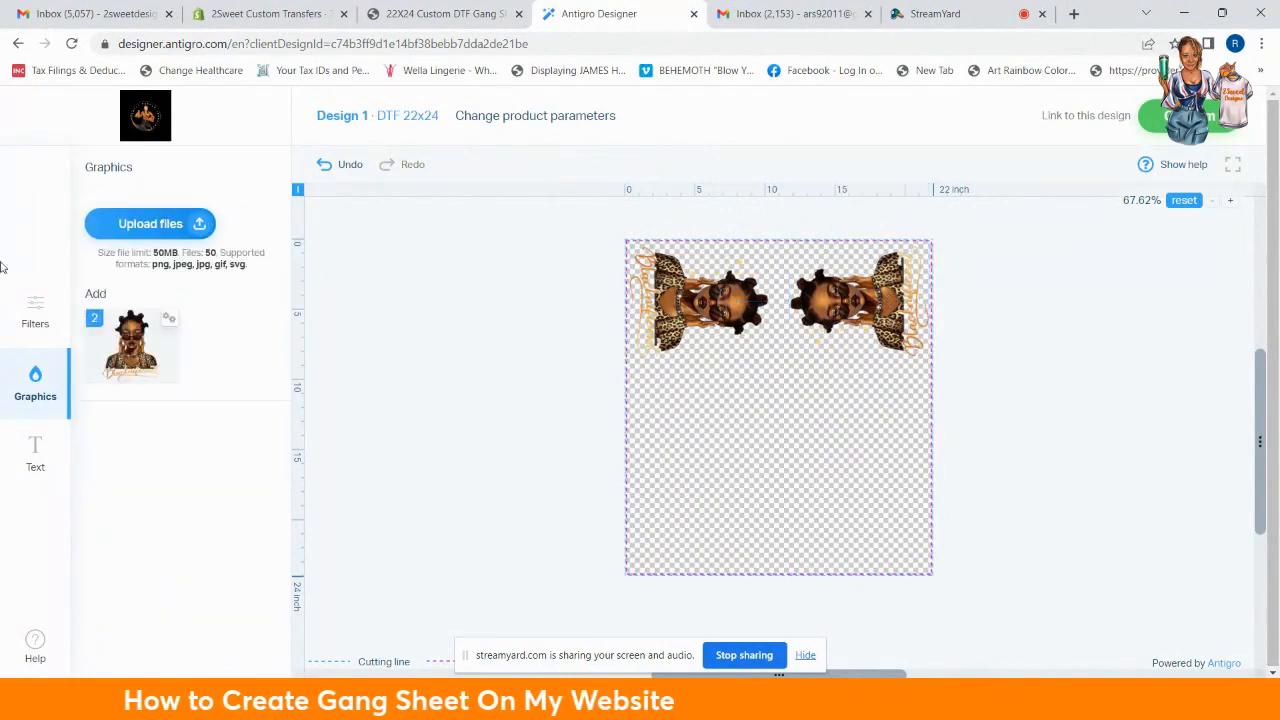
Step: Upload the BANTU KNOT SHE GOT MAD HUSTLE image from the MOCK UPS folder
left_click(163, 226)
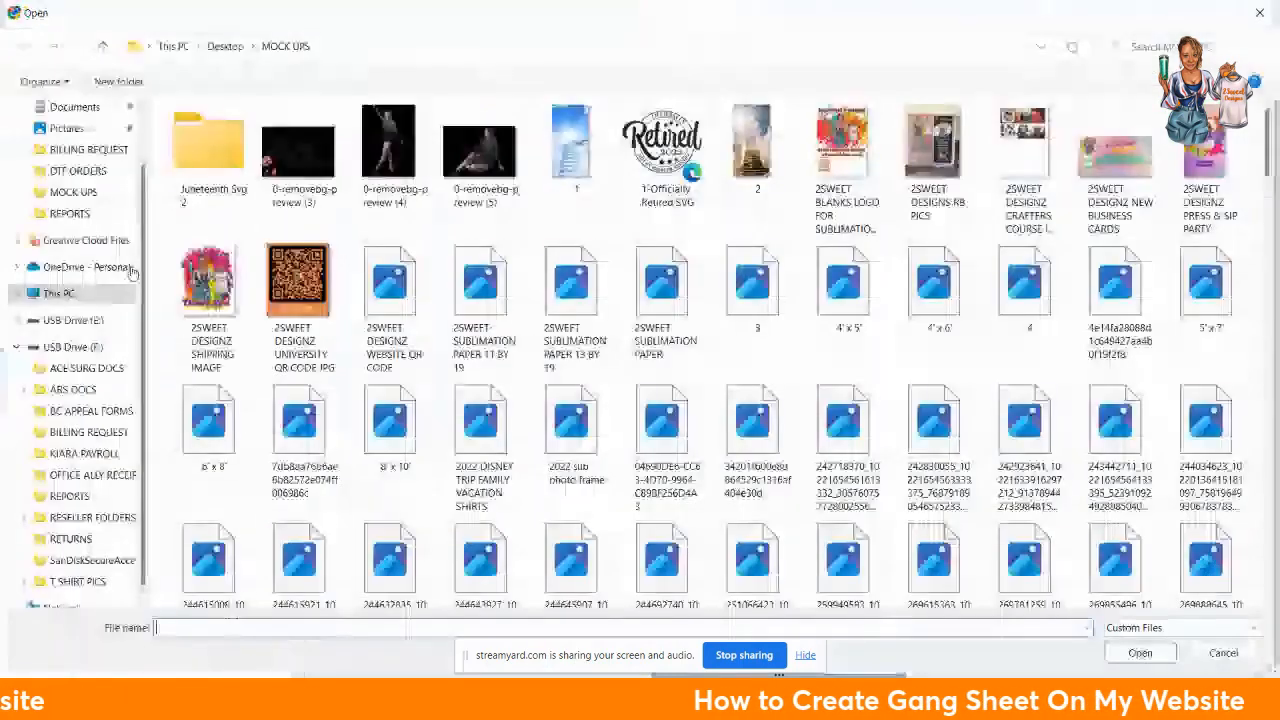
scroll(627, 418, "down", 2)
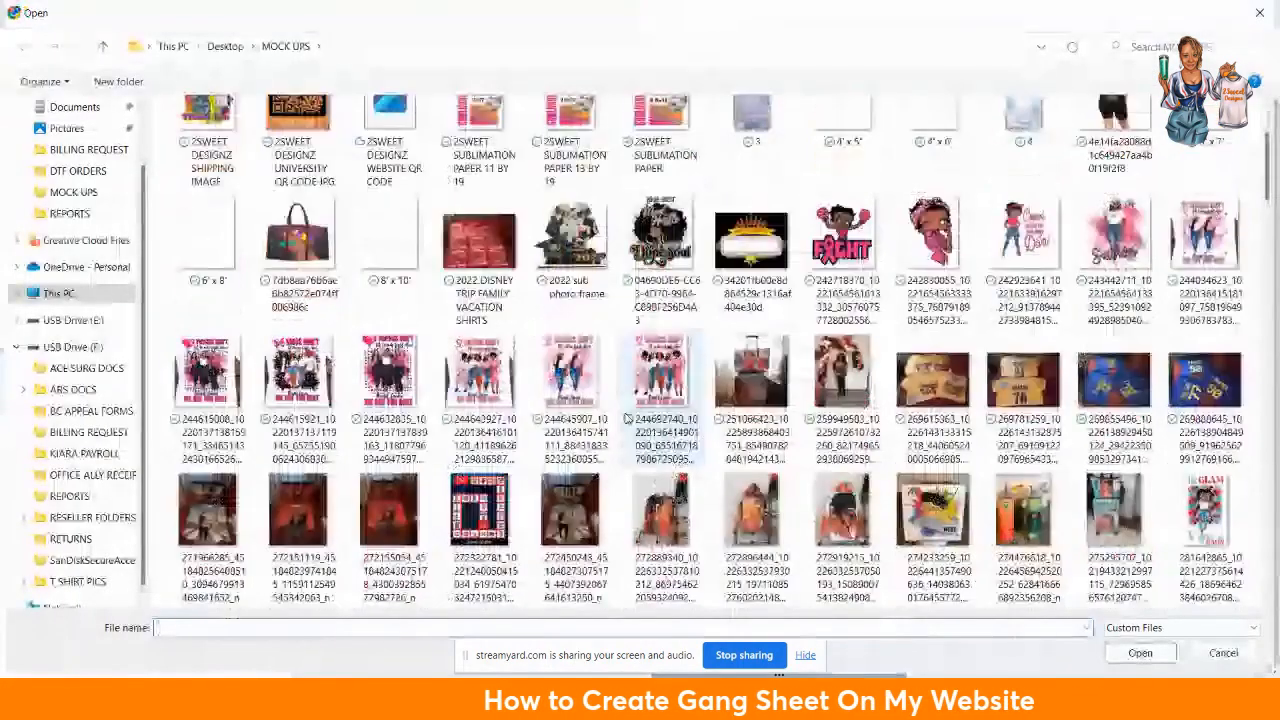
scroll(626, 418, "down", 3)
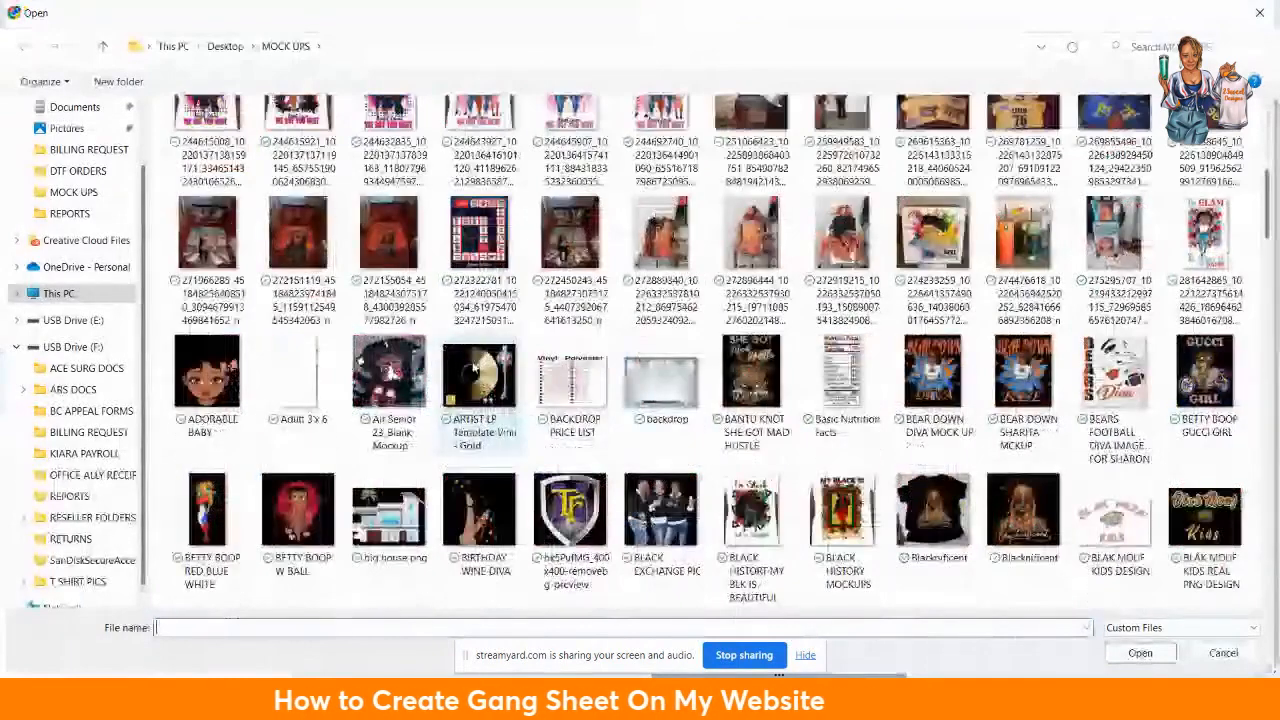
left_click(751, 374)
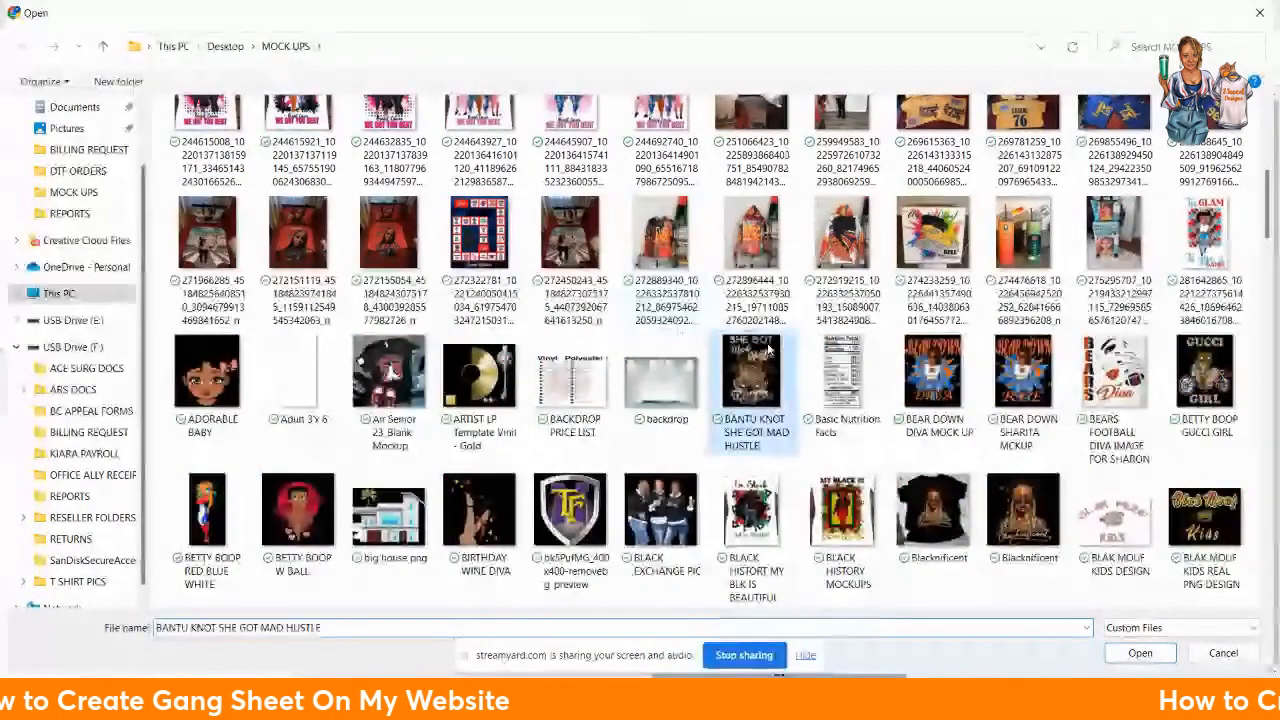
left_click(1140, 653)
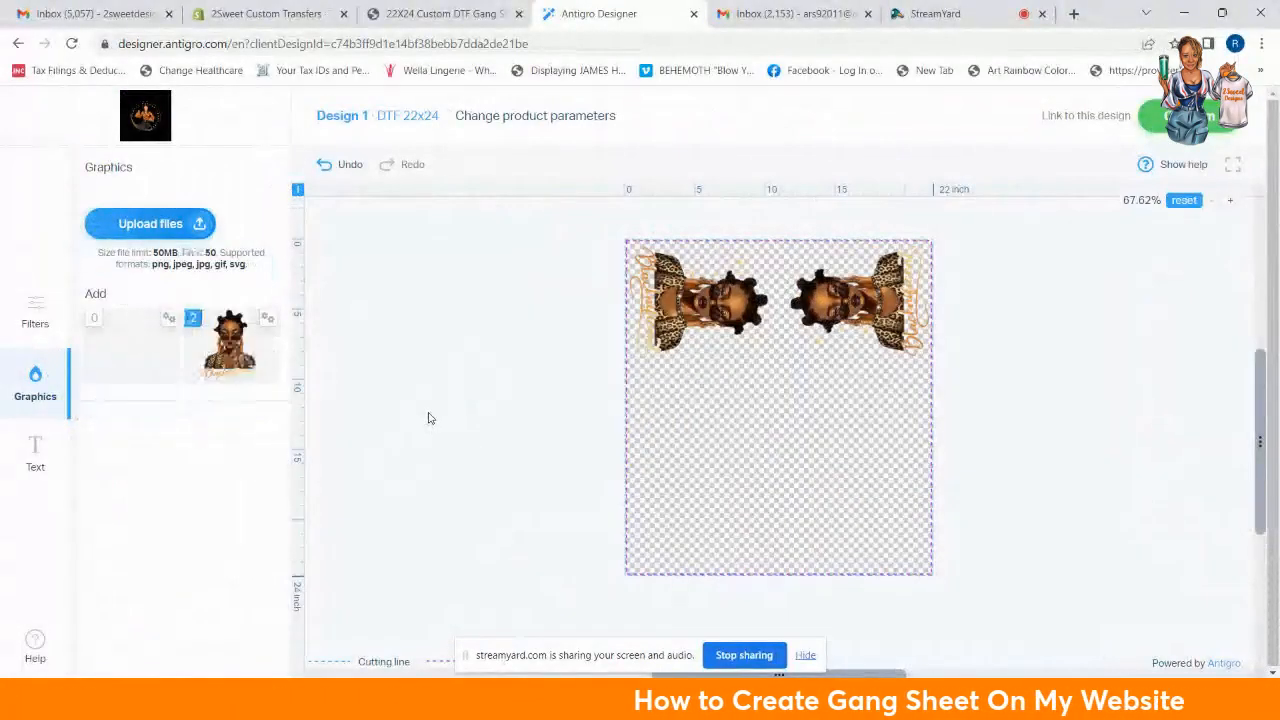
left_click(133, 350)
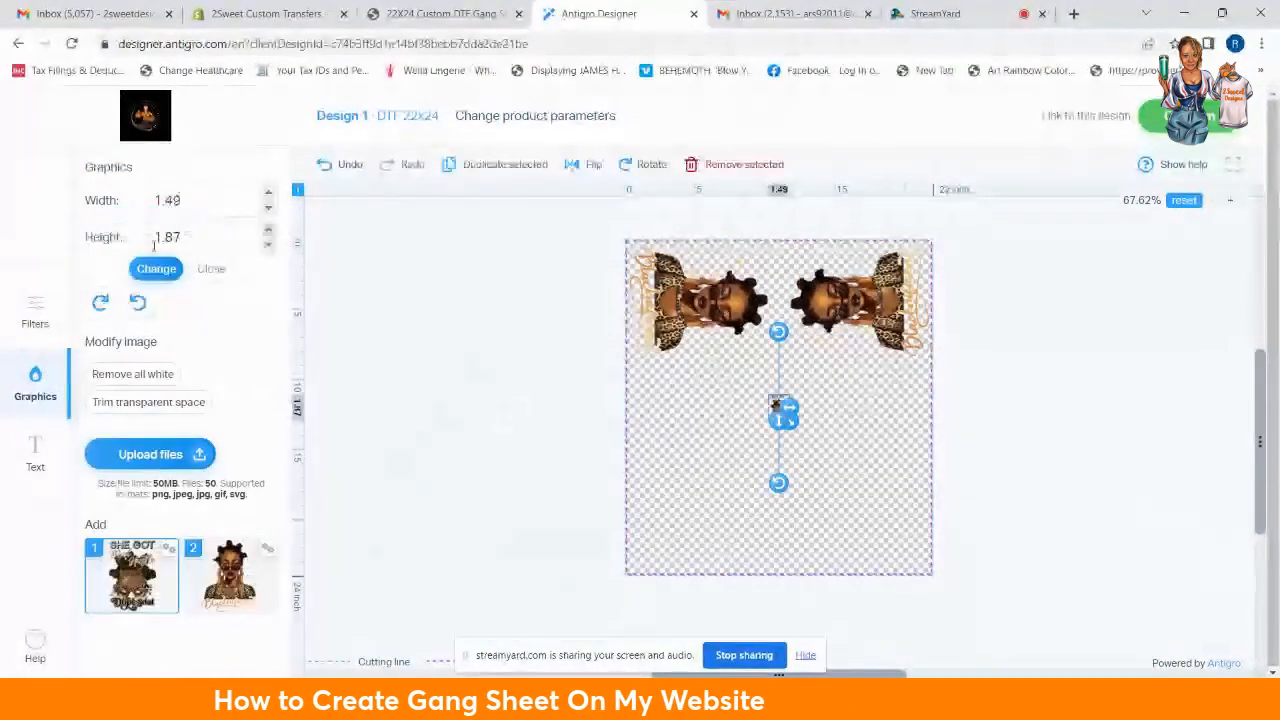
left_click_drag(790, 422, 806, 444)
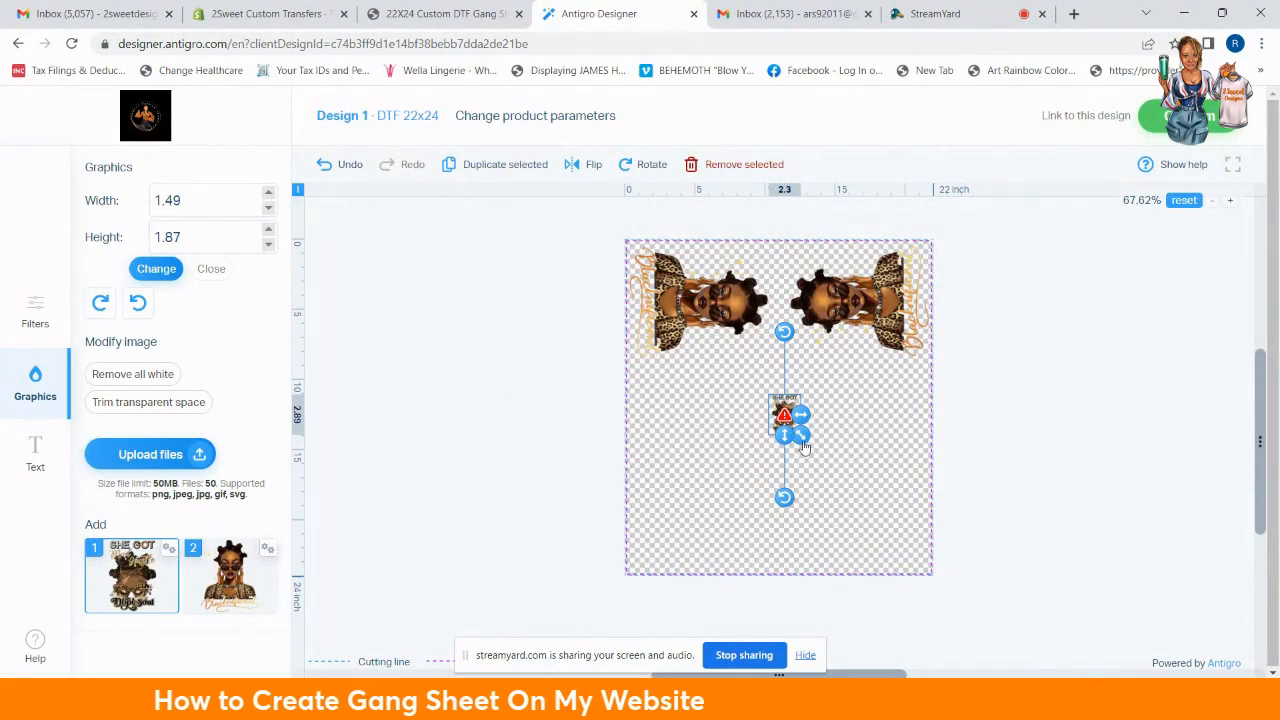
left_click_drag(803, 442, 883, 539)
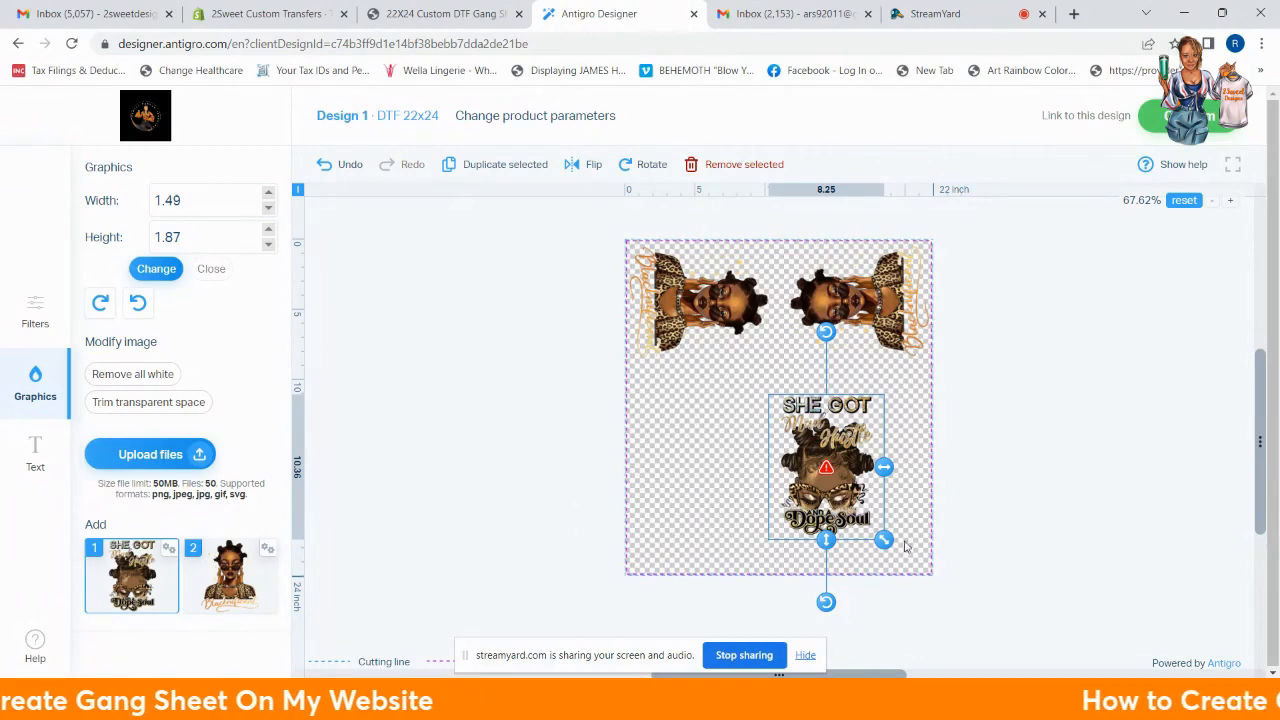
left_click_drag(884, 541, 789, 430)
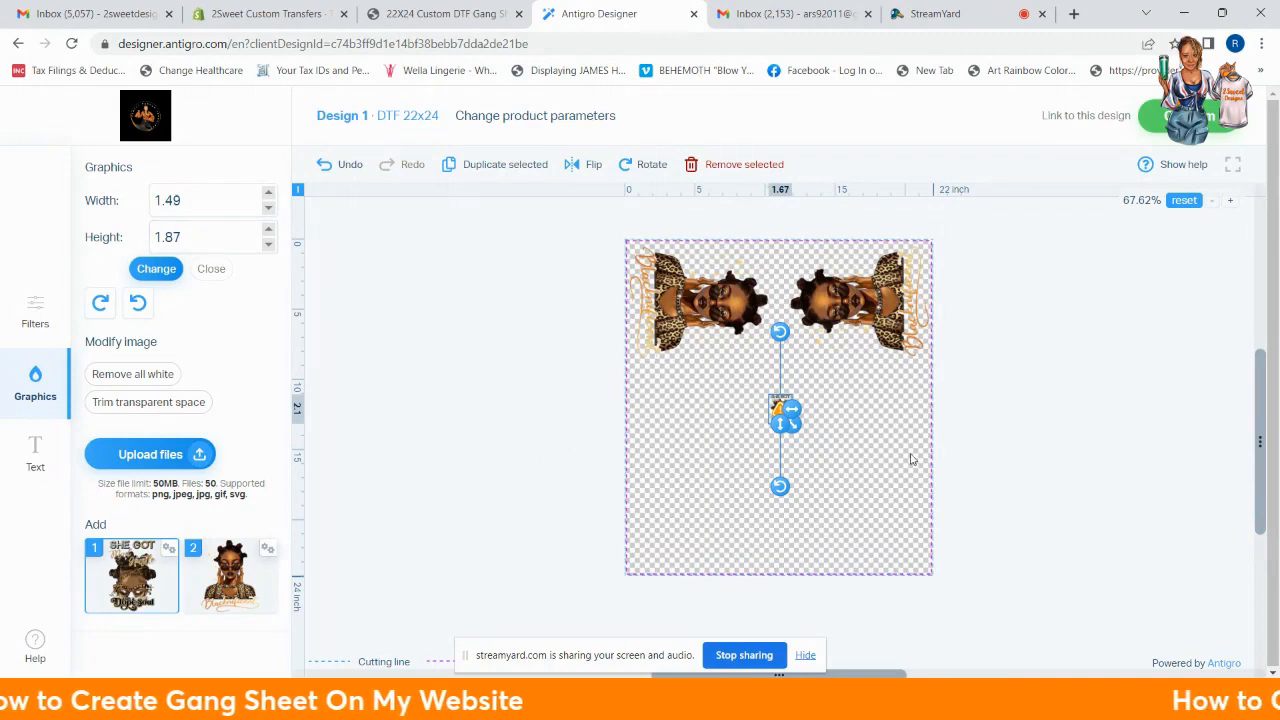
left_click(729, 166)
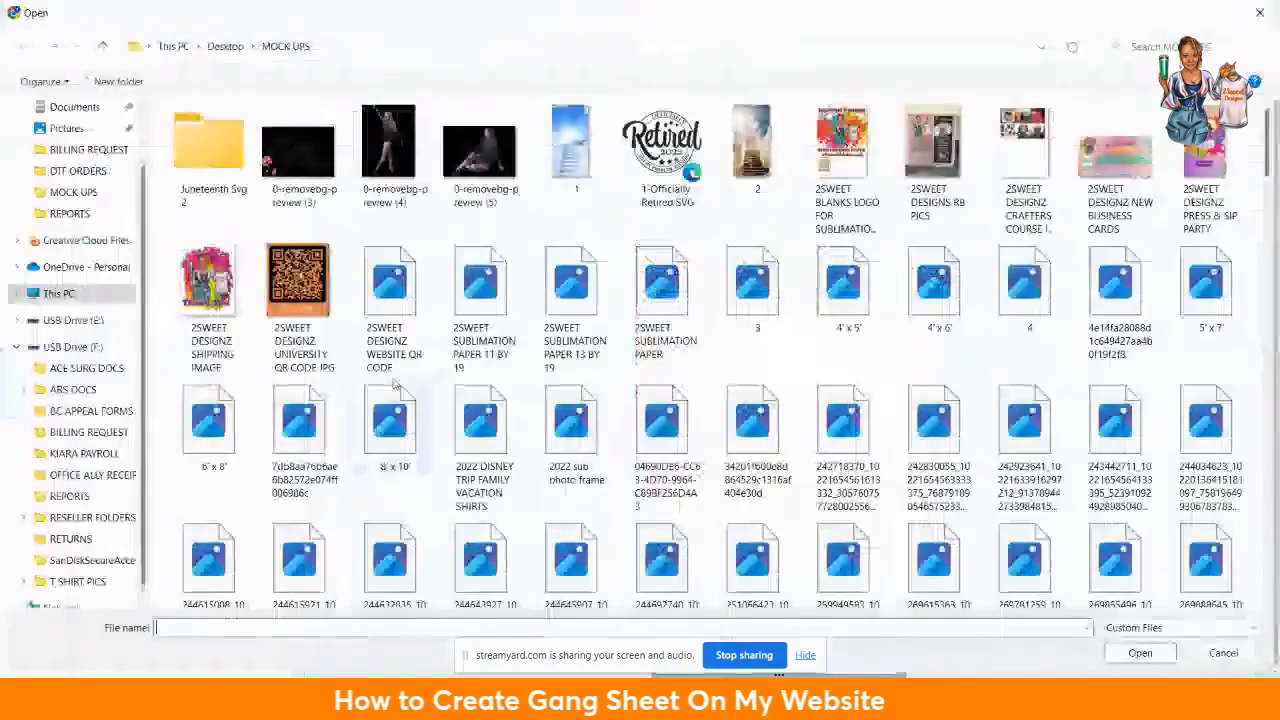
Step: Upload the Blonde_Boop 2 image from the MOCK UPS folder
scroll(692, 405, "down", 5)
scroll(692, 405, "down", 2)
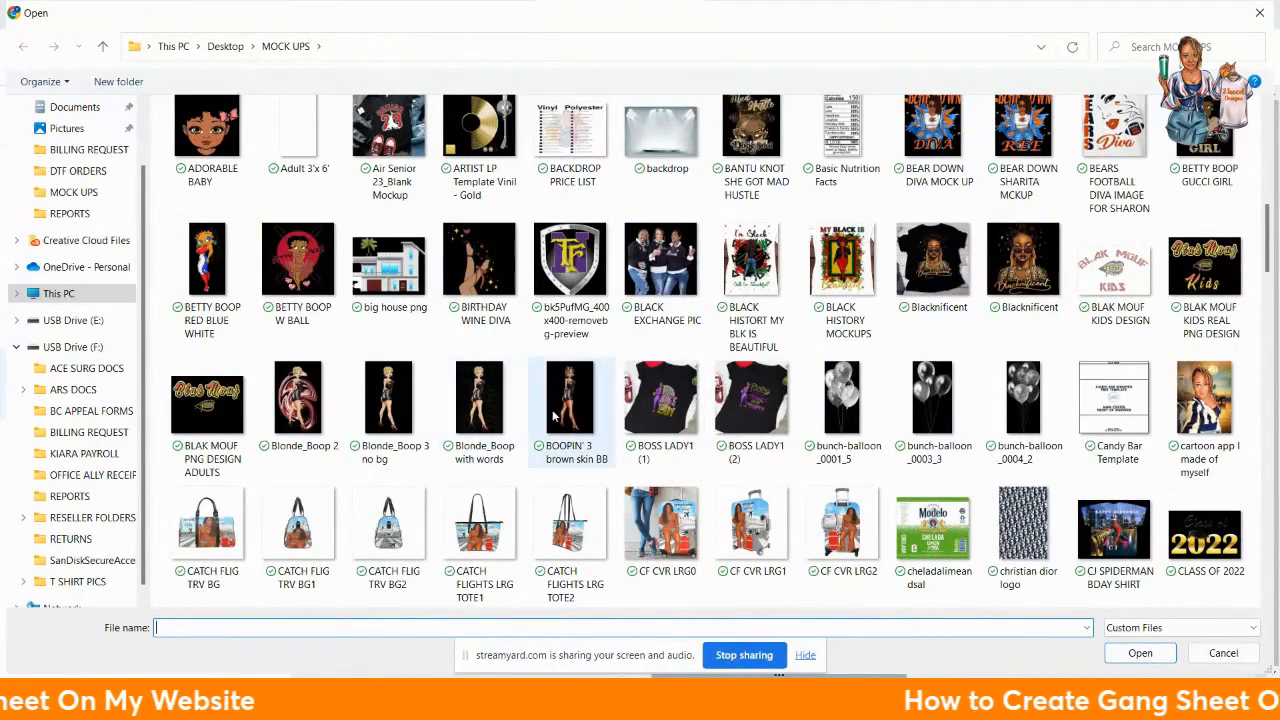
scroll(555, 415, "down", 2)
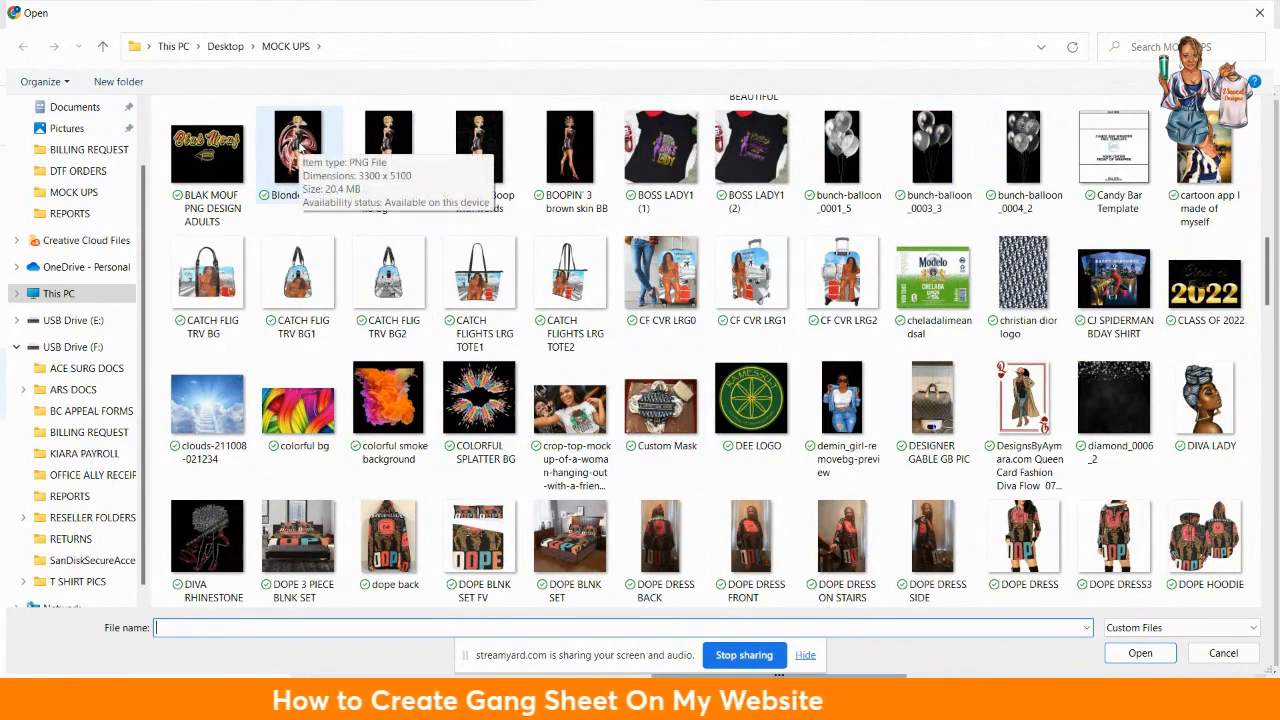
left_click(300, 145)
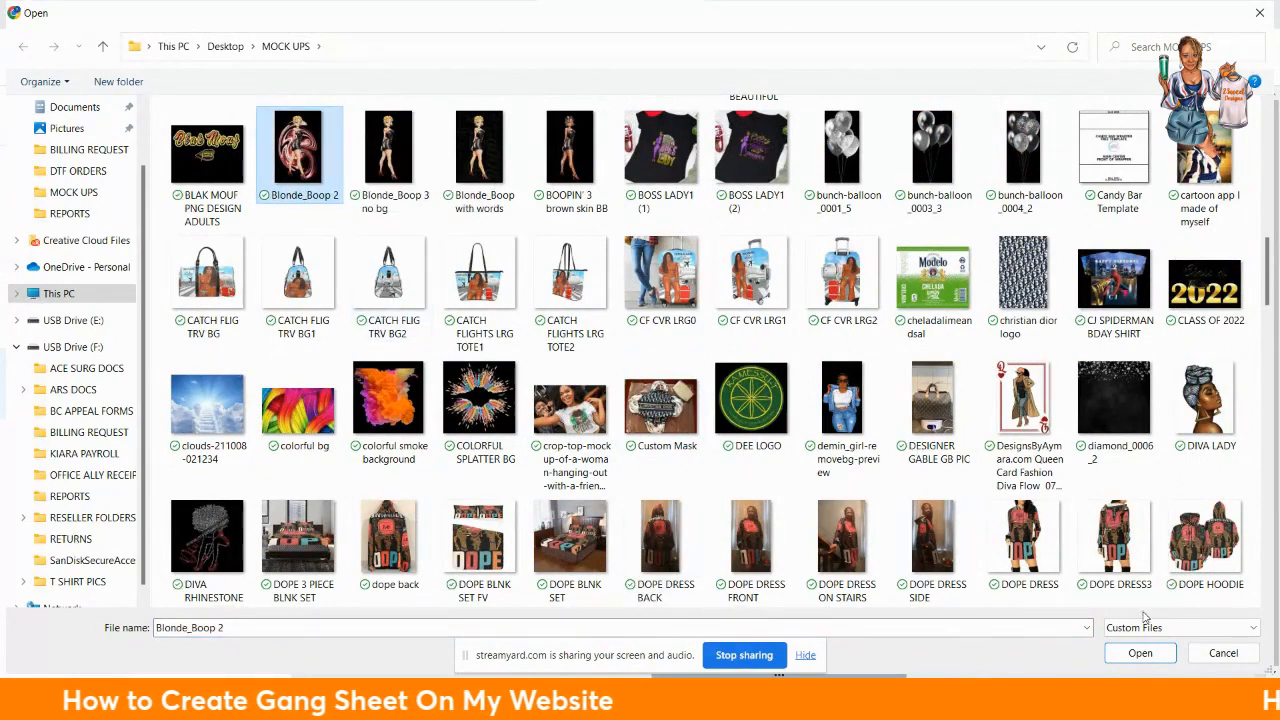
left_click(1140, 653)
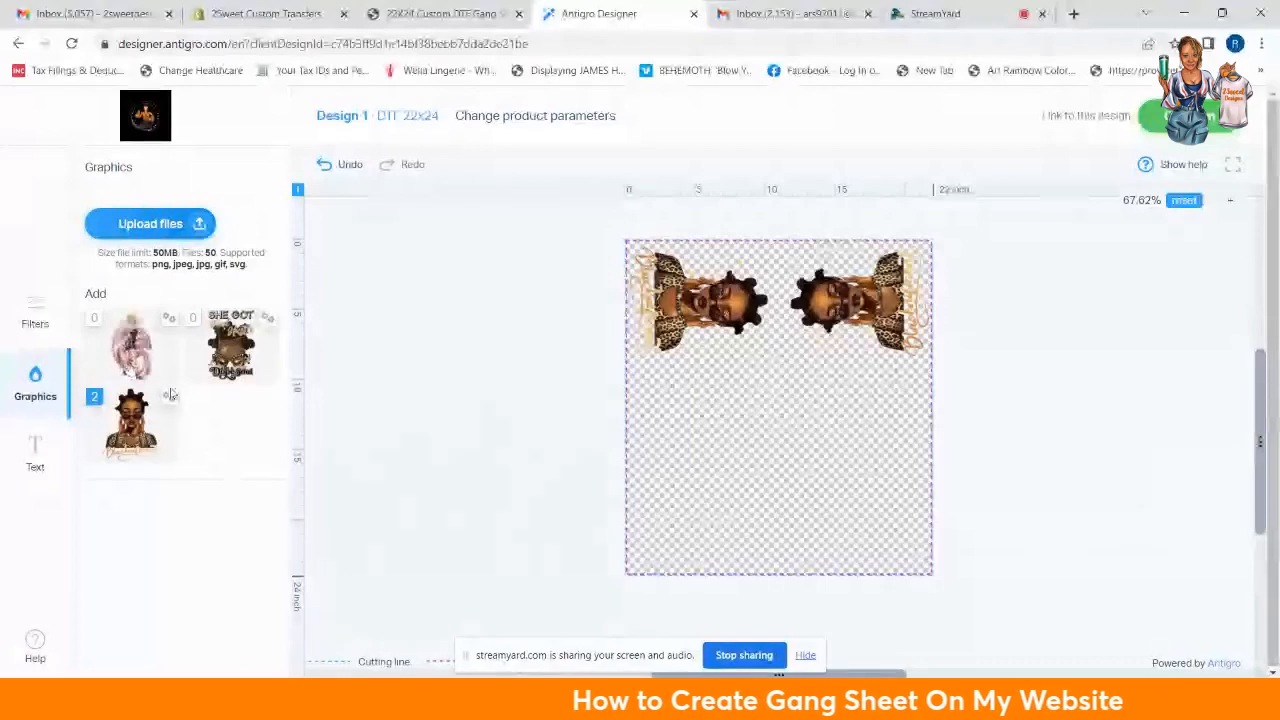
Step: Place the Blonde_Boop pin-up, shrink it, and move it to the left edge below the portraits
left_click(130, 360)
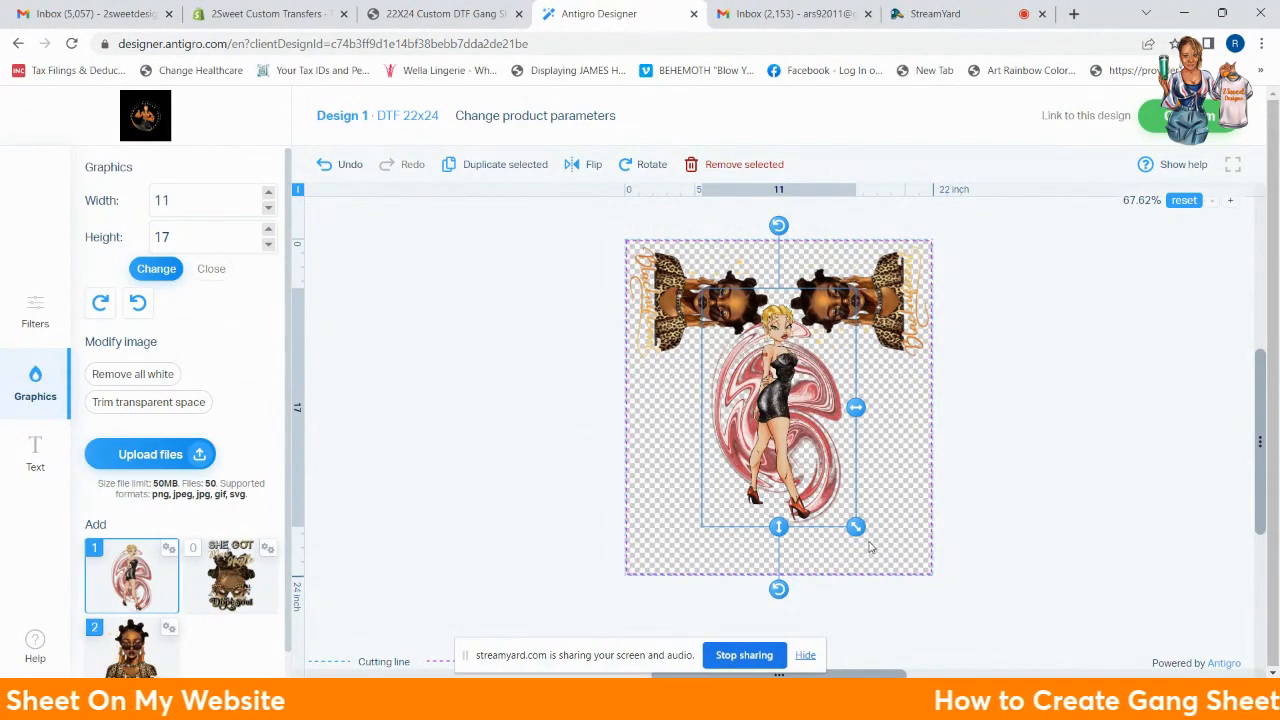
left_click_drag(861, 536, 858, 533)
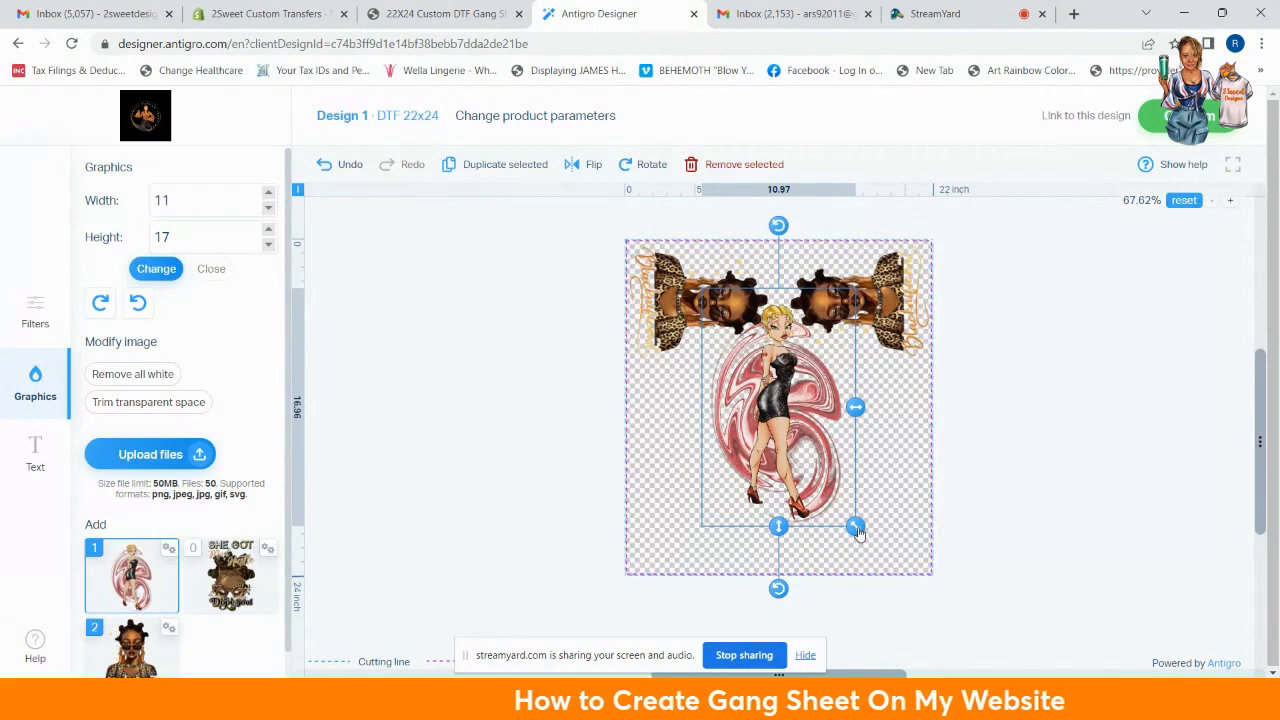
left_click_drag(858, 532, 800, 440)
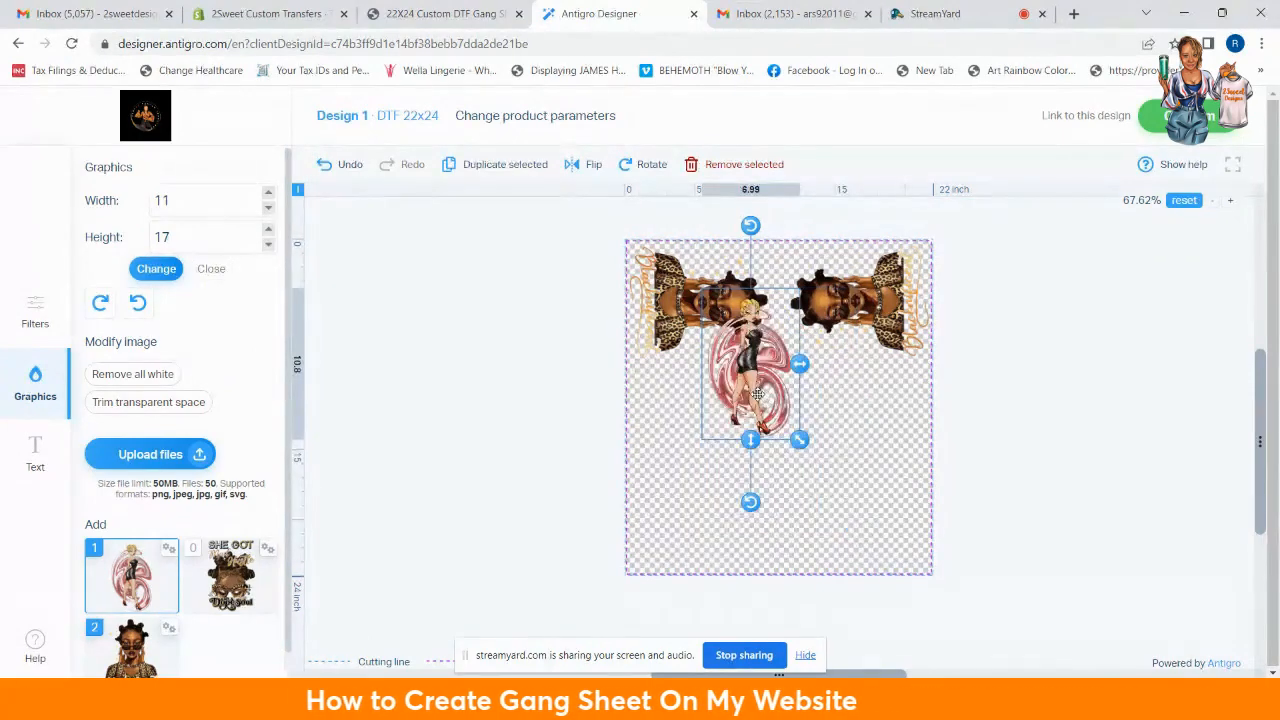
left_click_drag(762, 397, 690, 466)
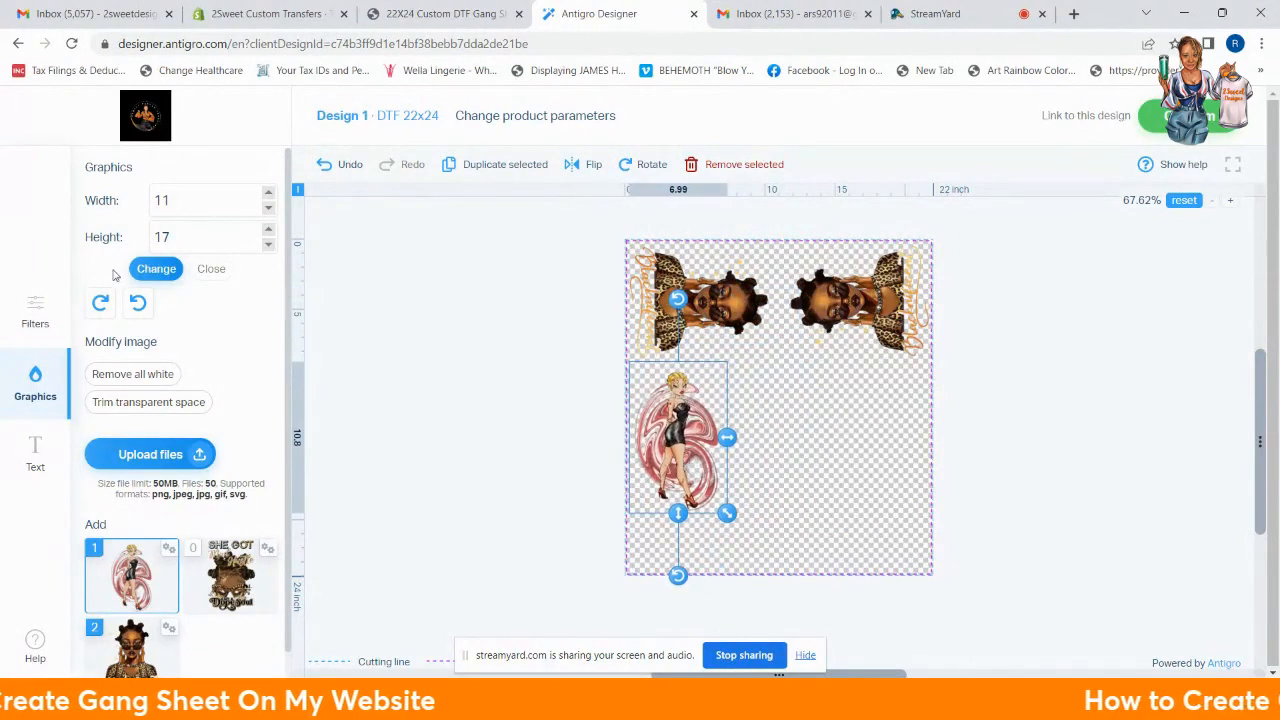
left_click(212, 270)
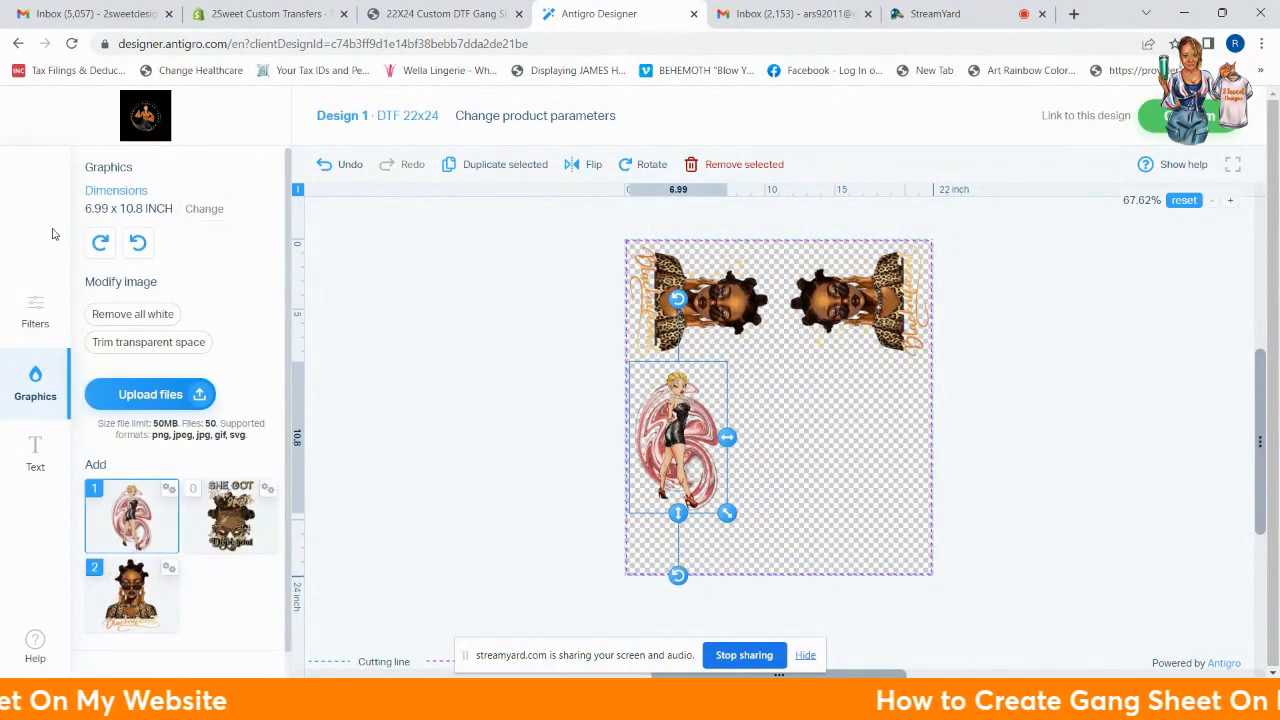
Step: Enter a width of 10.5 inches so the pin-up becomes 10.5 × 16.23 inches
left_click(205, 210)
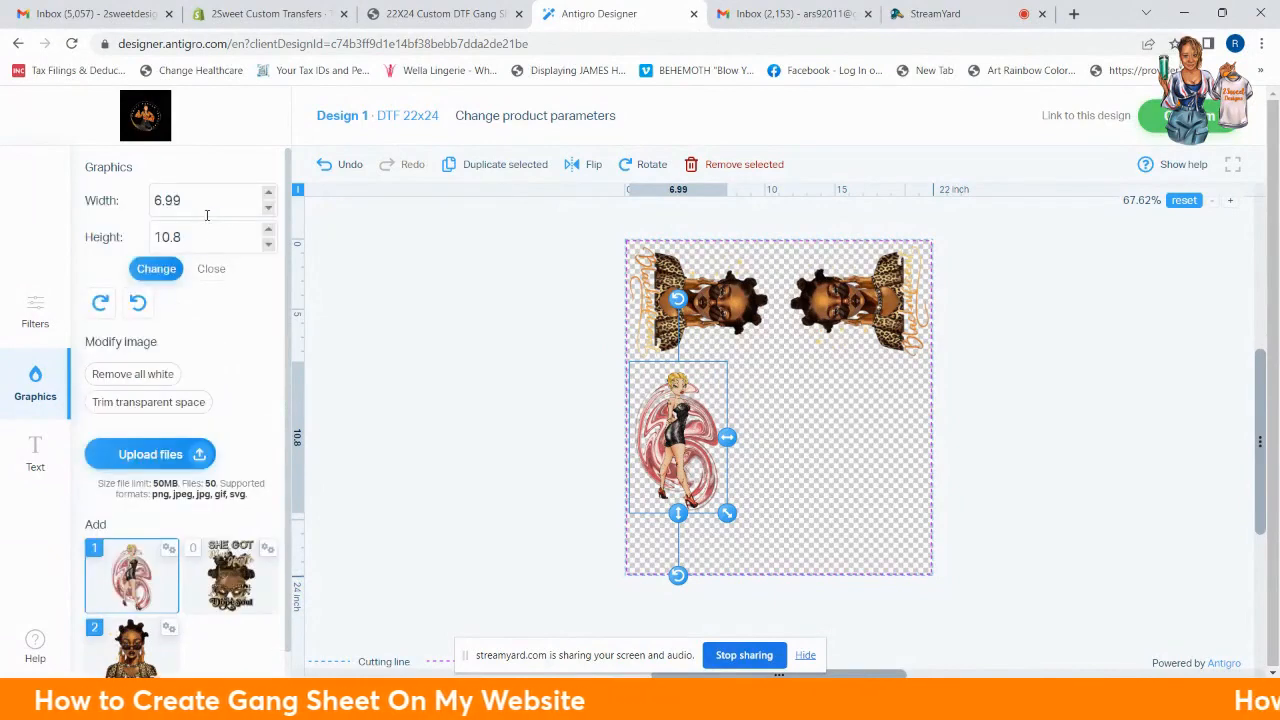
left_click_drag(206, 203, 100, 199)
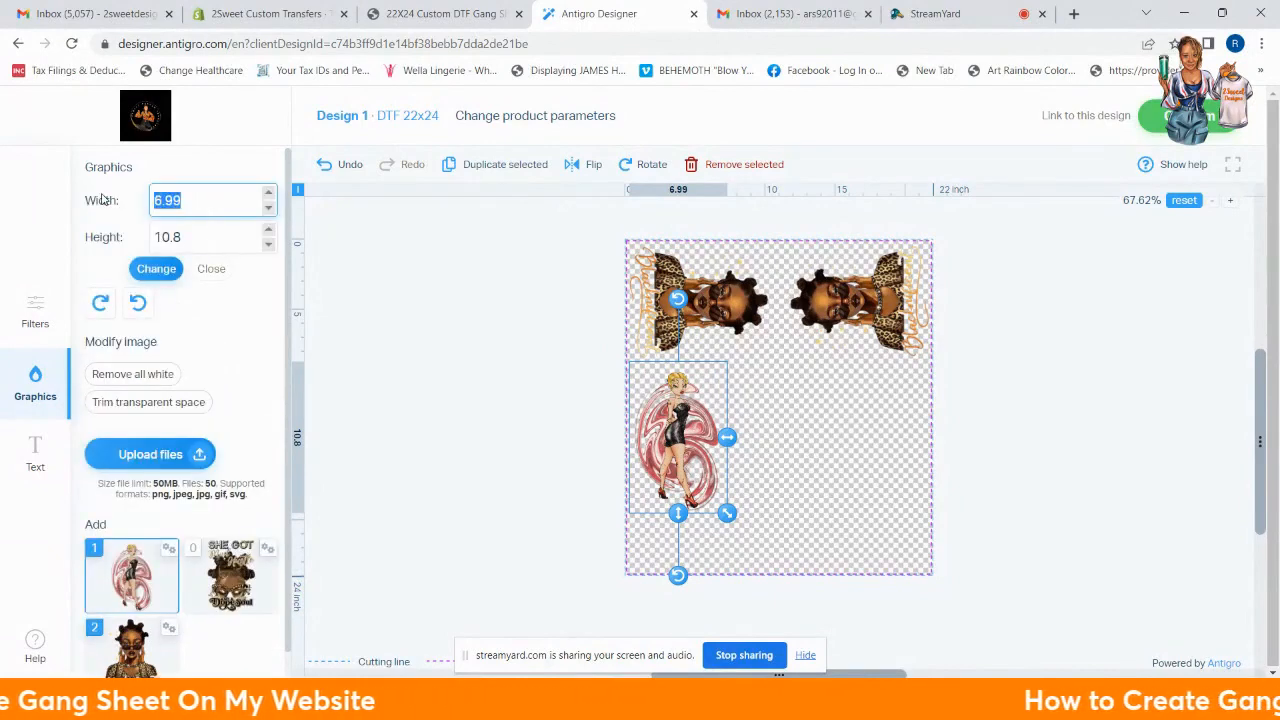
type("10.")
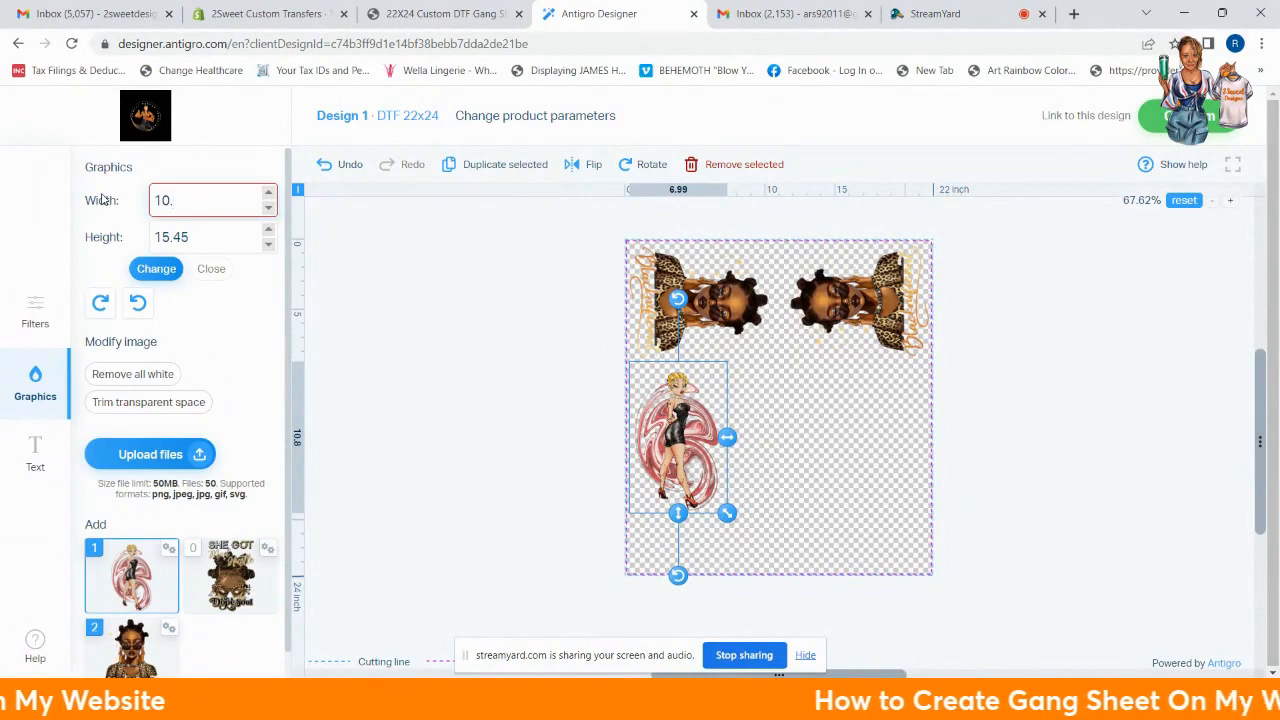
type("5")
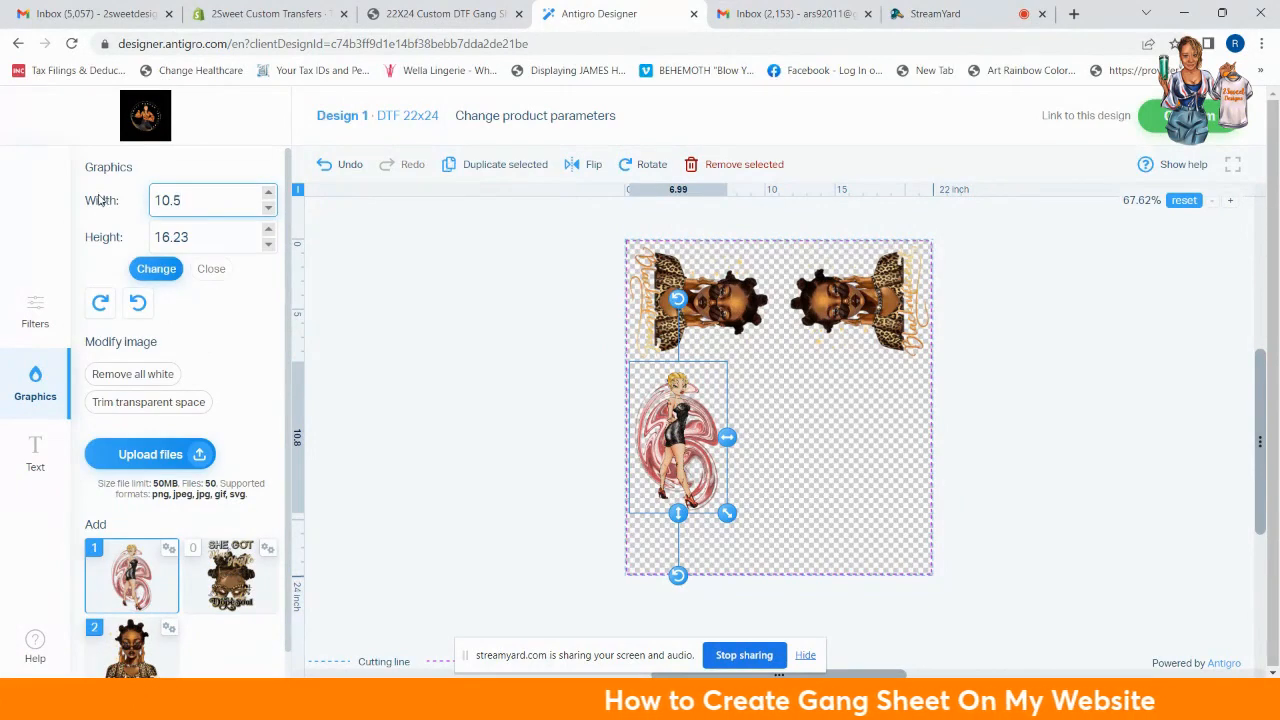
left_click(205, 240)
left_click_drag(190, 238, 120, 233)
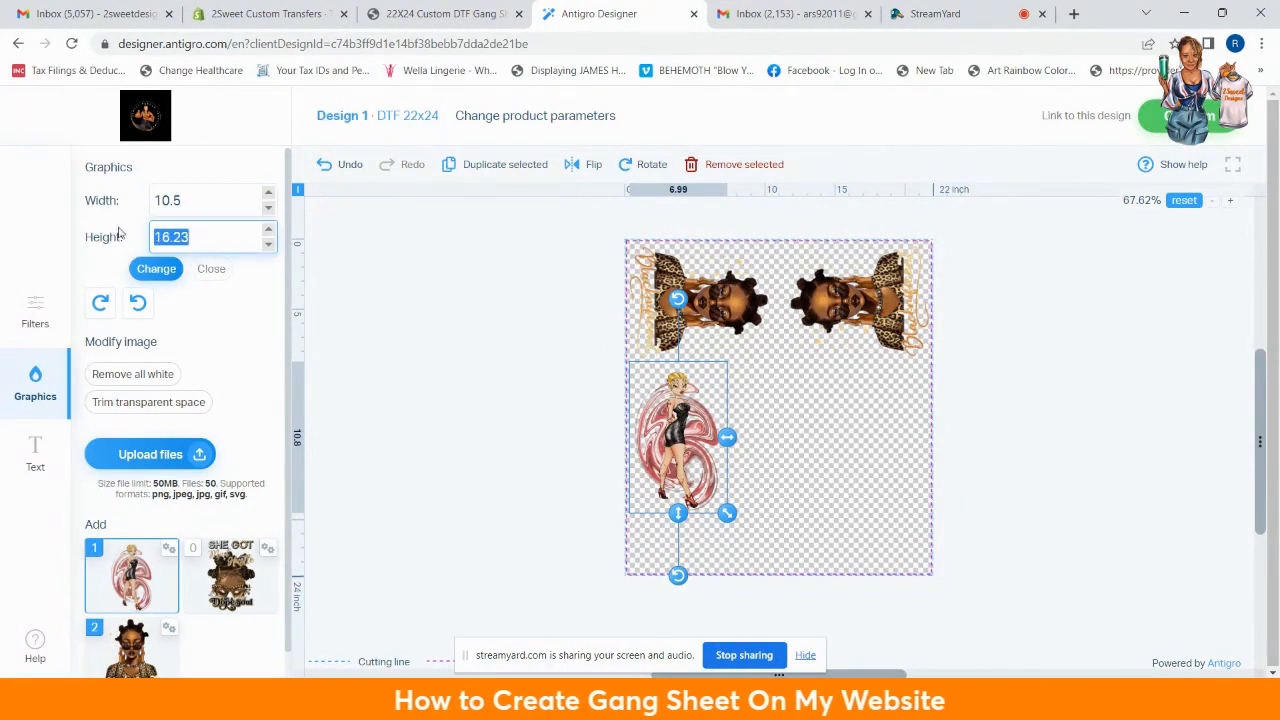
type("10.5")
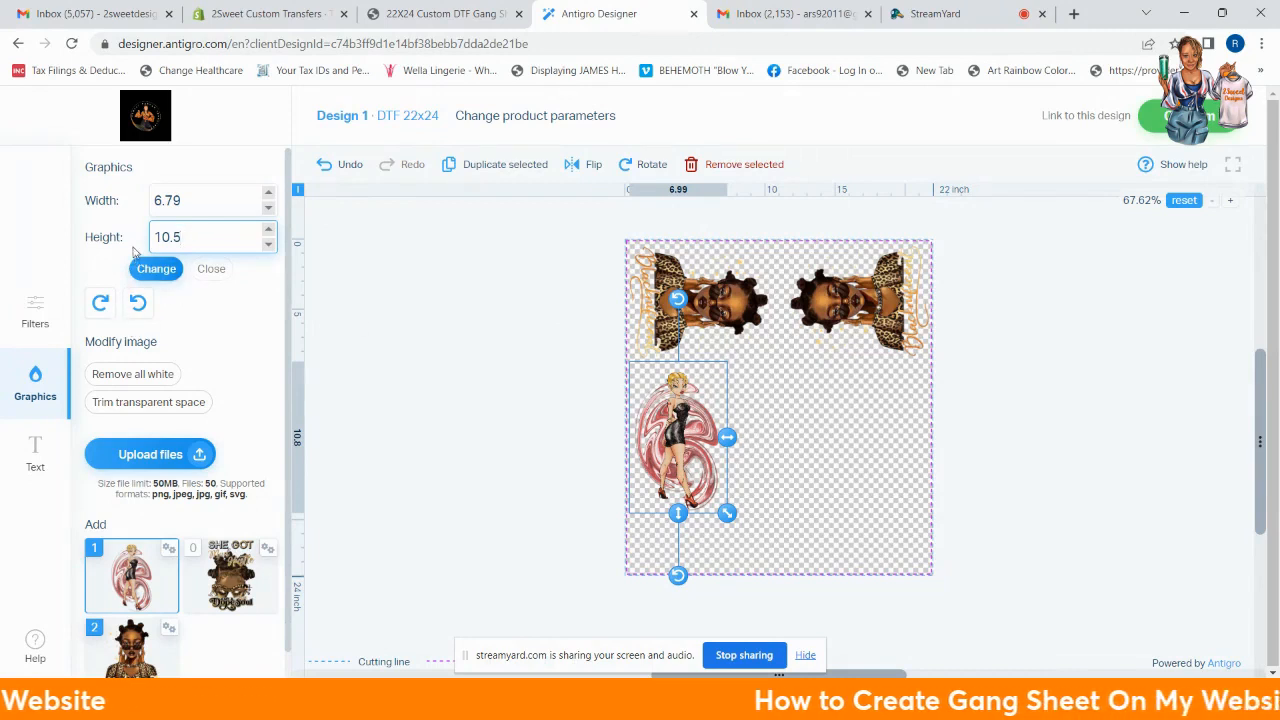
left_click(201, 201)
left_click_drag(194, 200, 157, 201)
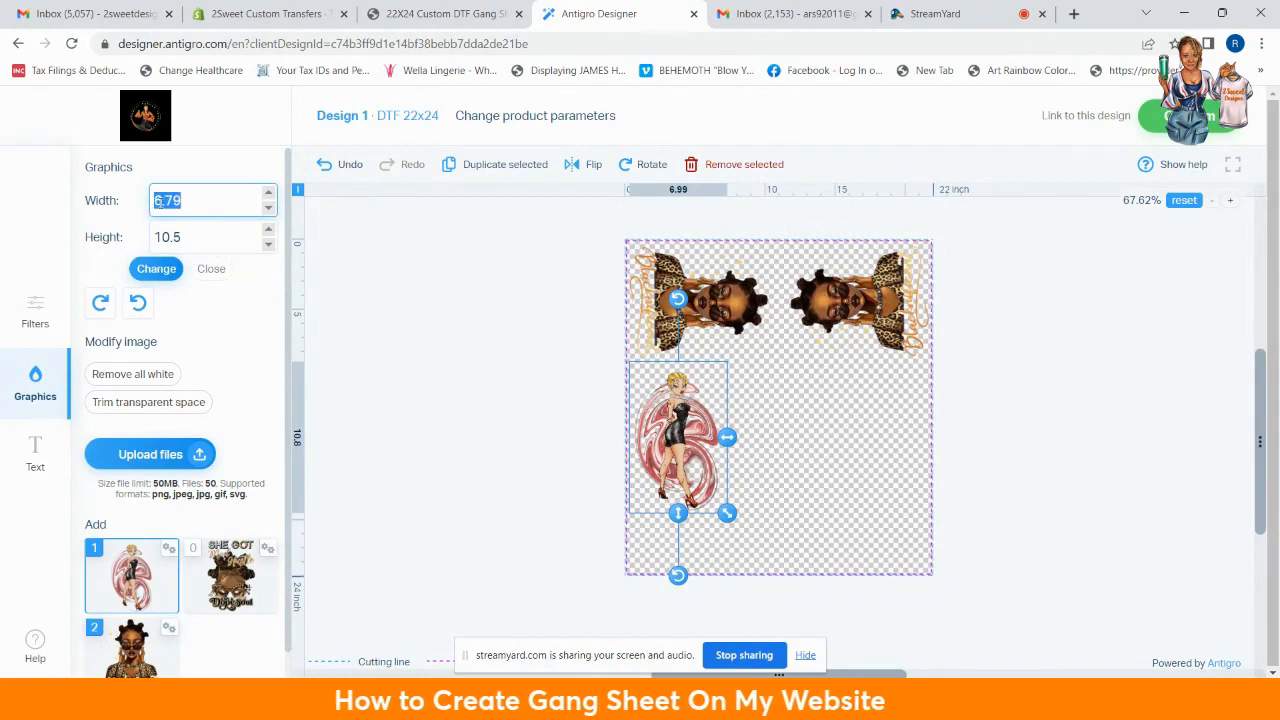
type("10.5")
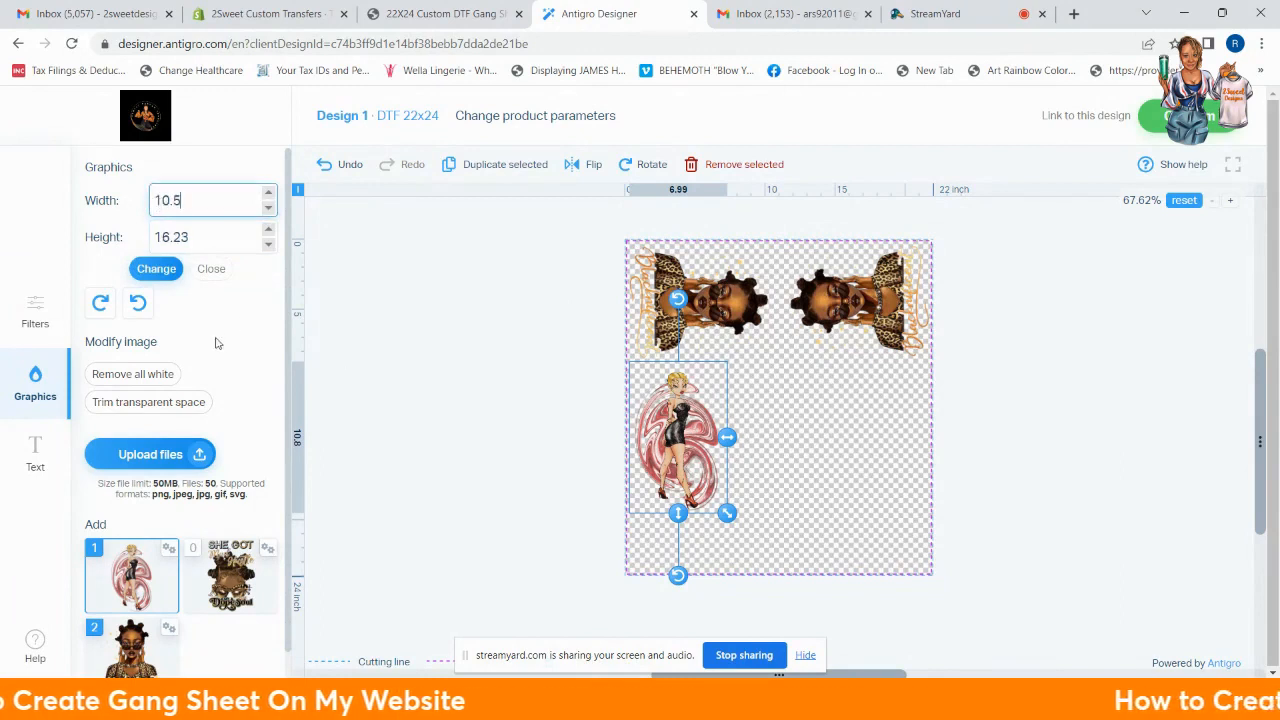
Step: Shrink the pin-up graphic to 7.64 × 11.8 inches and nudge it up below the left portrait
left_click(182, 271)
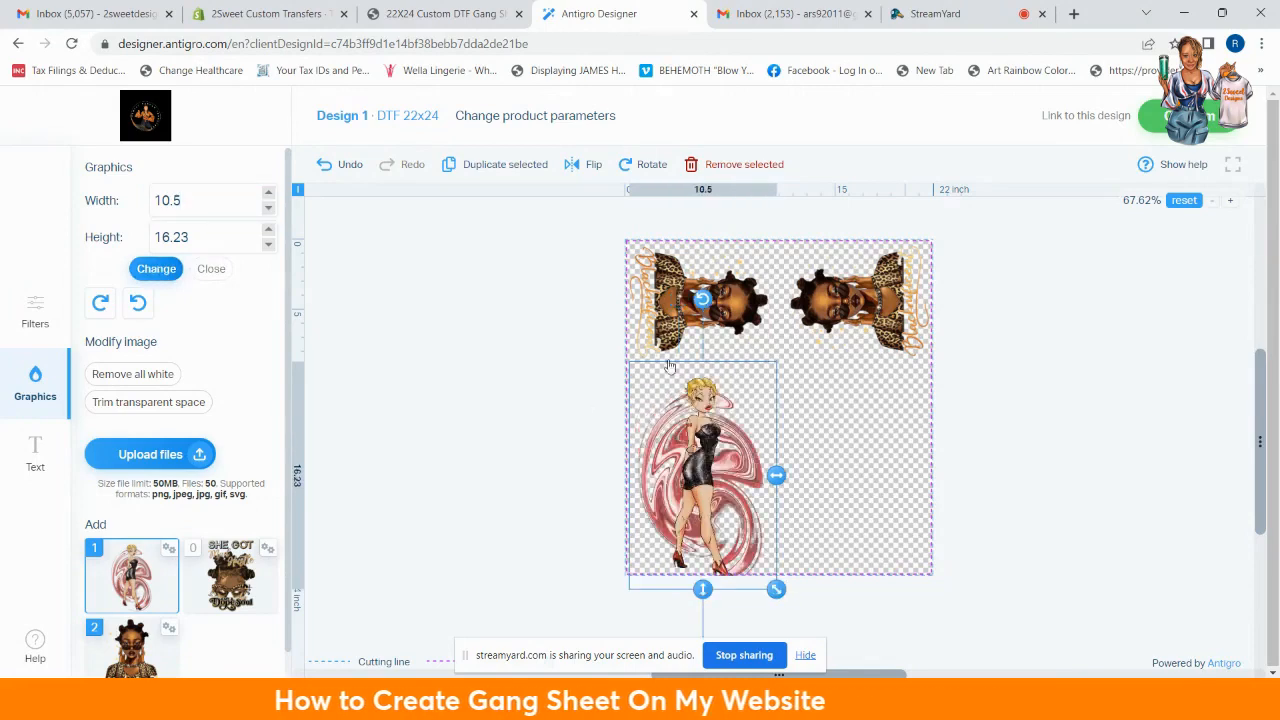
left_click_drag(777, 592, 763, 569)
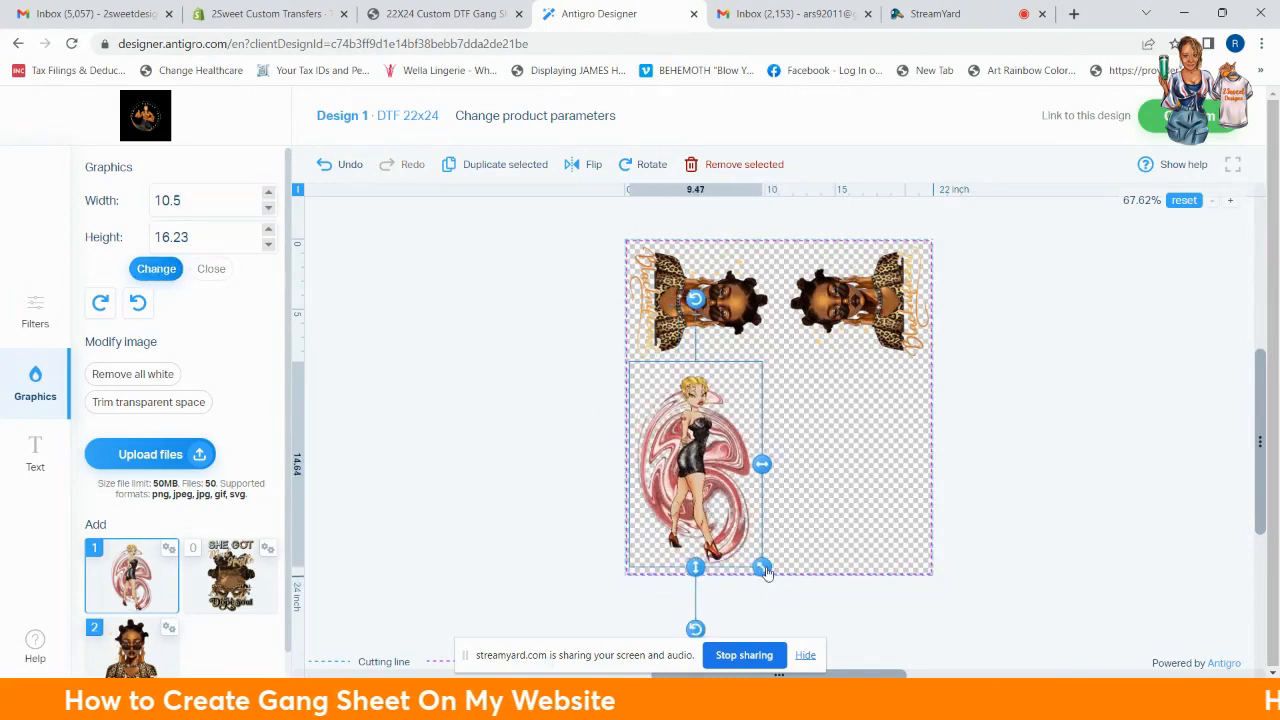
left_click(211, 269)
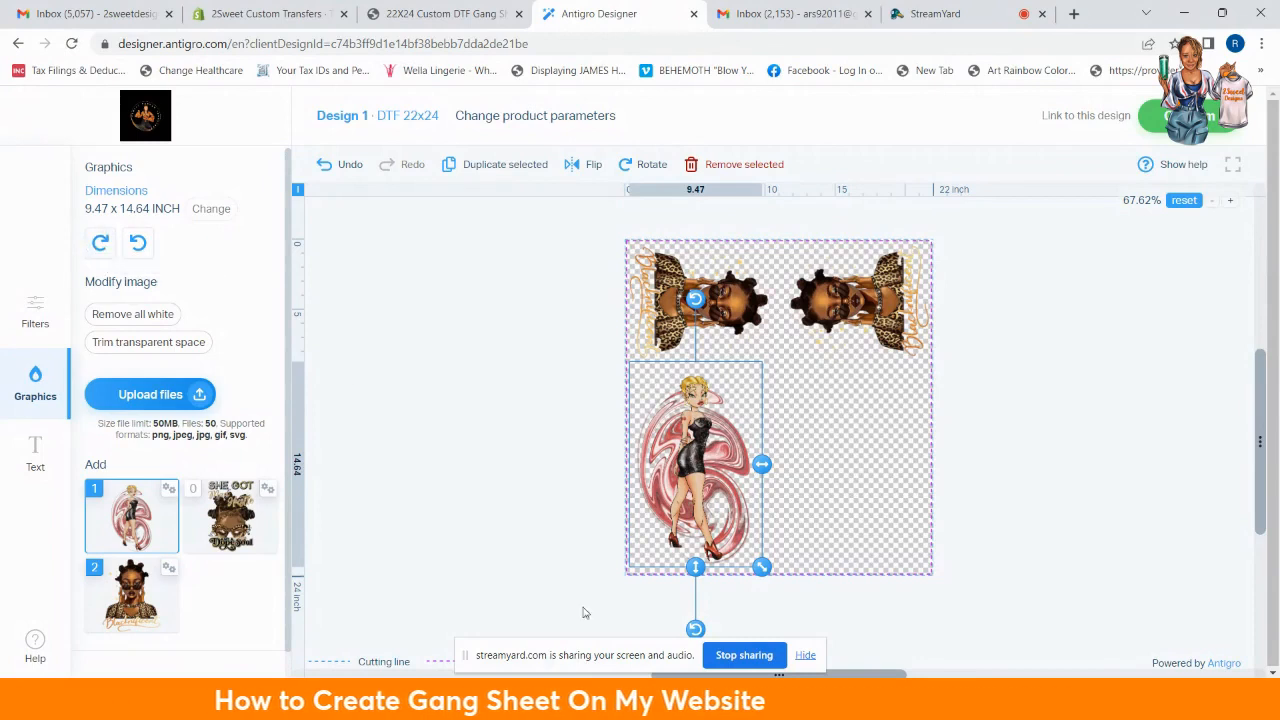
left_click_drag(771, 577, 747, 540)
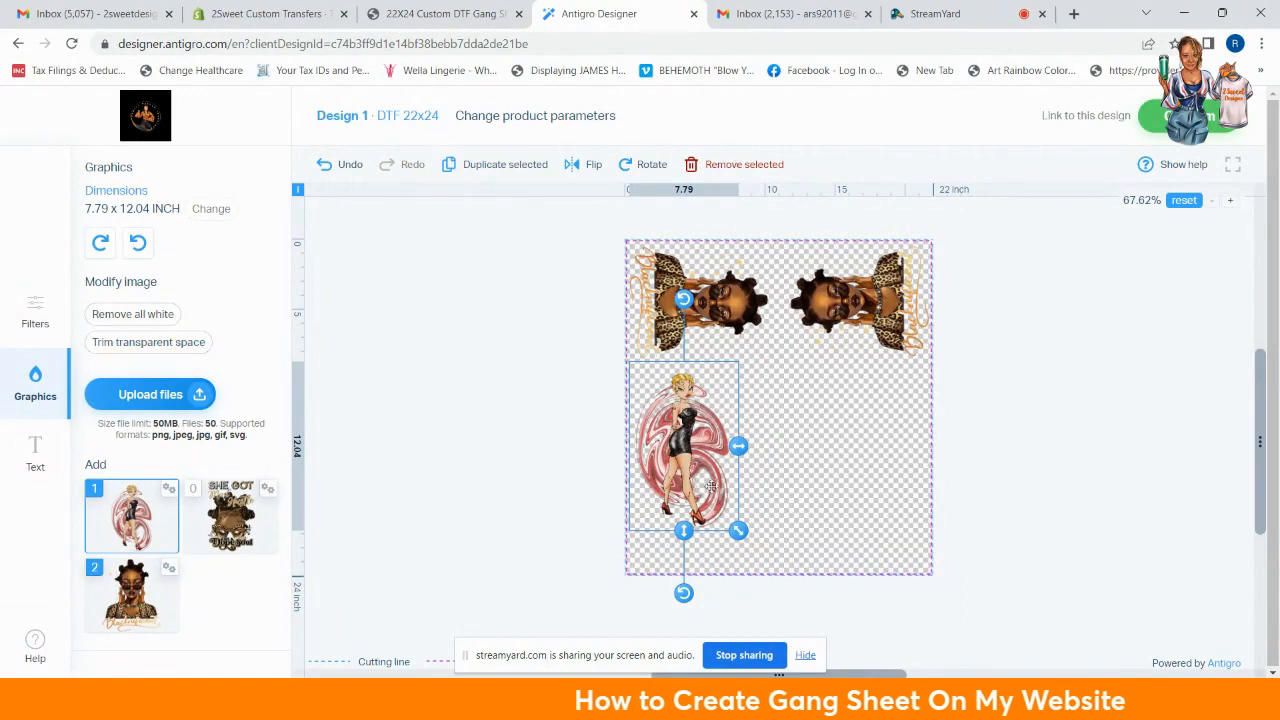
mouse_move(742, 535)
left_mouse_down()
mouse_move(726, 511)
mouse_move(740, 537)
left_mouse_up()
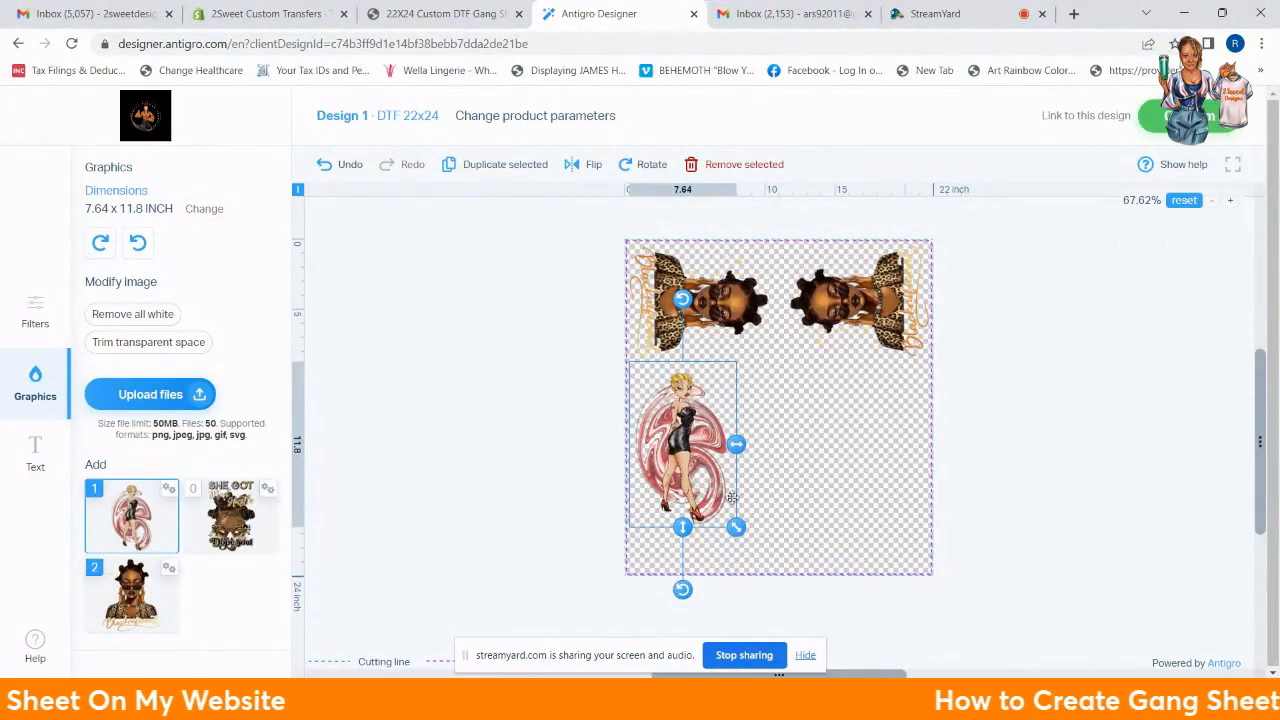
left_click_drag(697, 450, 690, 432)
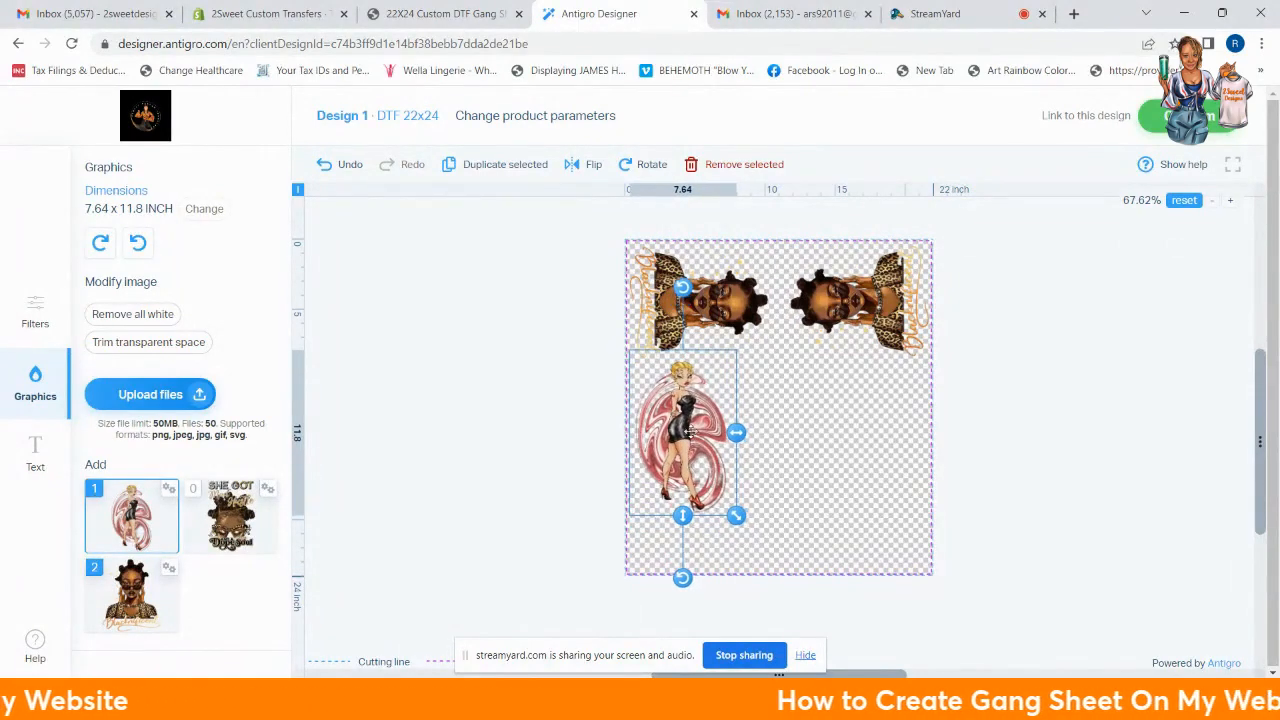
Step: Try the flip options and a 90° rotation on the pin-up, undo it, and nudge it up
left_click(589, 170)
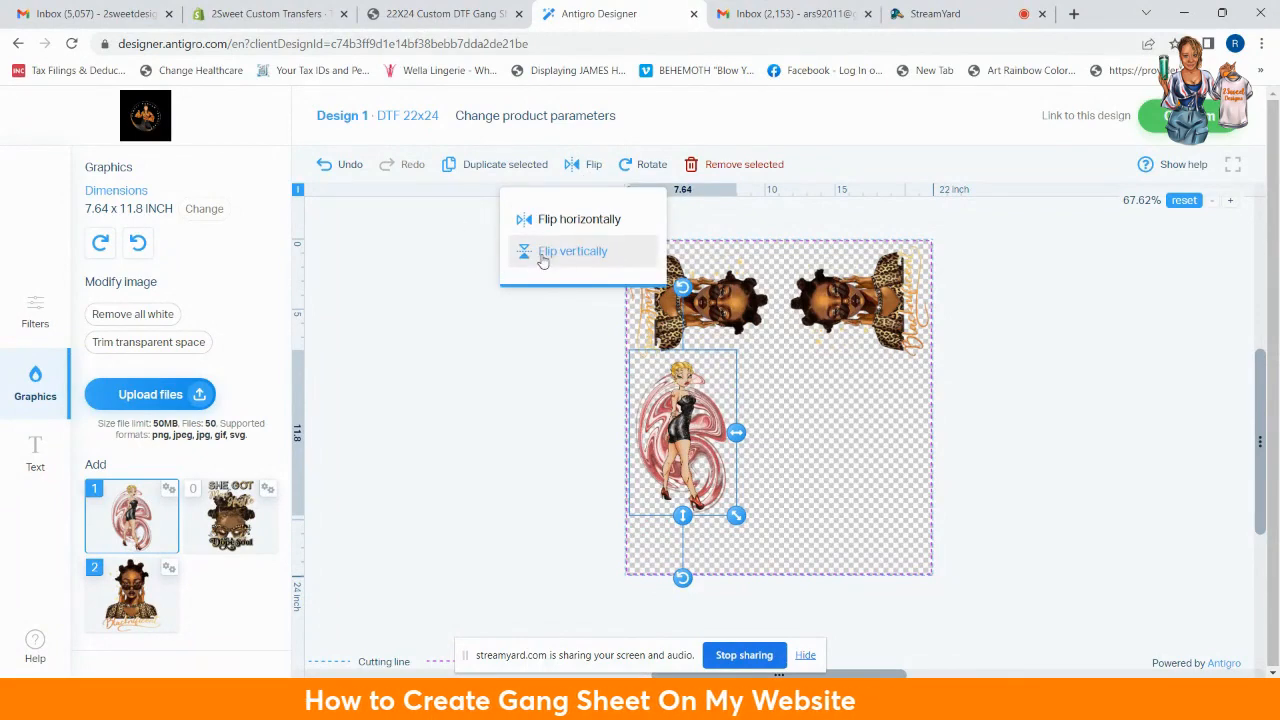
left_click(503, 412)
left_click(693, 434)
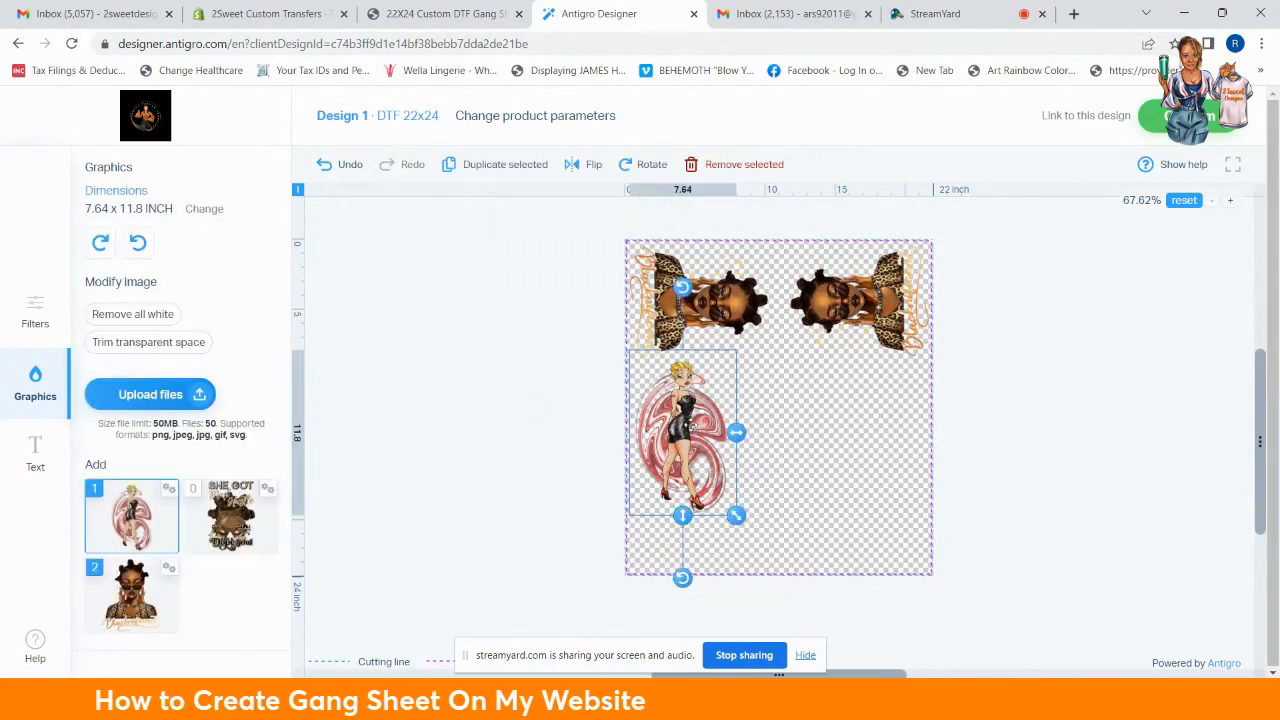
left_click_drag(690, 412, 686, 403)
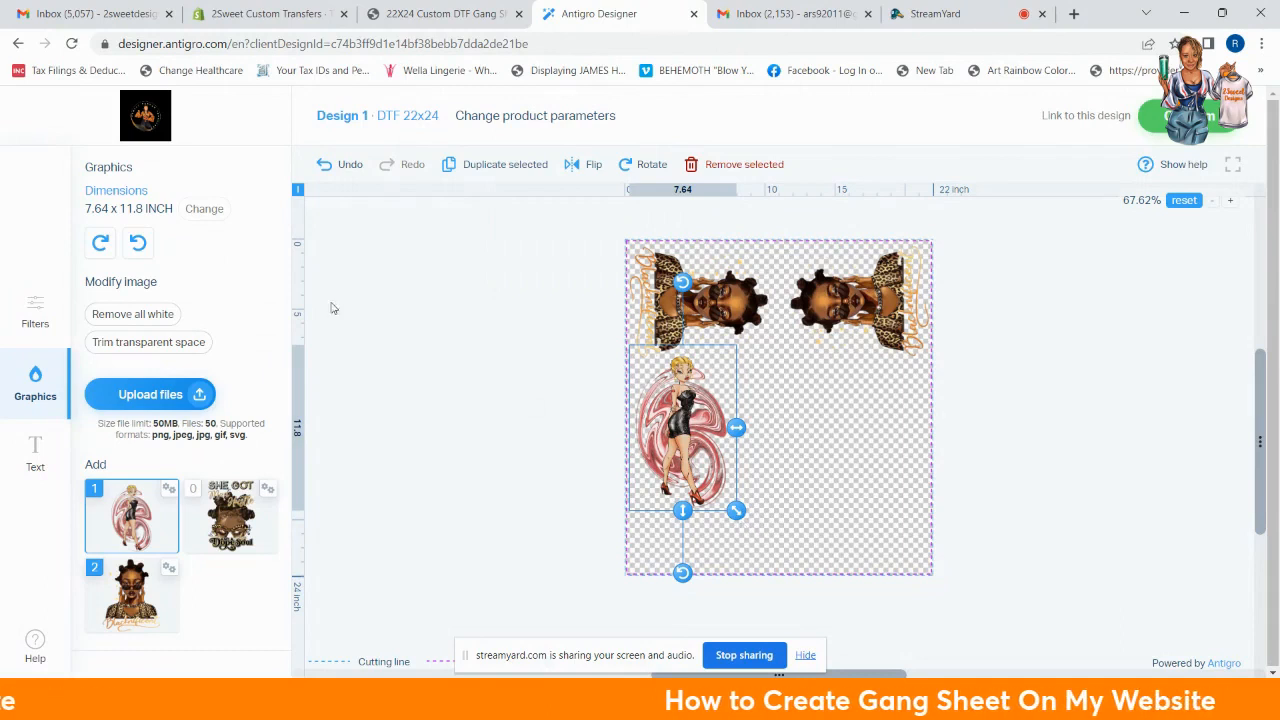
left_click(204, 209)
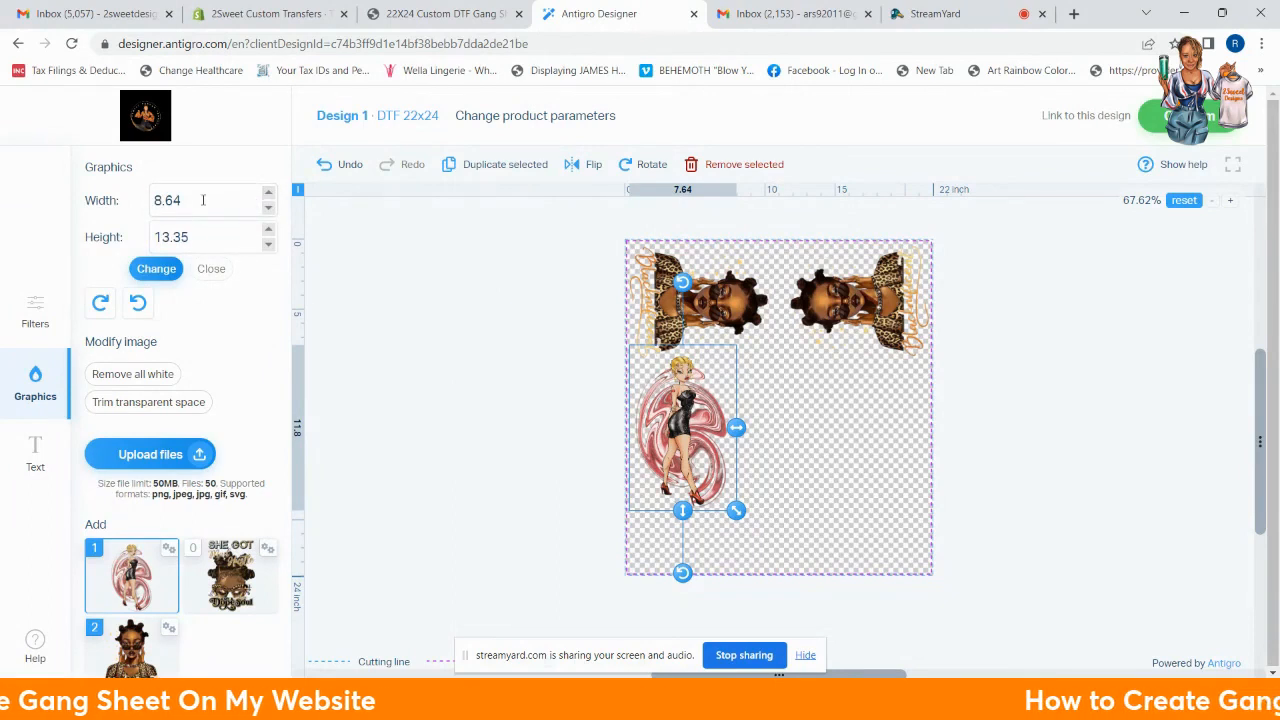
left_click(101, 304)
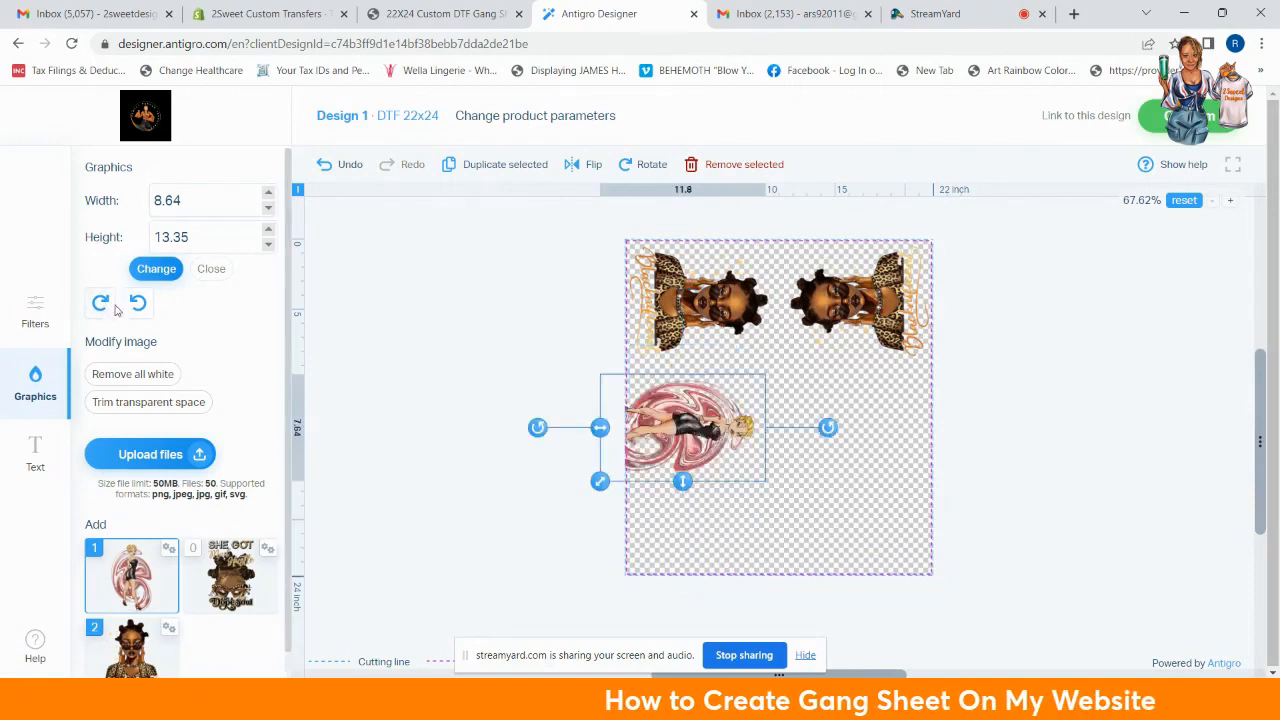
left_click(340, 165)
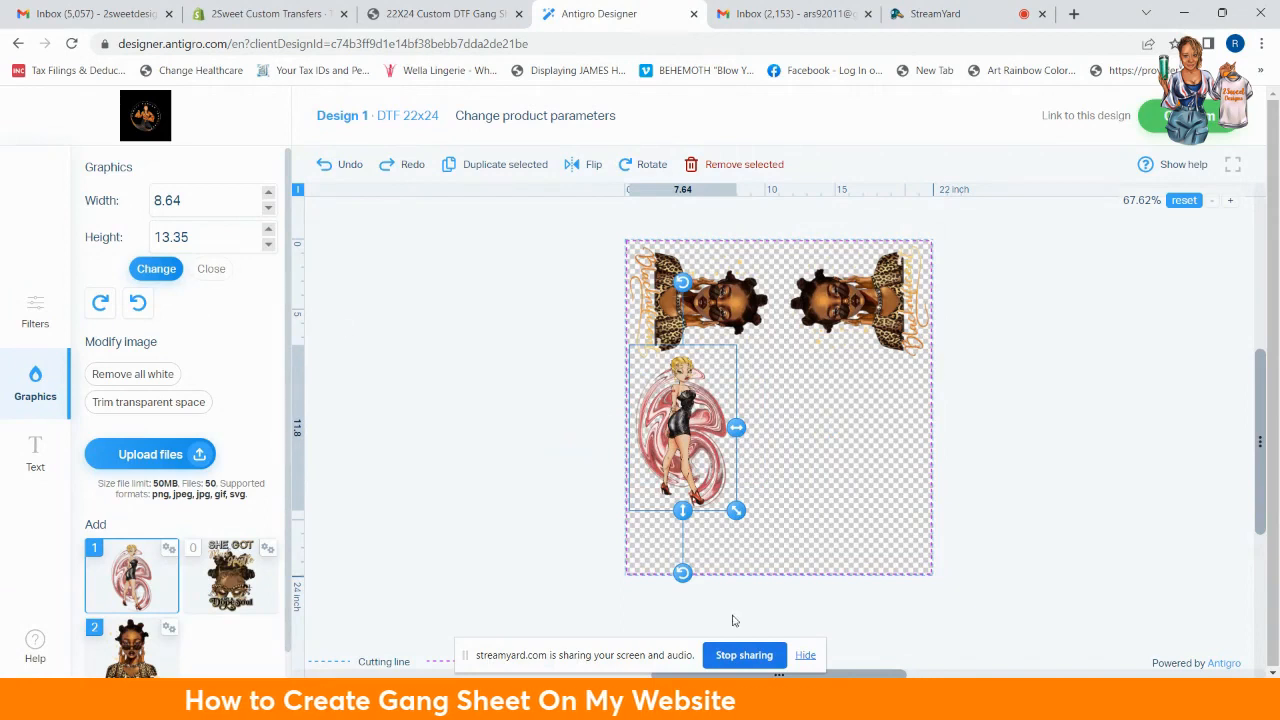
Step: Scale the pin-up to 6.72 × 10.39 inches and duplicate it
left_click_drag(736, 511, 719, 486)
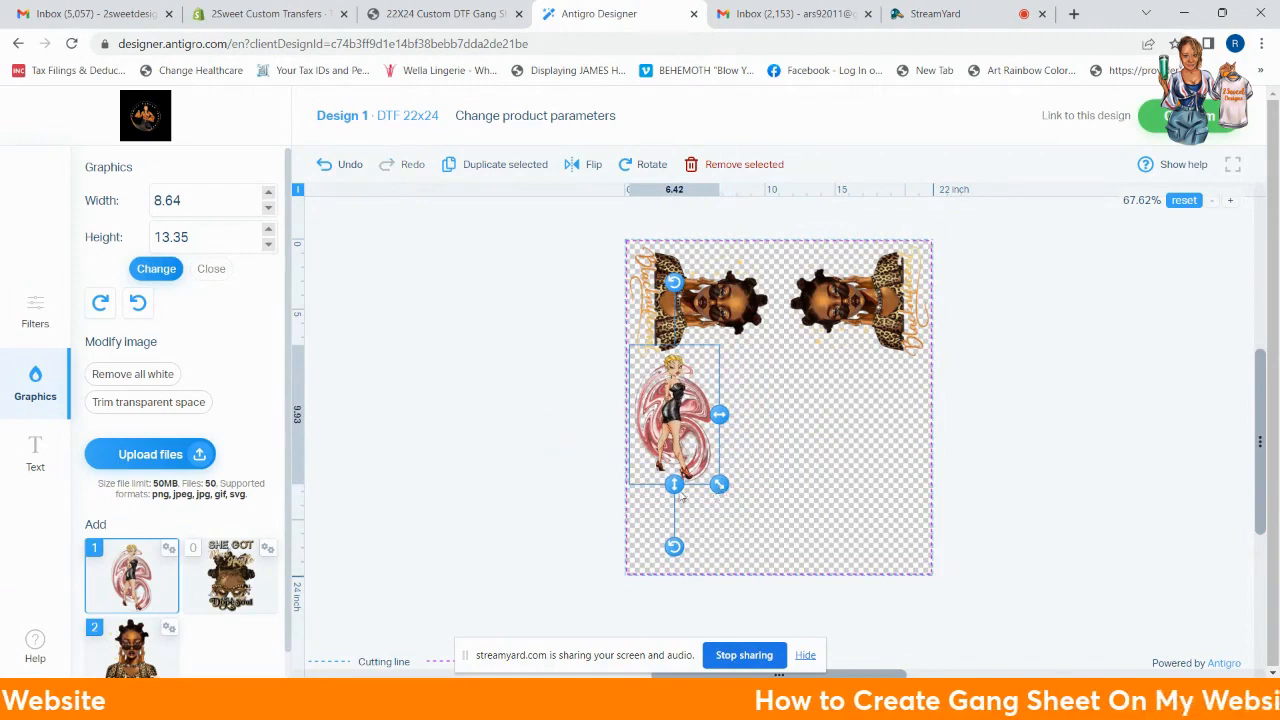
left_click(208, 267)
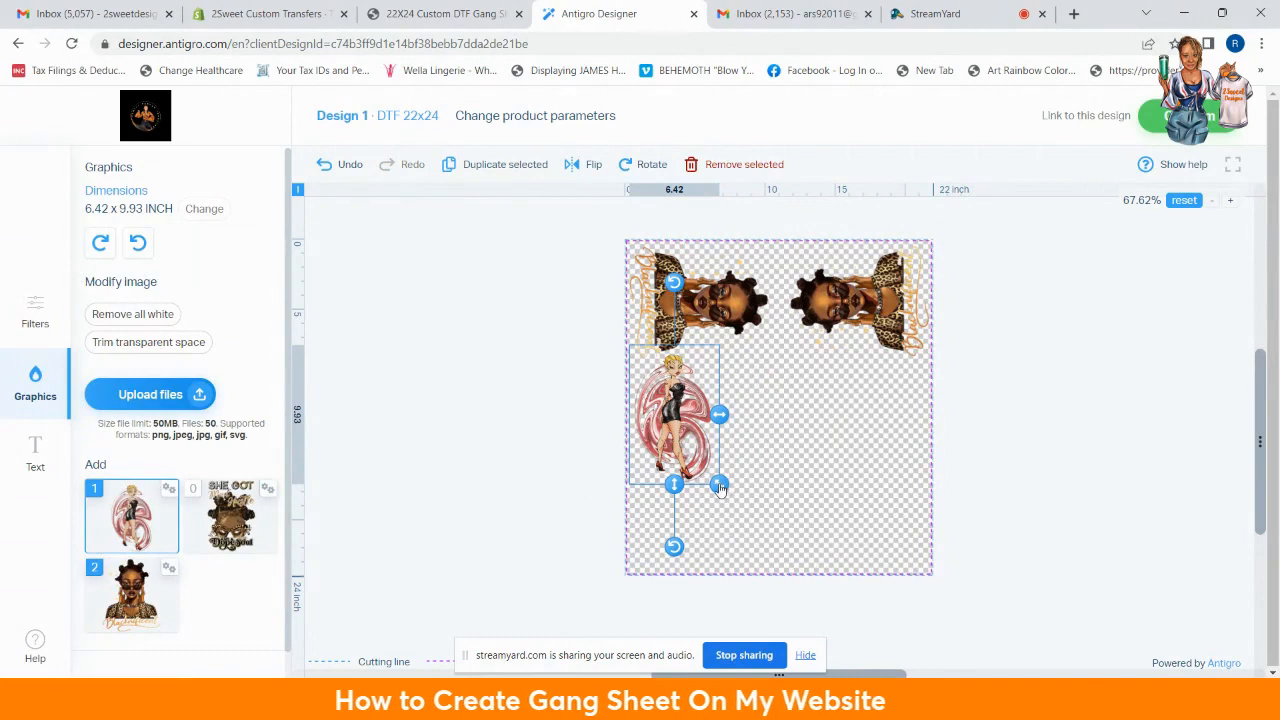
left_click_drag(720, 487, 724, 493)
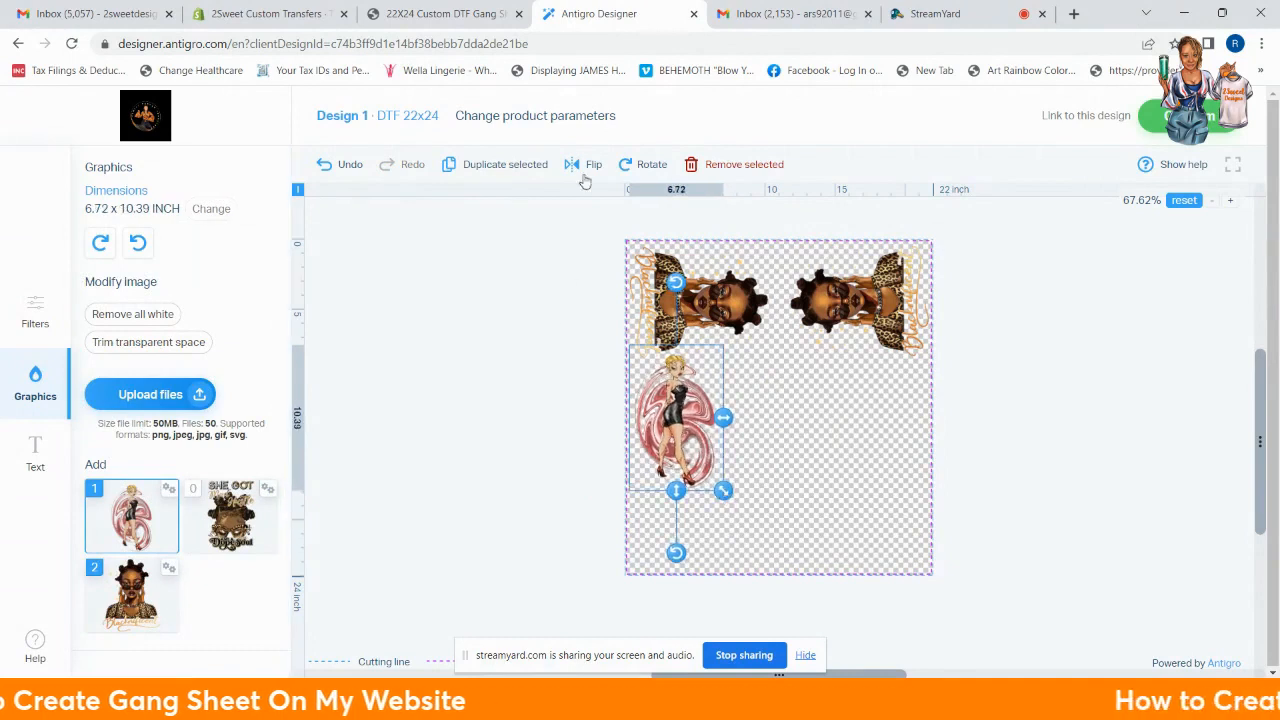
left_click(478, 166)
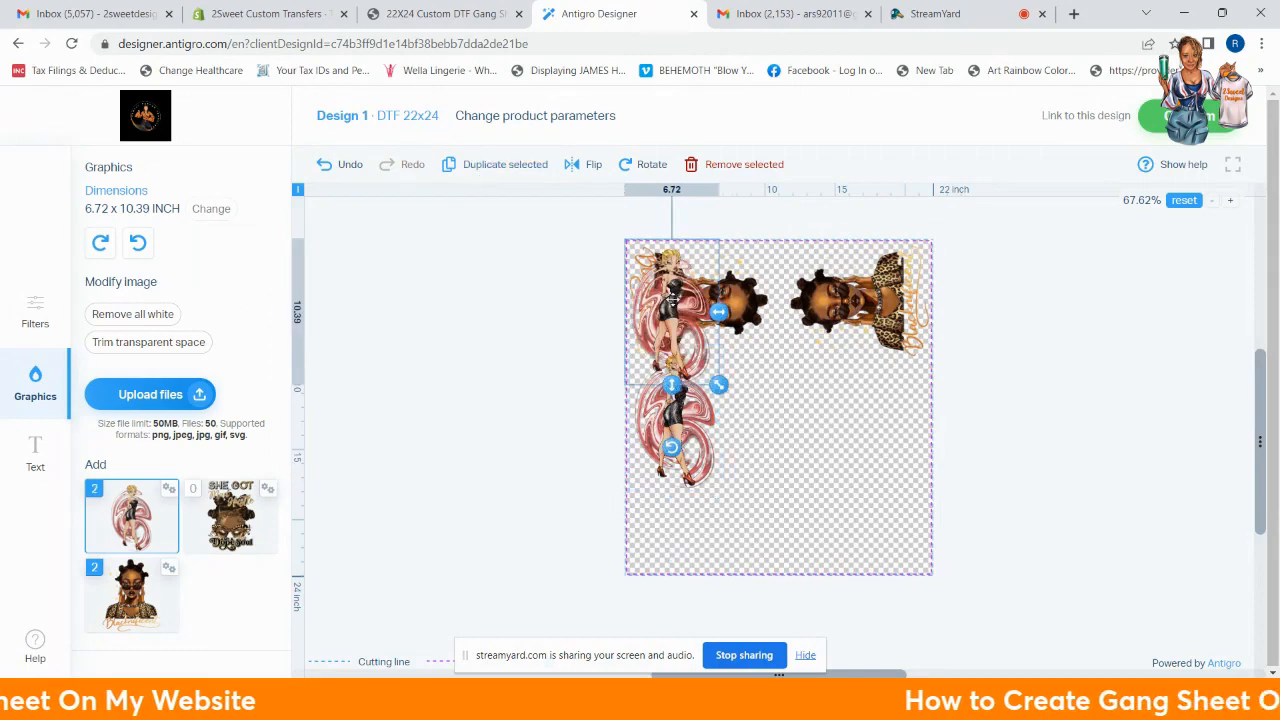
Step: Place two pin-up copies to the right of the original, forming a row of three
left_click_drag(672, 300, 768, 400)
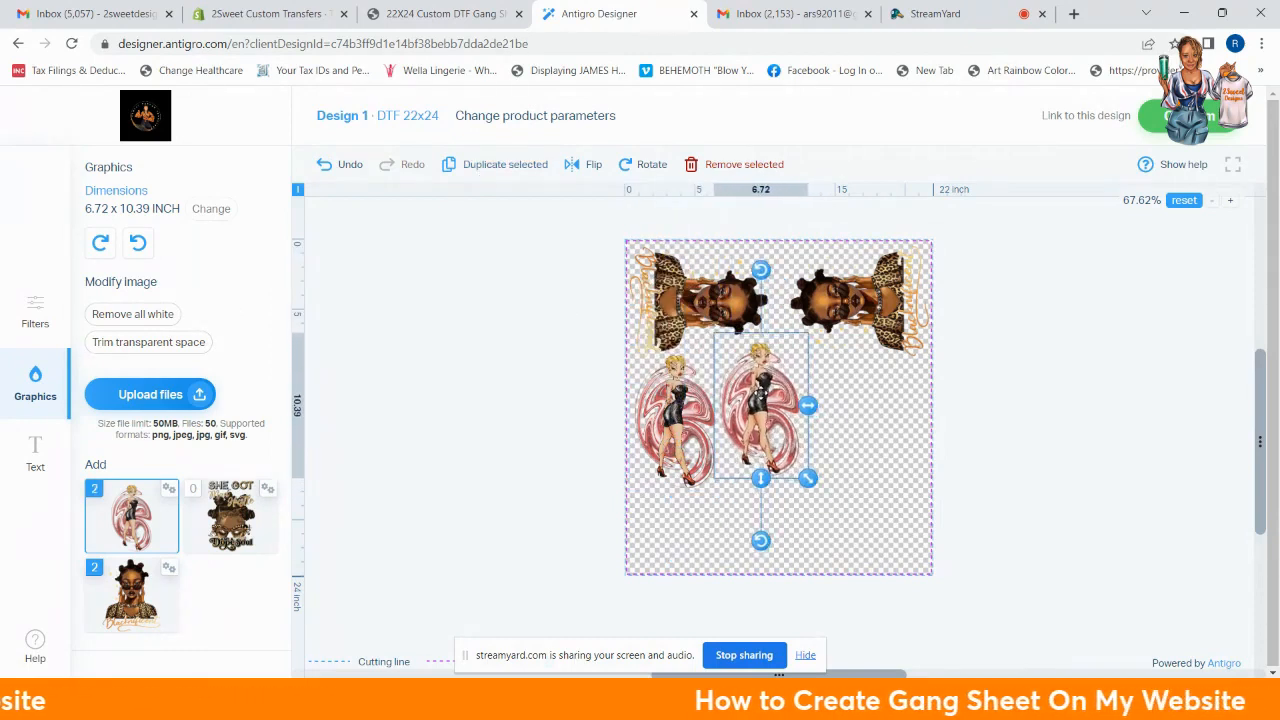
left_click_drag(762, 398, 750, 385)
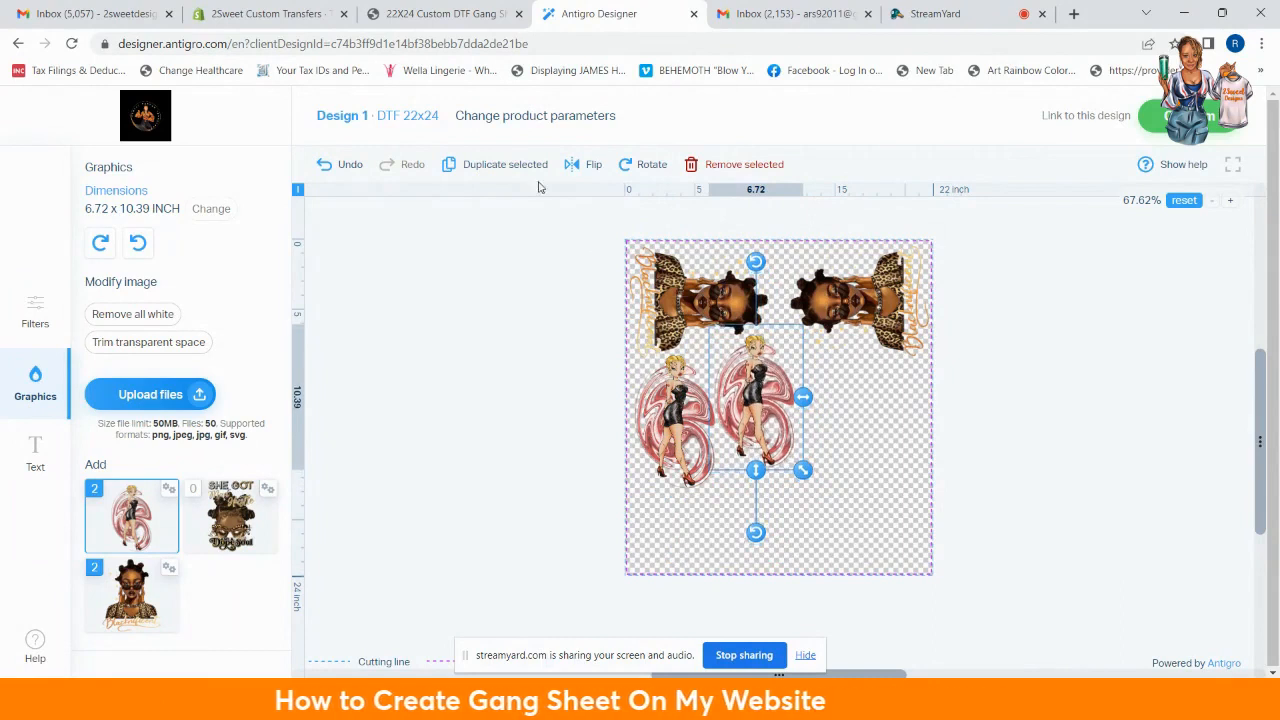
left_click(505, 164)
left_click_drag(676, 302, 843, 401)
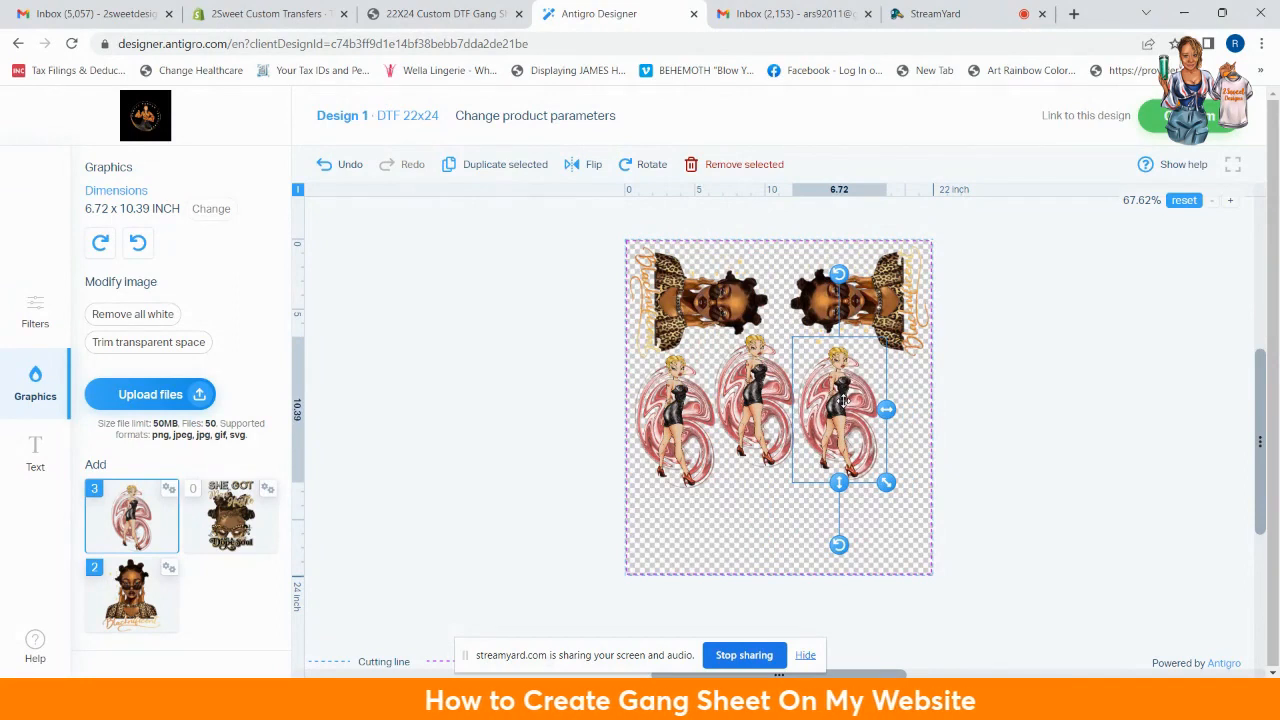
Step: Add a fourth pin-up copy turned on its side near the sheet's bottom-left
left_click(522, 172)
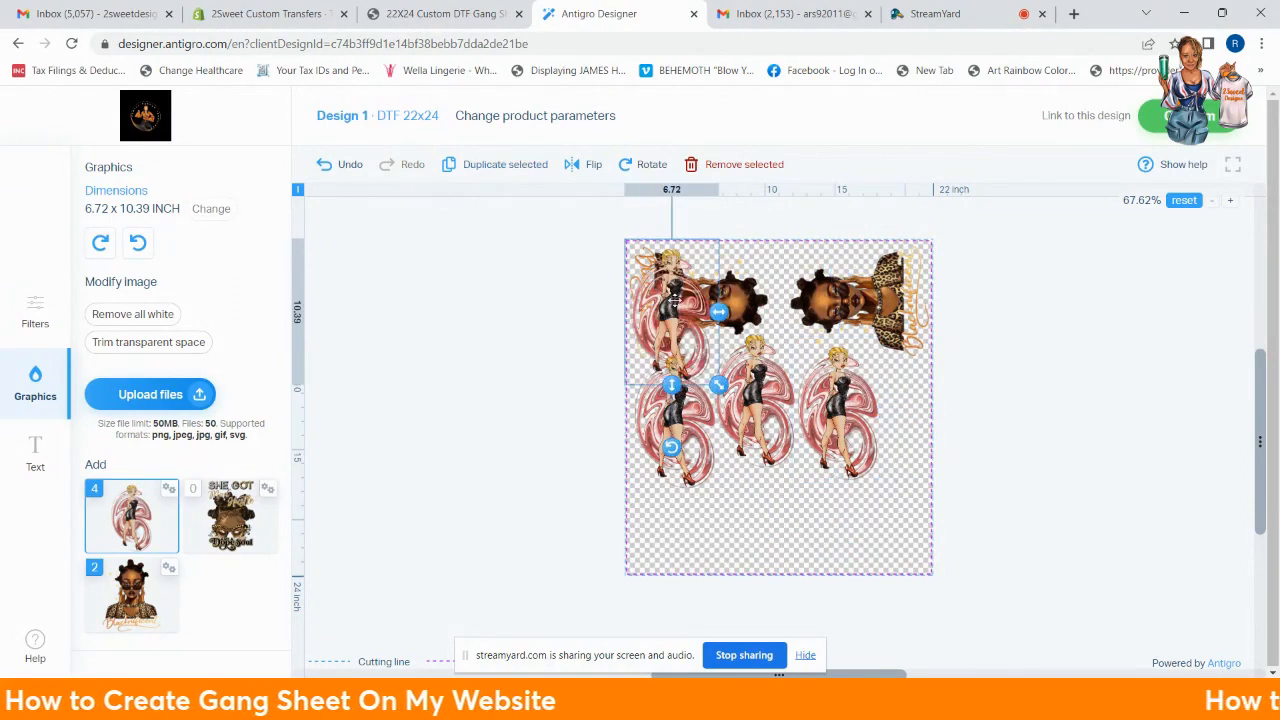
left_click_drag(676, 300, 746, 494)
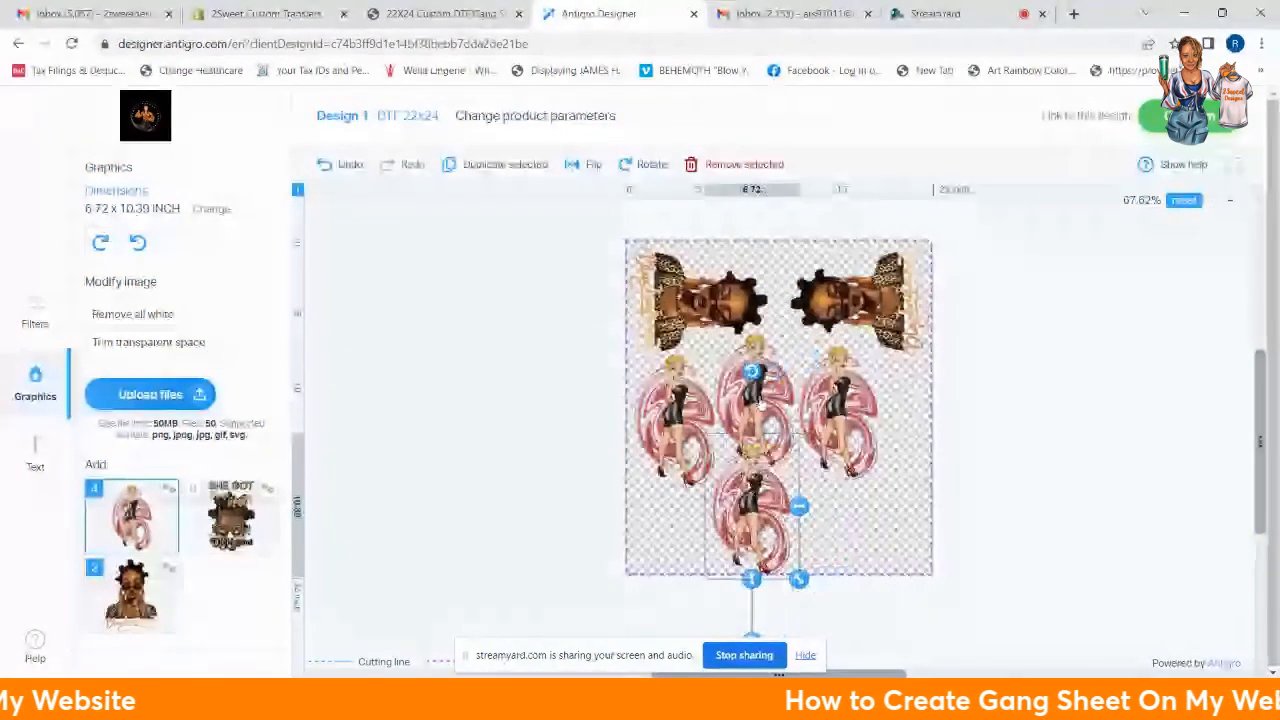
left_click_drag(752, 372, 857, 513)
left_click_drag(780, 499, 737, 515)
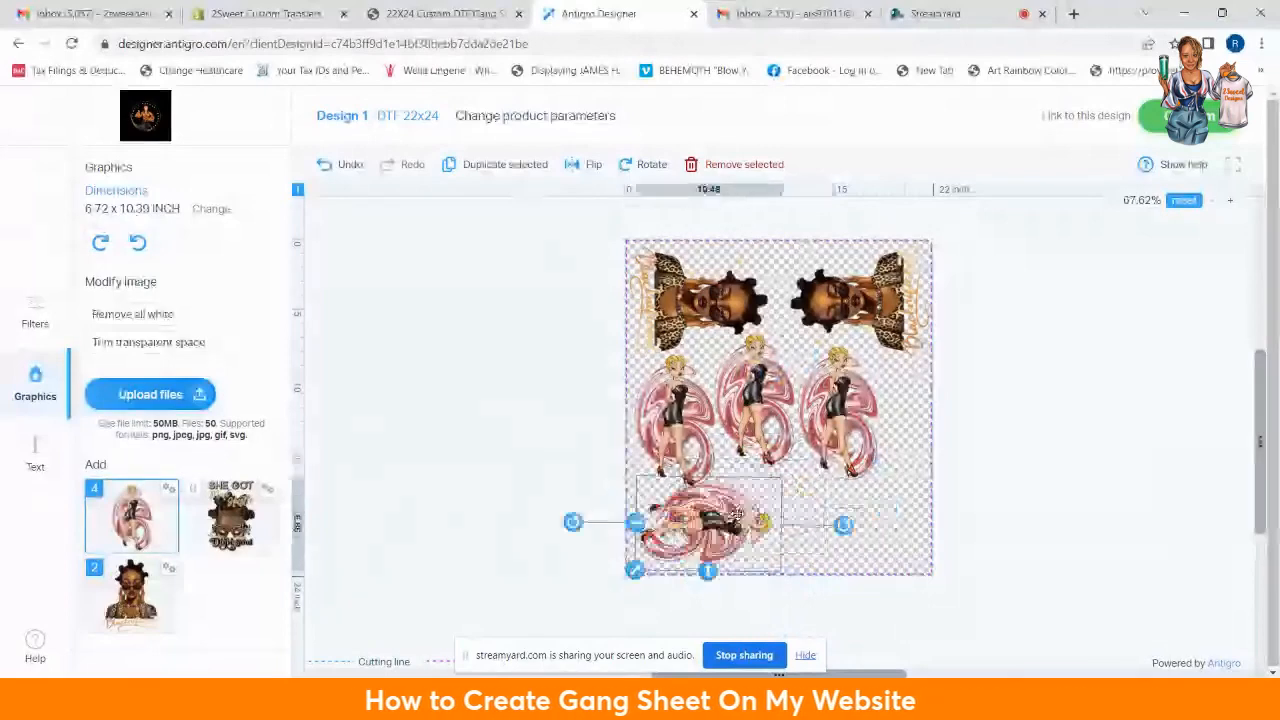
Step: Tilt the left, middle and right pin-ups, nudging the right one up and right
left_click(684, 420)
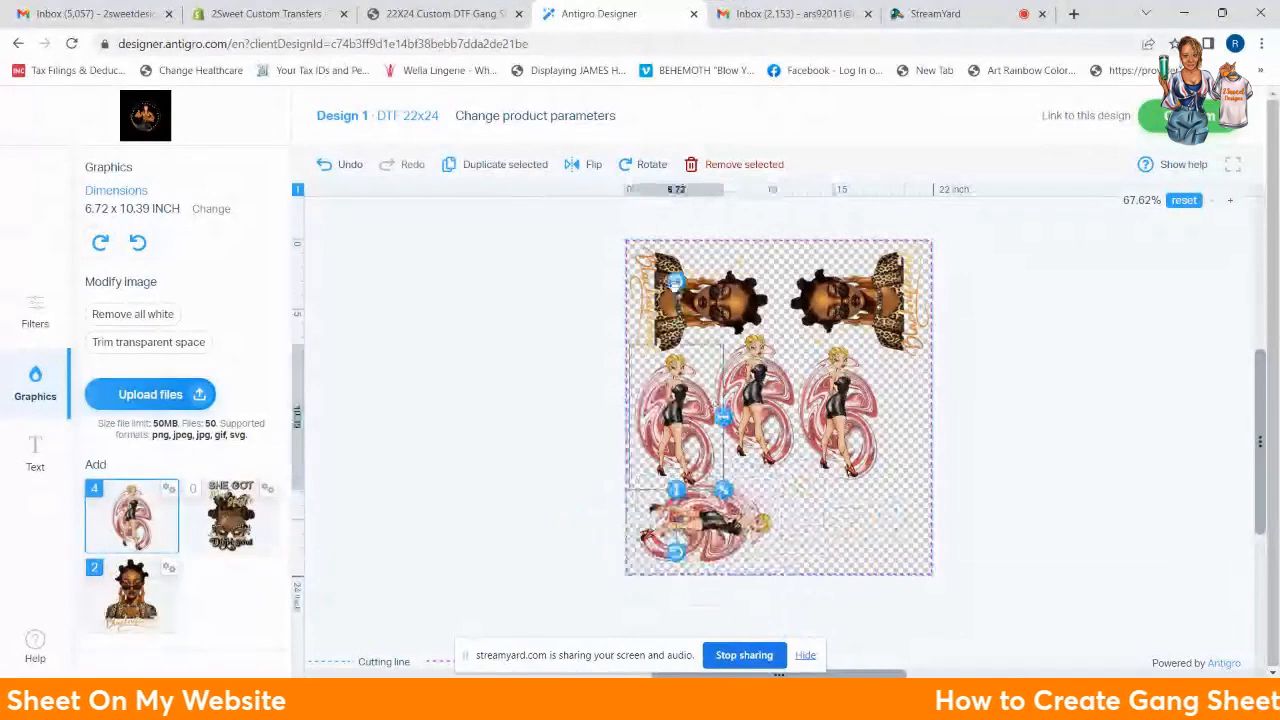
left_click_drag(676, 283, 640, 305)
left_click(785, 418)
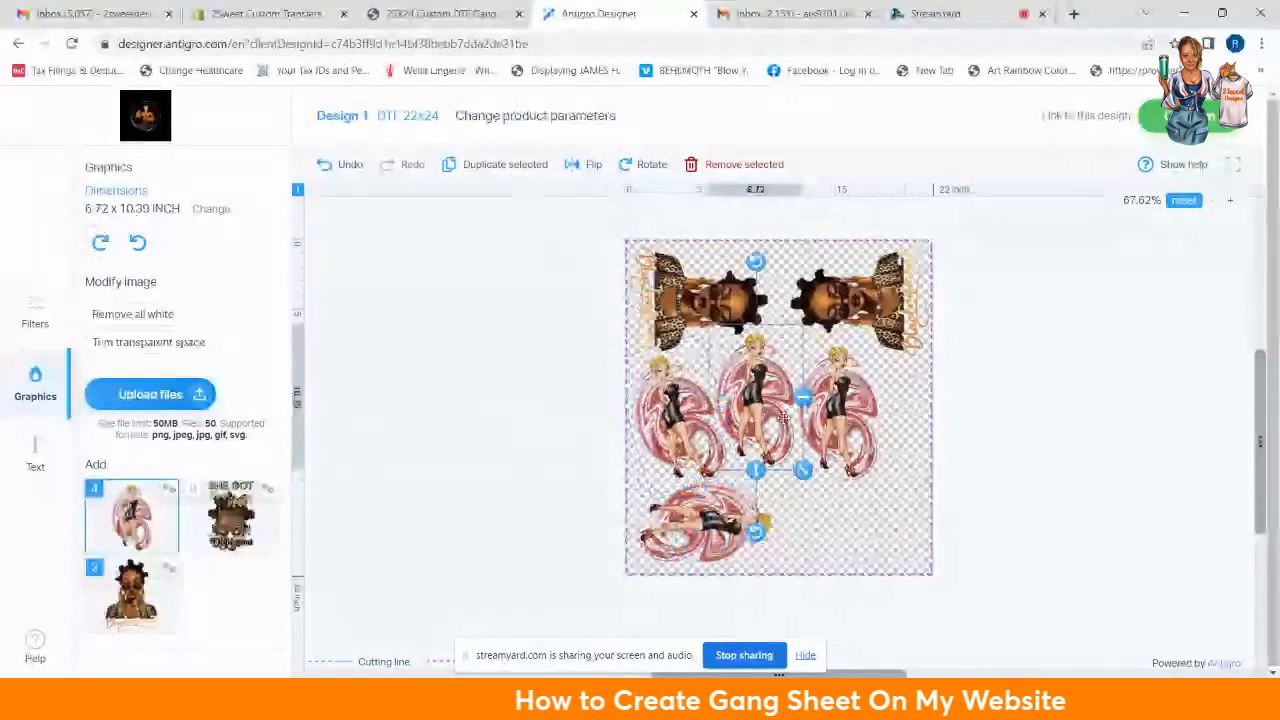
left_click_drag(755, 532, 796, 539)
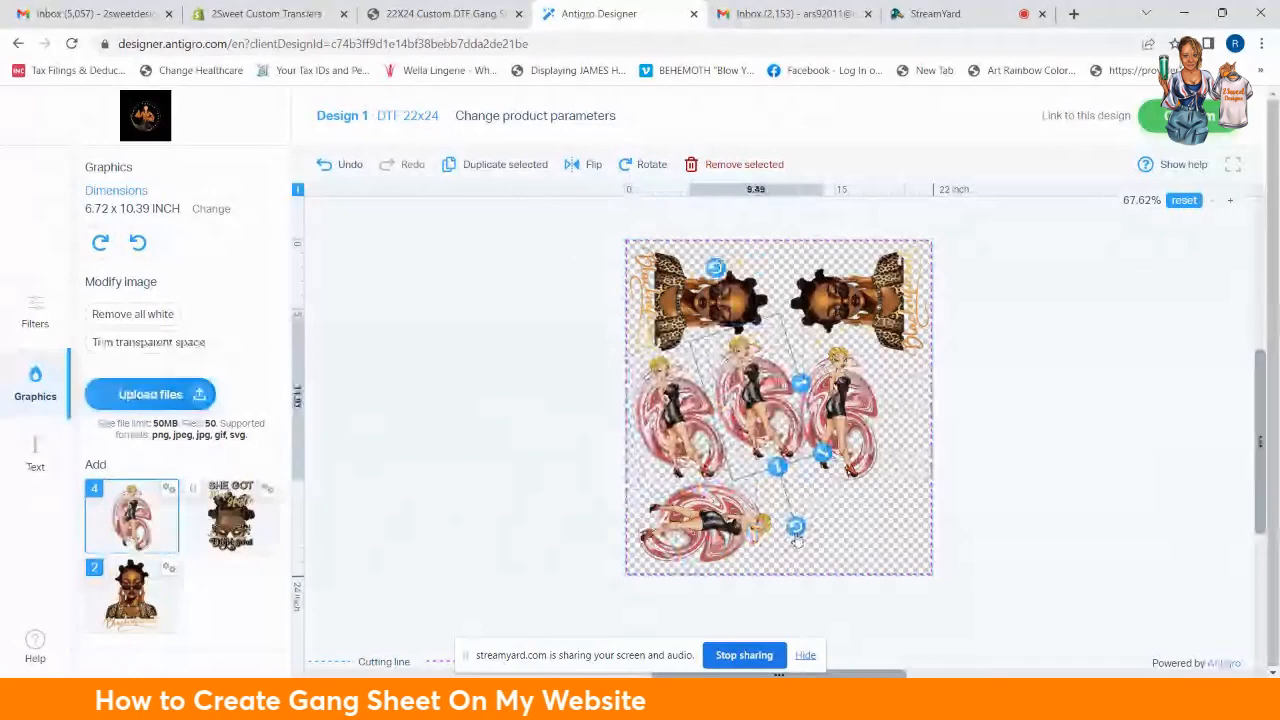
left_click(858, 455)
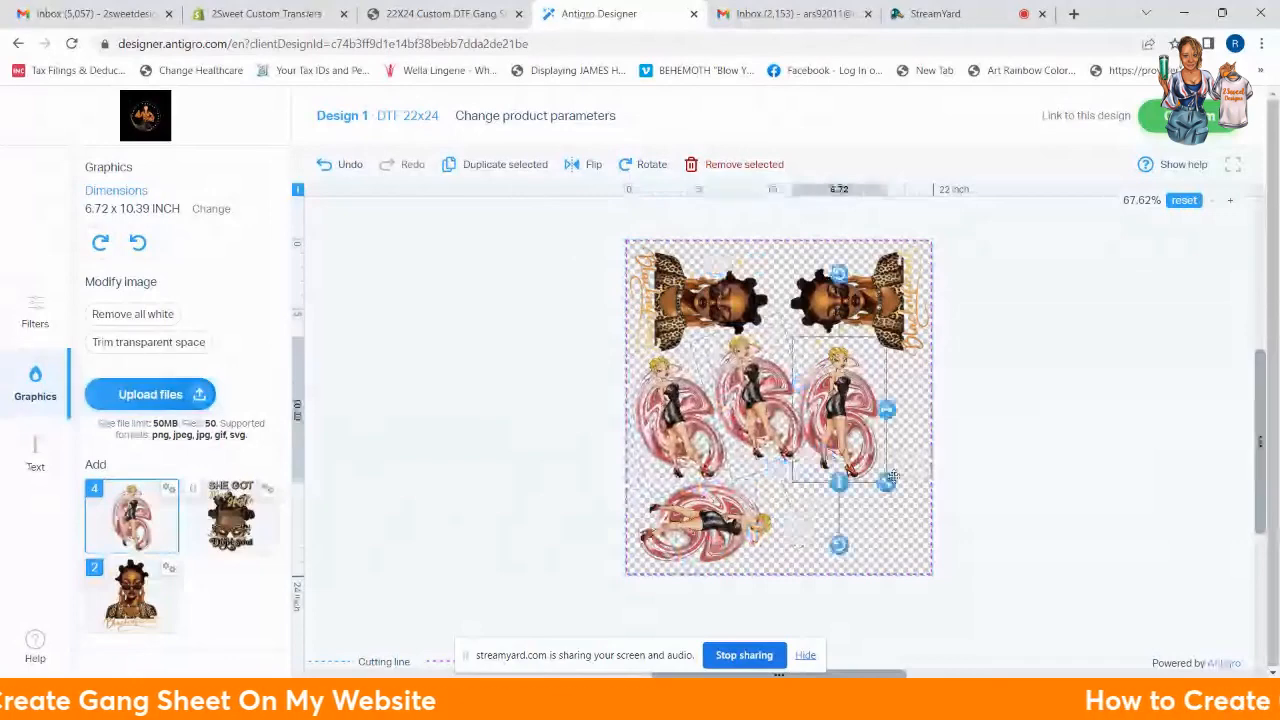
left_click_drag(838, 545, 873, 540)
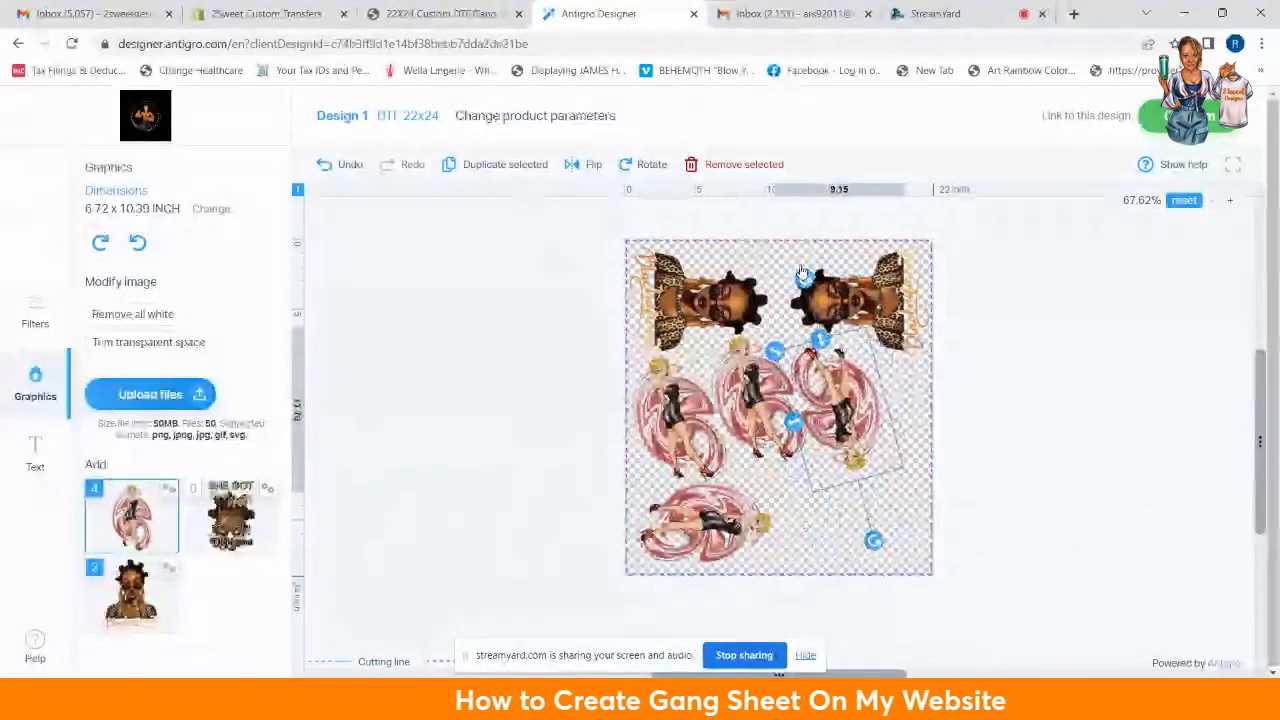
left_click_drag(851, 431, 854, 430)
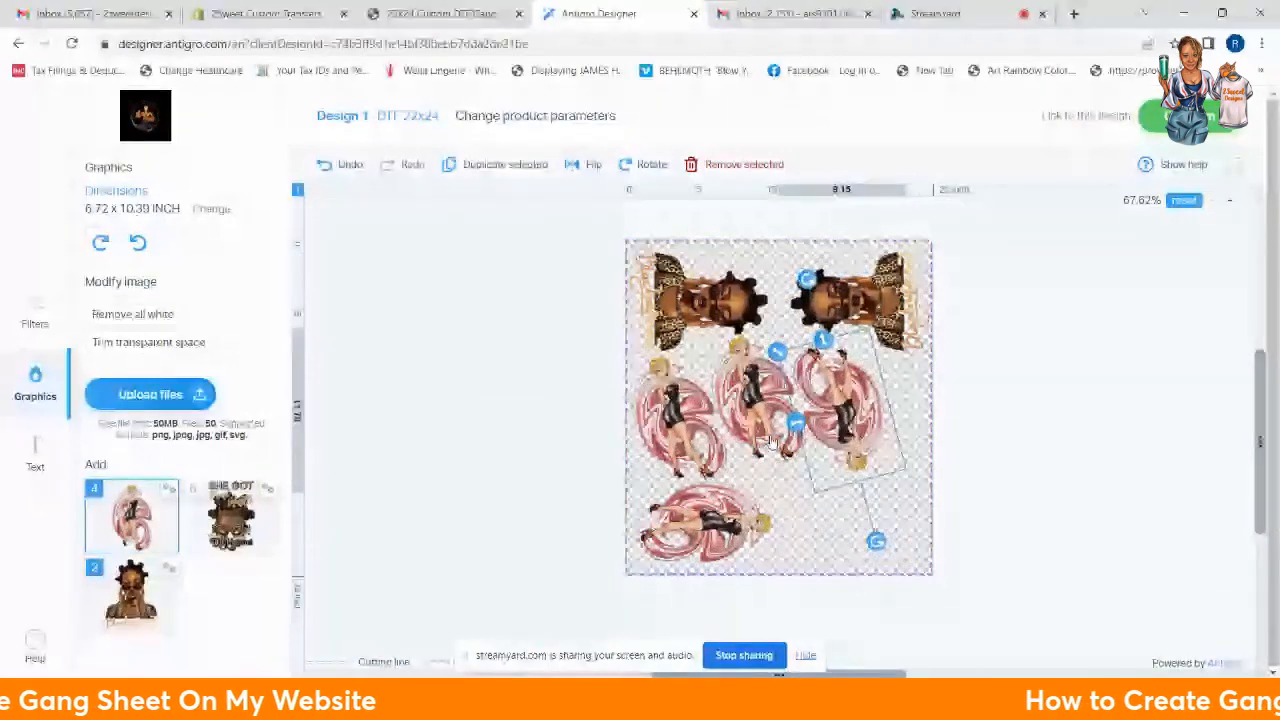
left_click(770, 578)
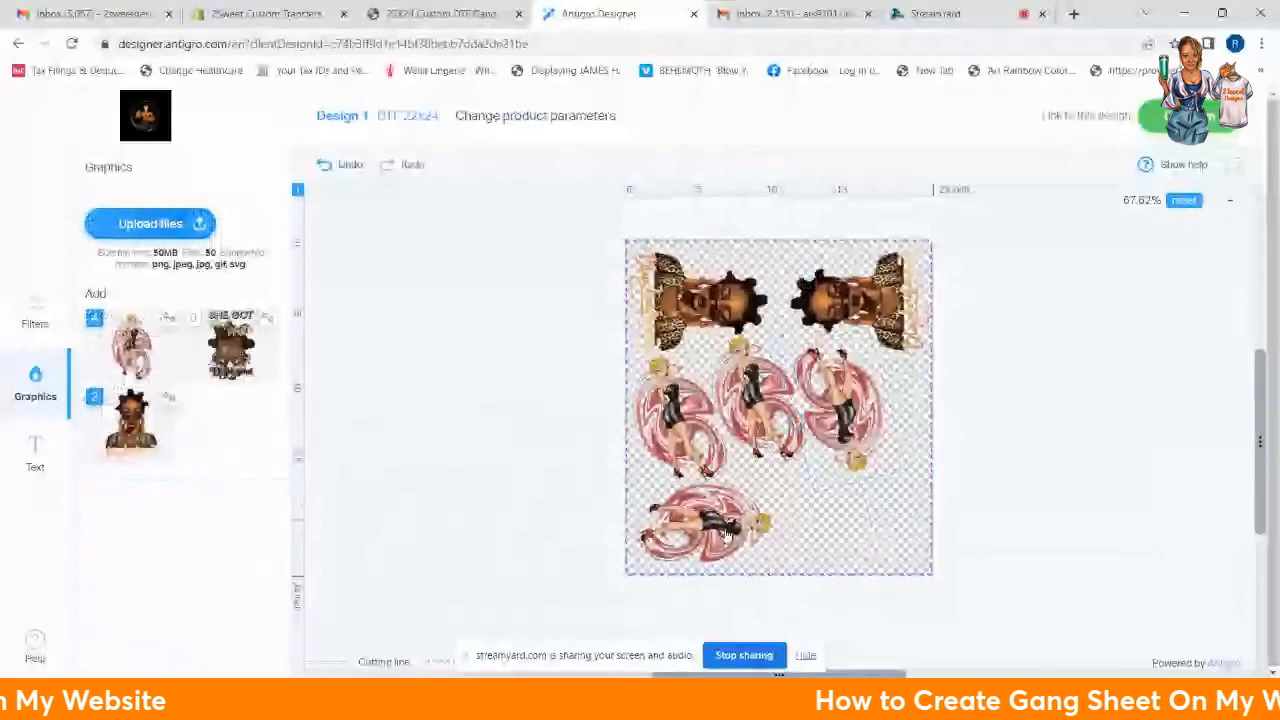
Step: Stretch the bottom pin-up slightly and stand the right pin-up upright near the sheet's right edge
left_click(727, 535)
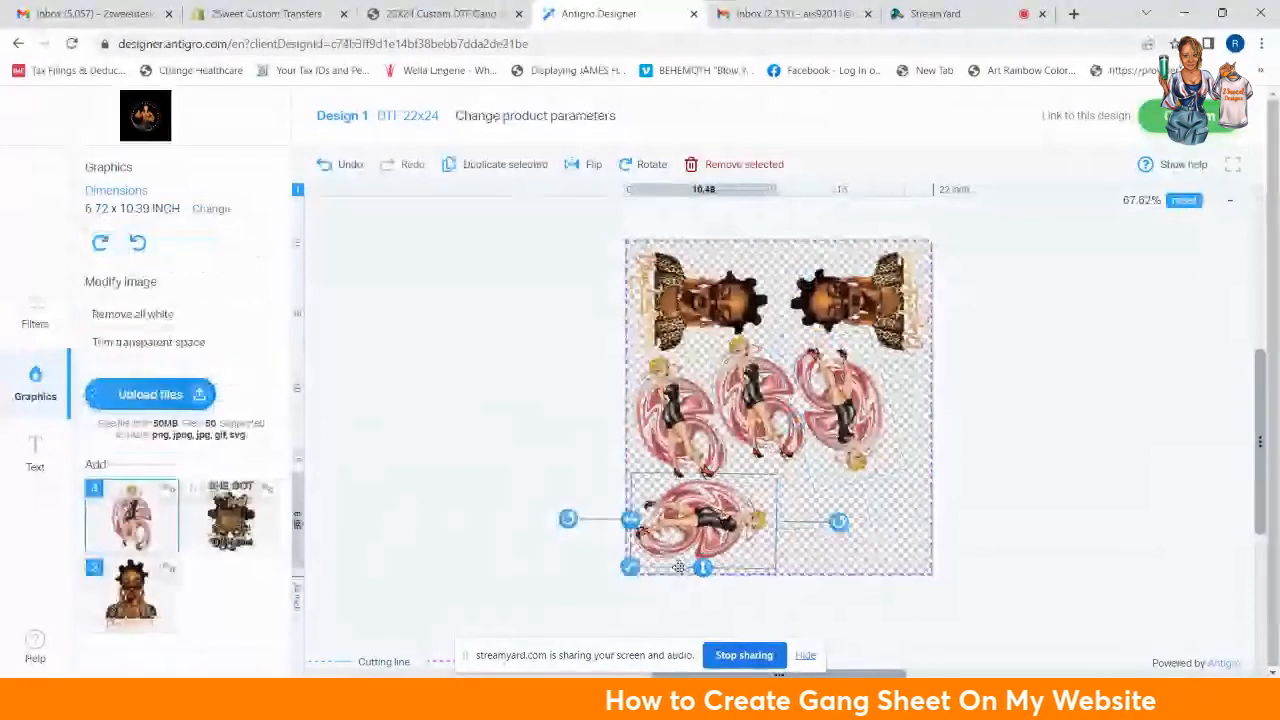
left_click_drag(704, 569, 704, 575)
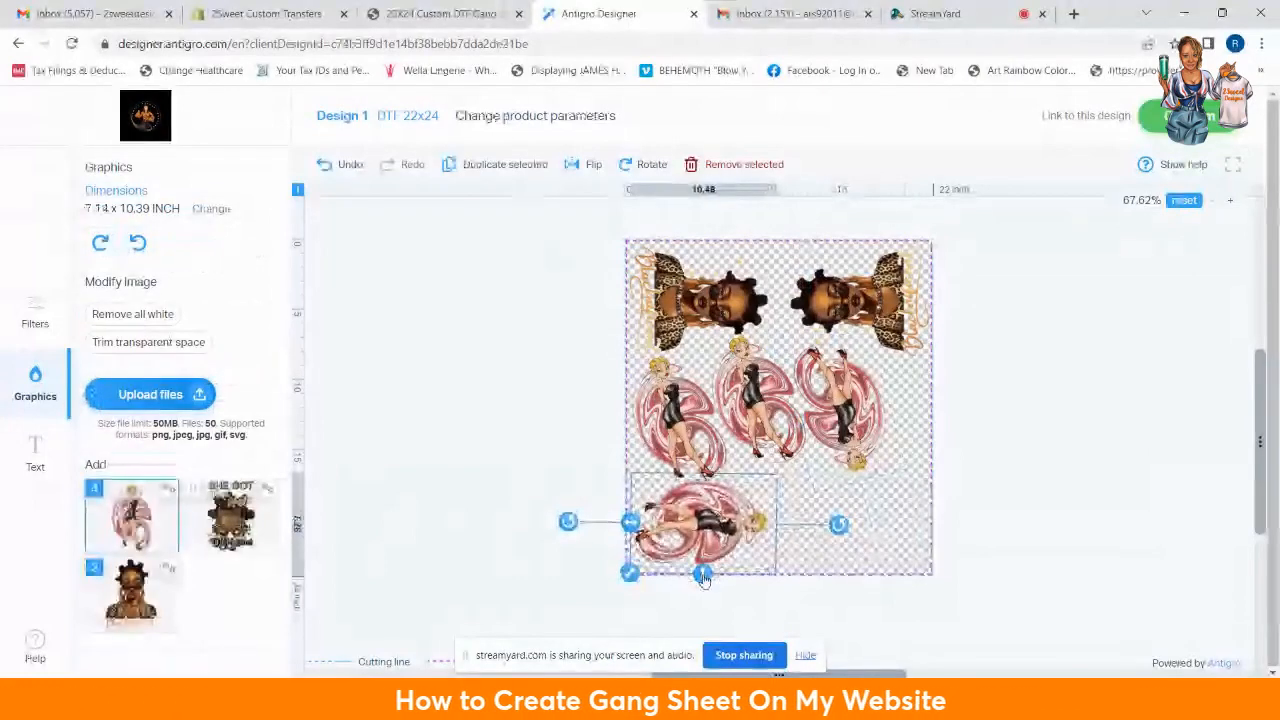
left_click(876, 416)
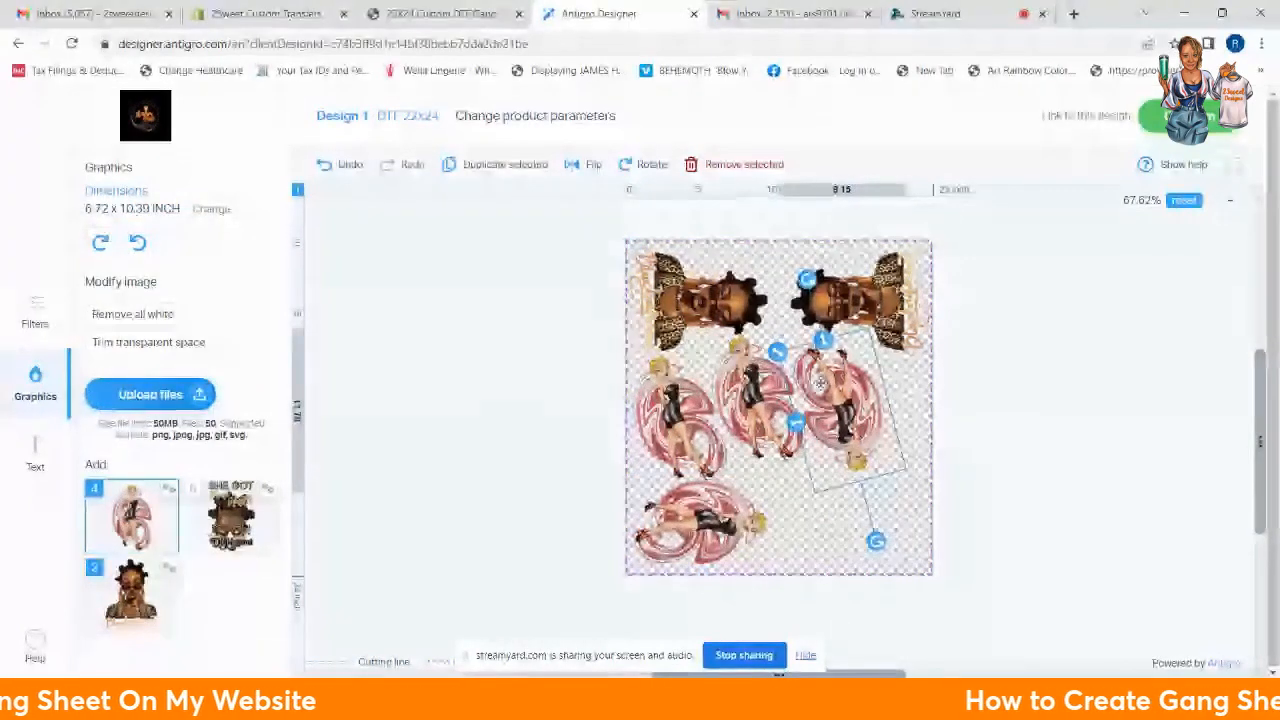
left_click_drag(820, 384, 852, 402)
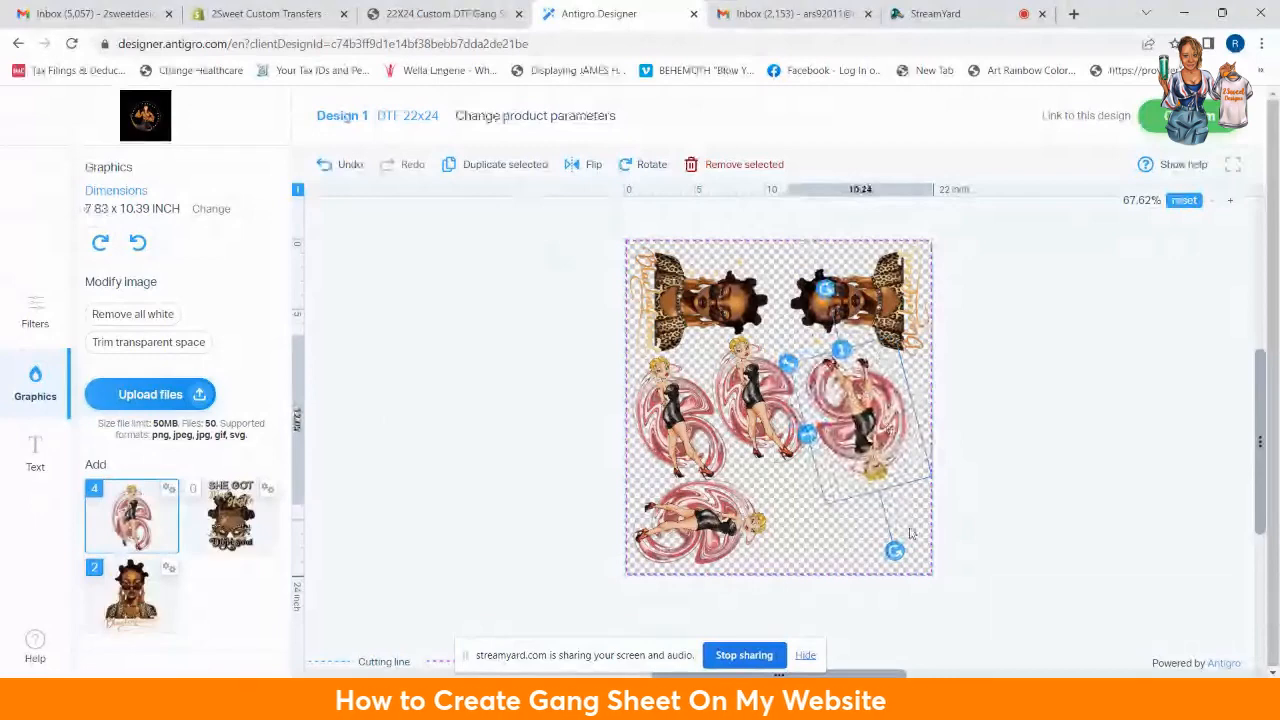
left_click_drag(894, 550, 857, 318)
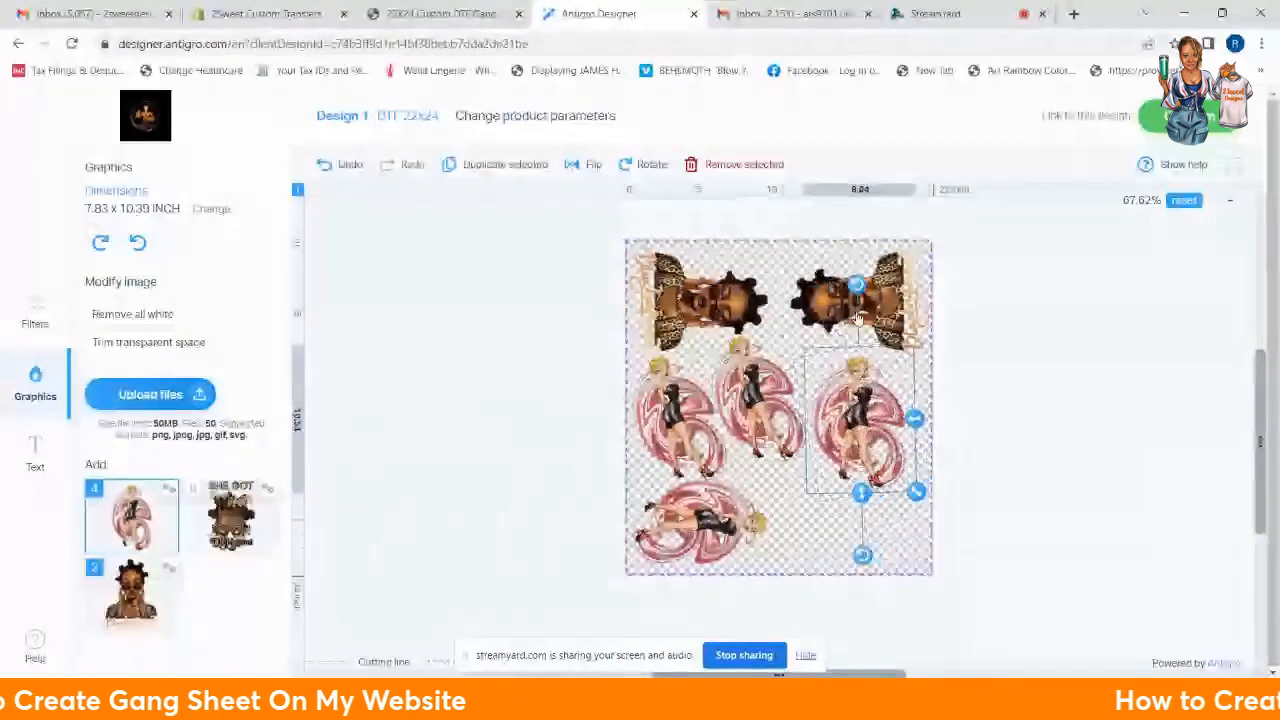
left_click_drag(882, 425, 899, 417)
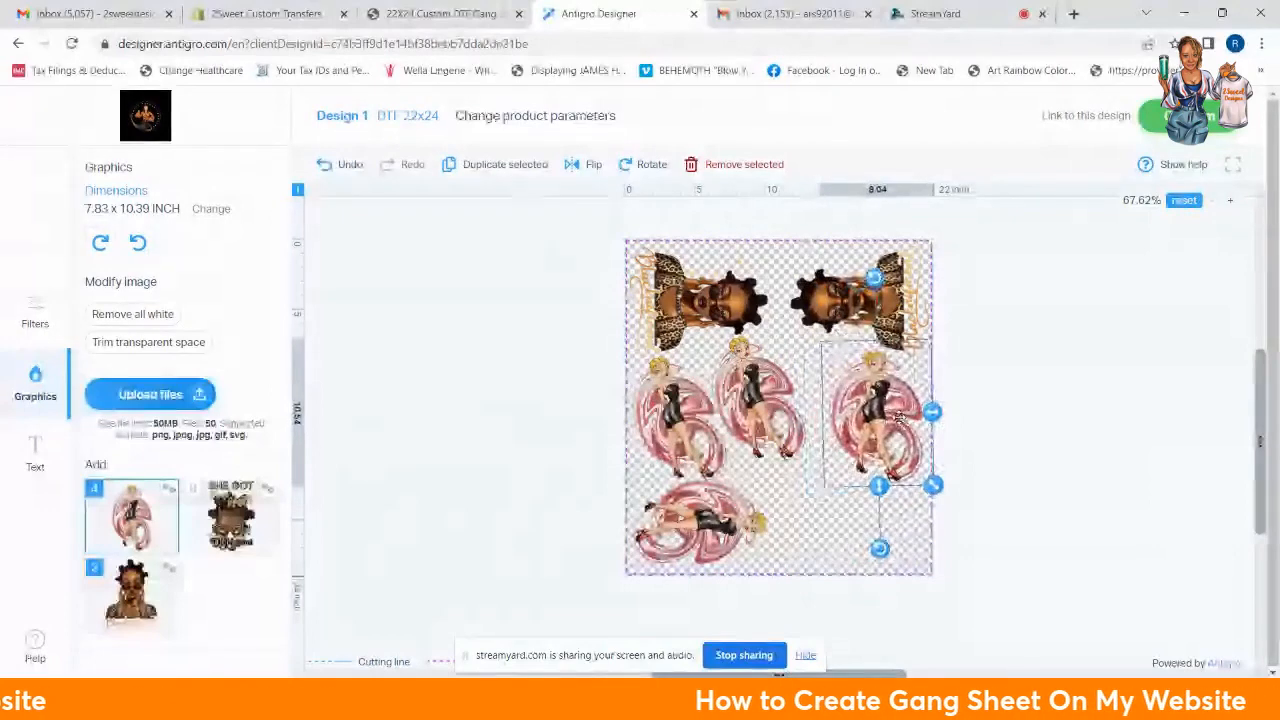
Step: Turn the middle pin-up upside down and widen it to 7.08 inches
left_click(763, 393)
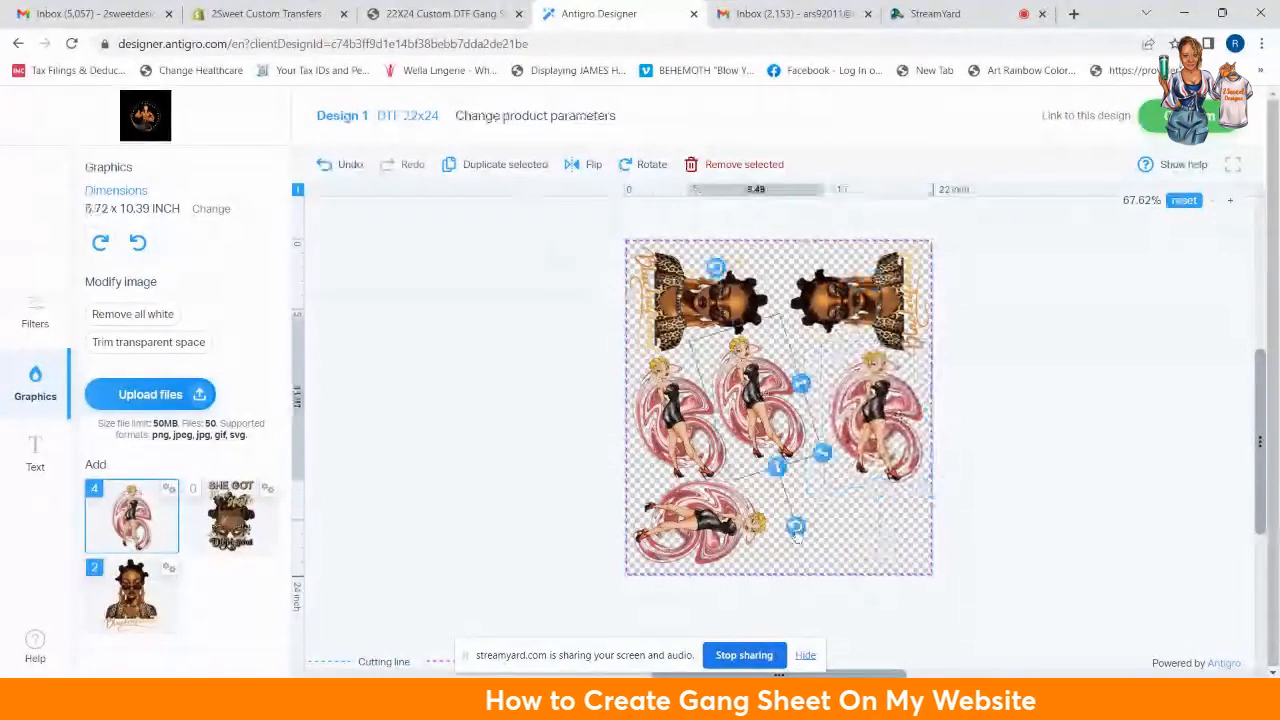
left_click_drag(796, 536, 757, 531)
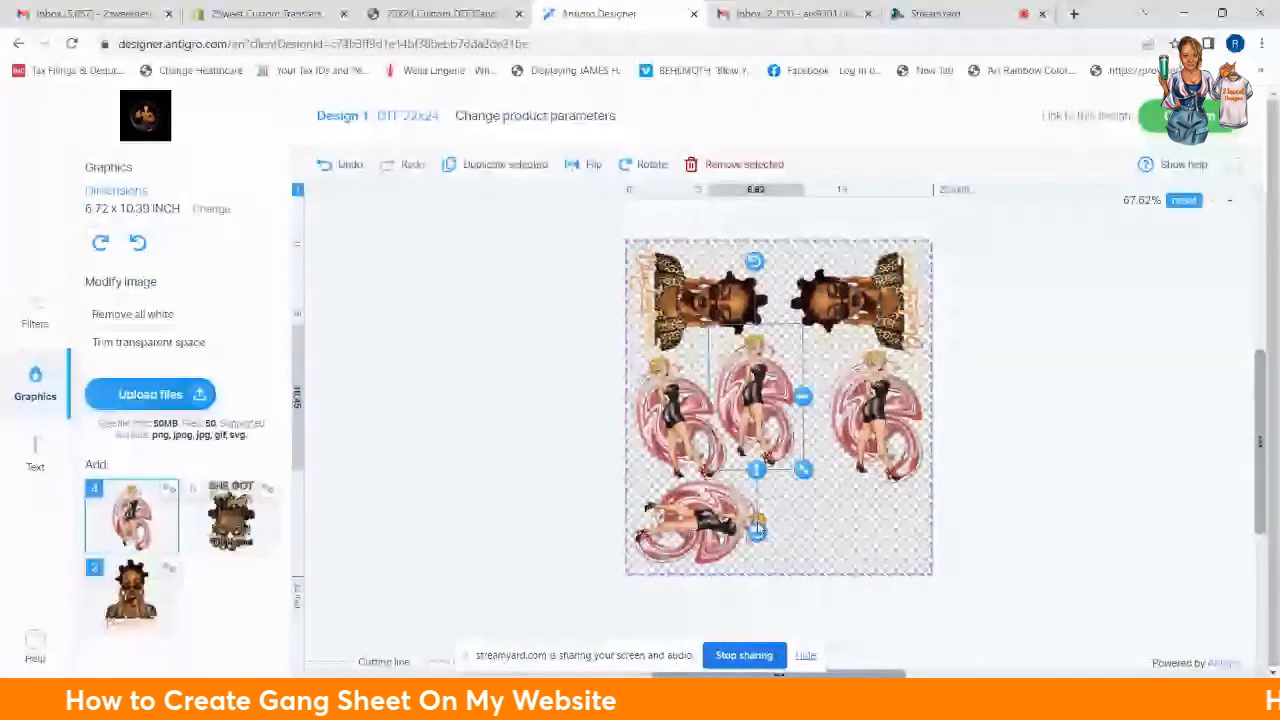
left_click_drag(769, 395, 800, 405)
left_click_drag(787, 541, 792, 221)
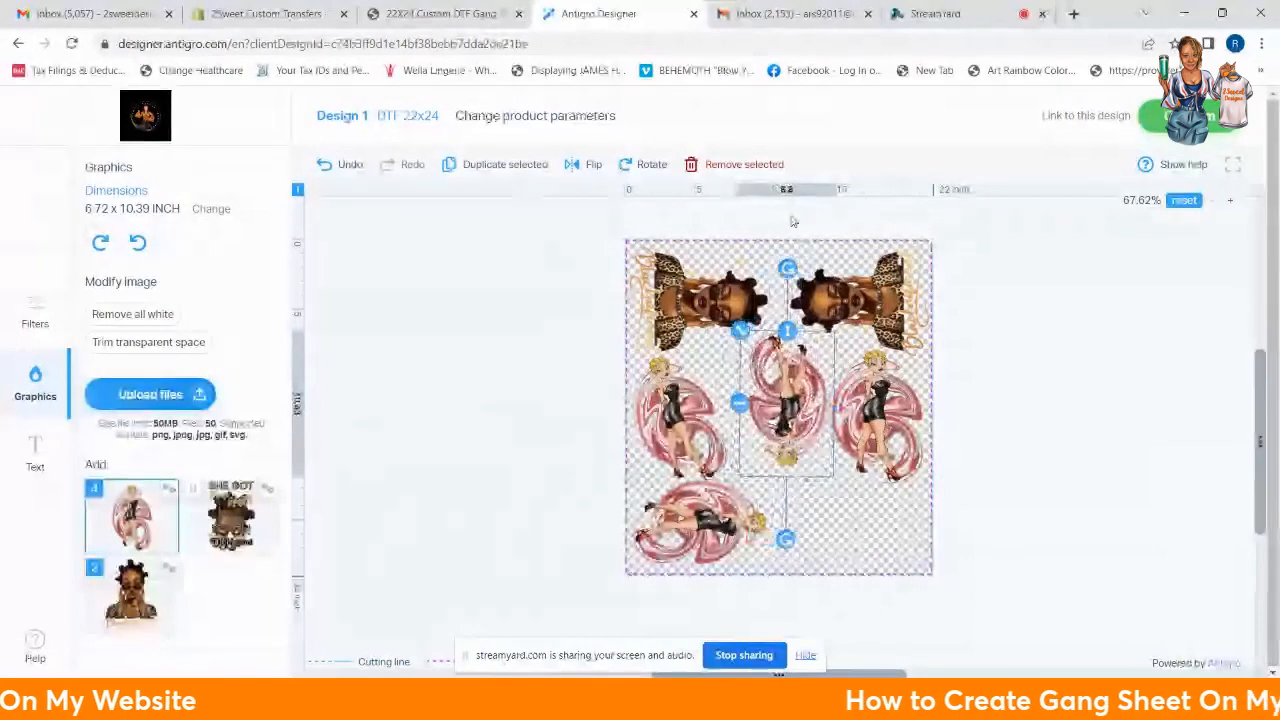
left_click_drag(739, 403, 734, 405)
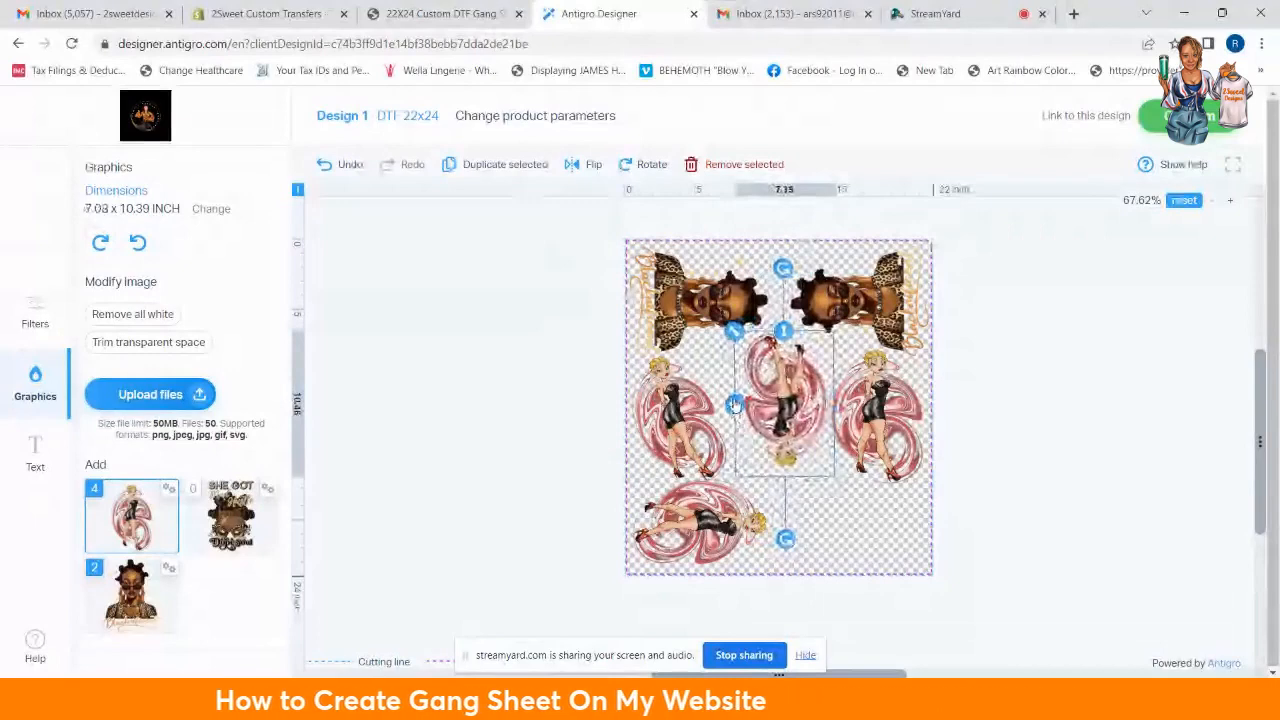
left_click_drag(734, 404, 733, 404)
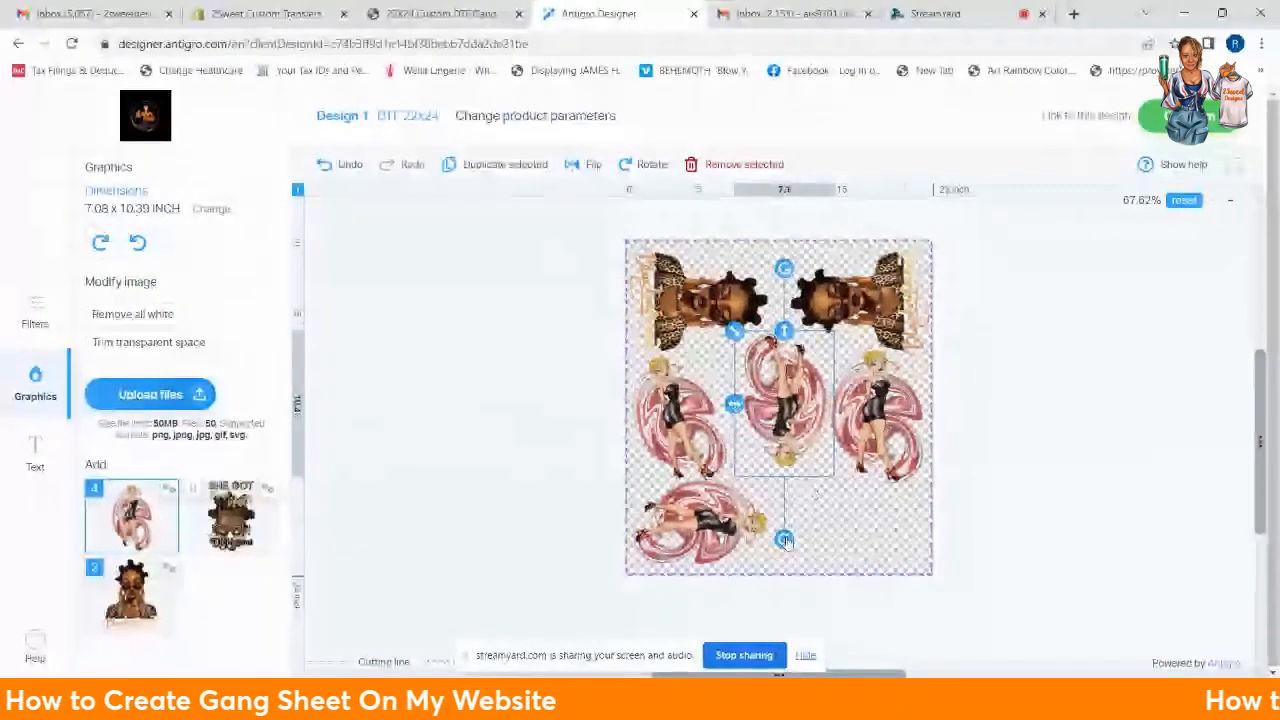
left_click_drag(785, 540, 782, 538)
Step: Rotate the left pin-up upright, widen it to 7.85 inches, and nudge it into place
left_click(688, 440)
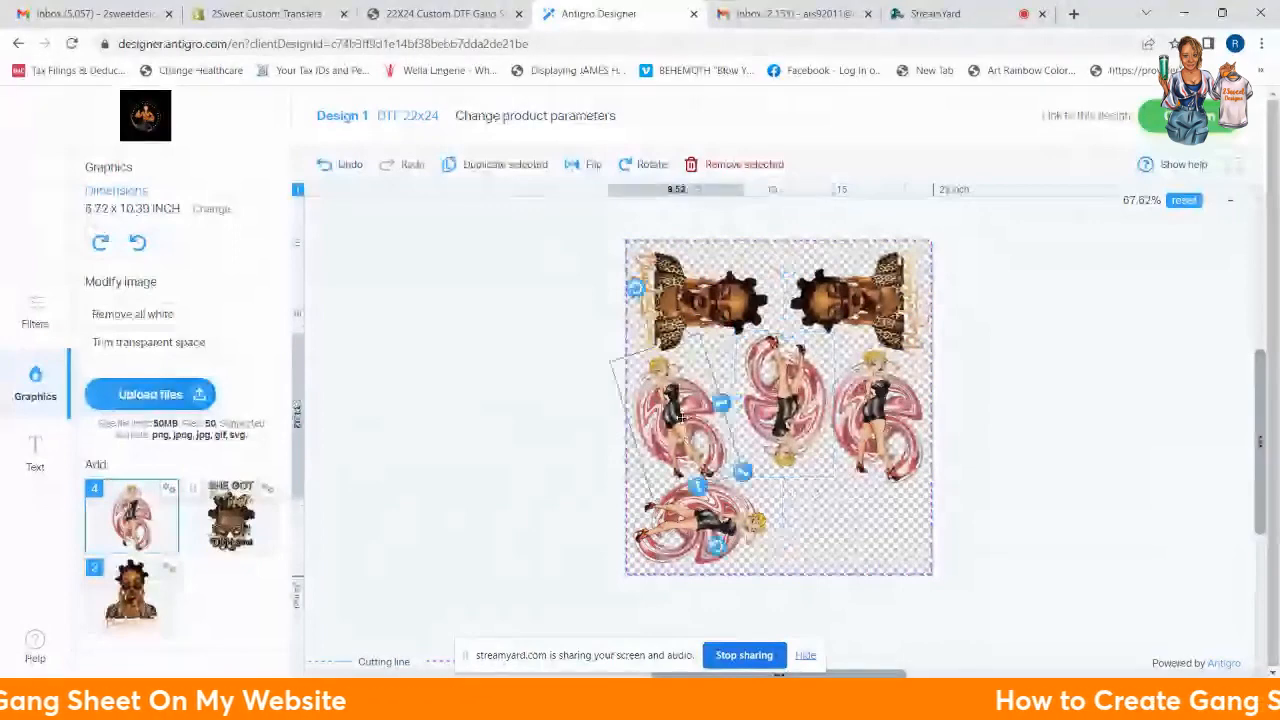
left_click(634, 285)
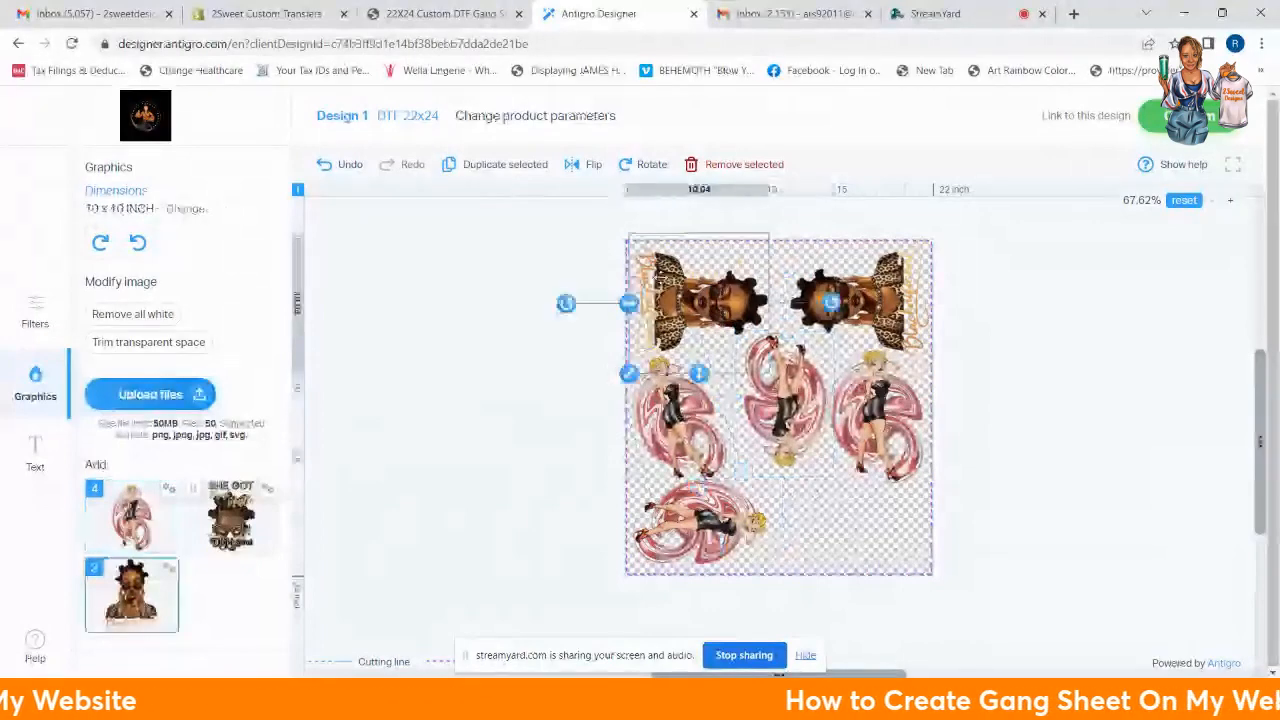
left_click(1007, 398)
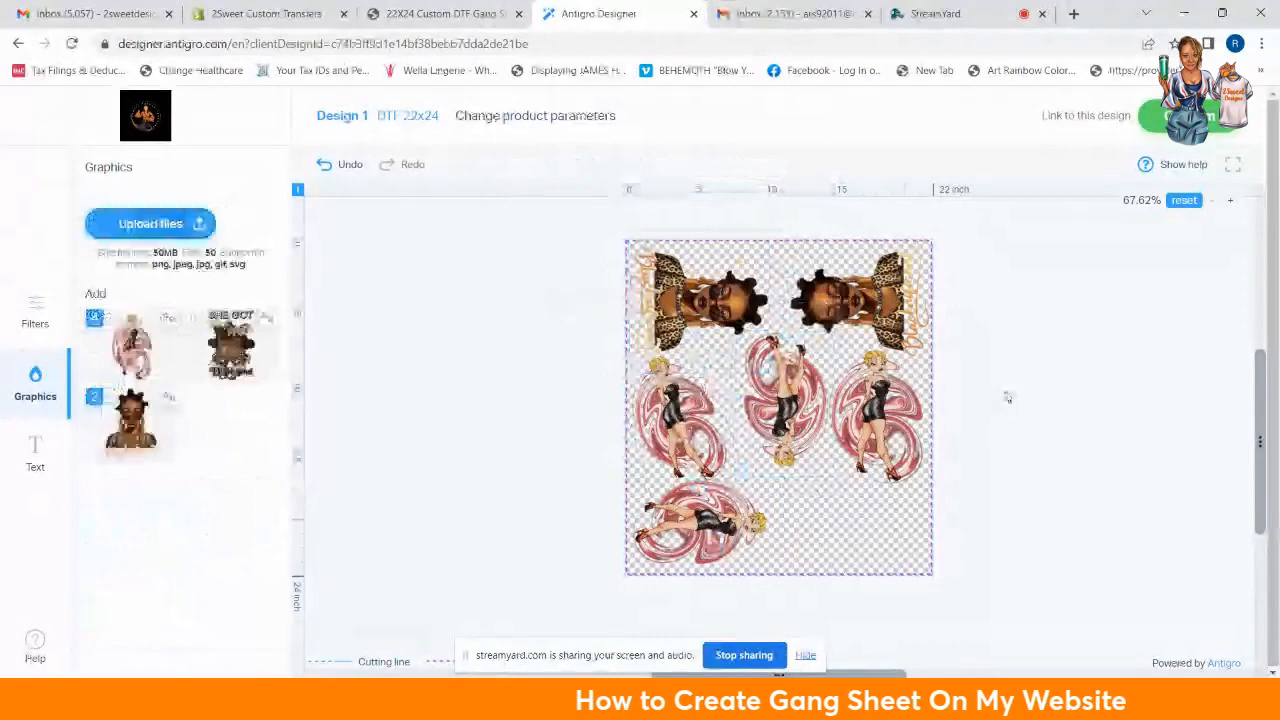
left_click(664, 381)
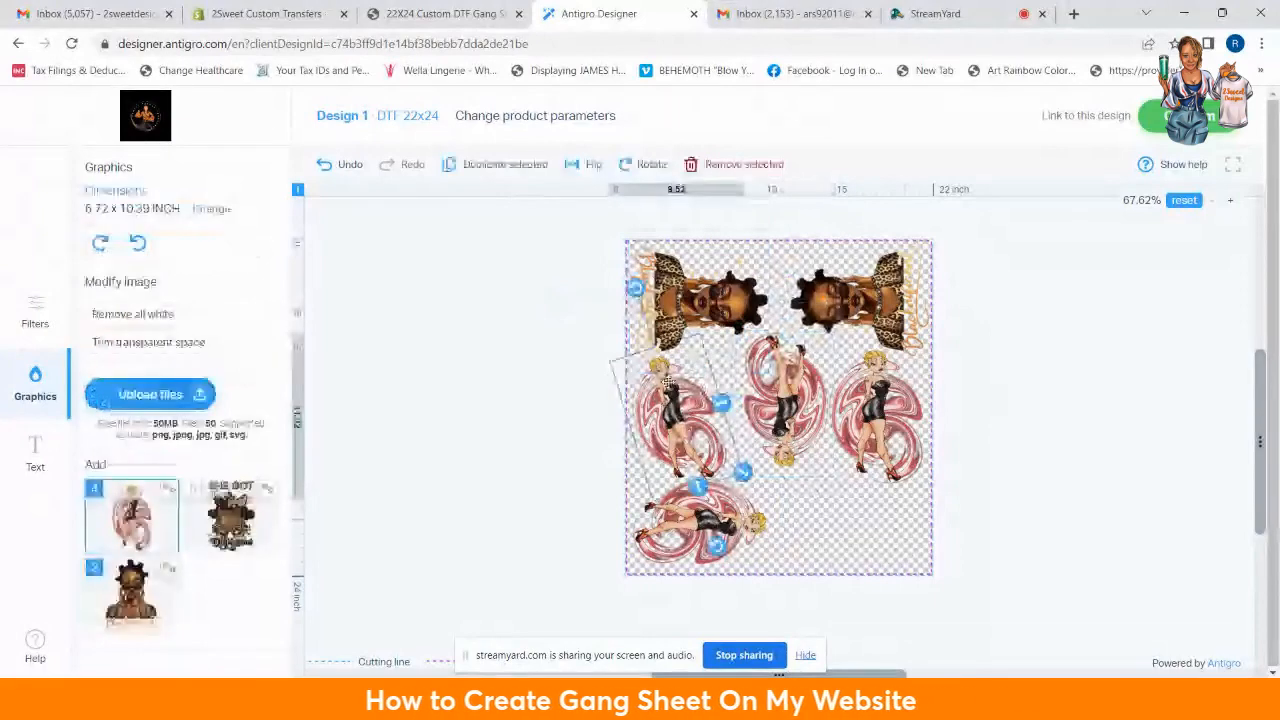
left_click(640, 296)
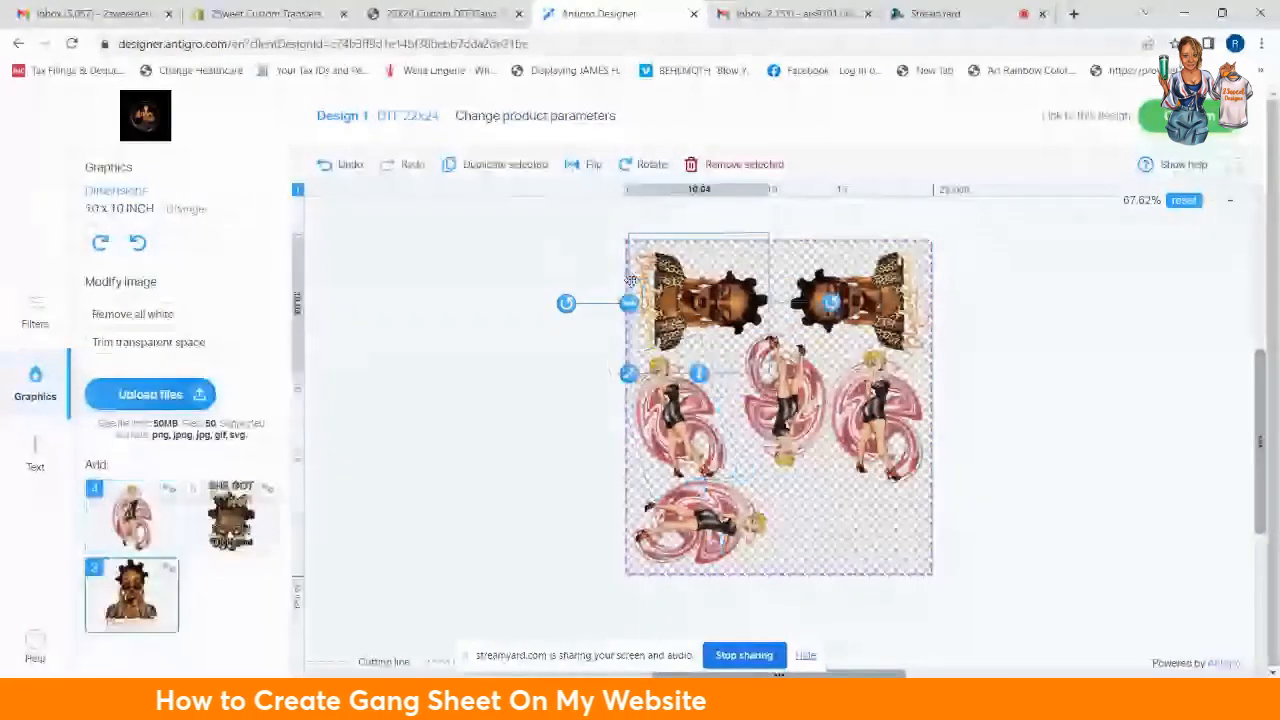
left_click(1035, 454)
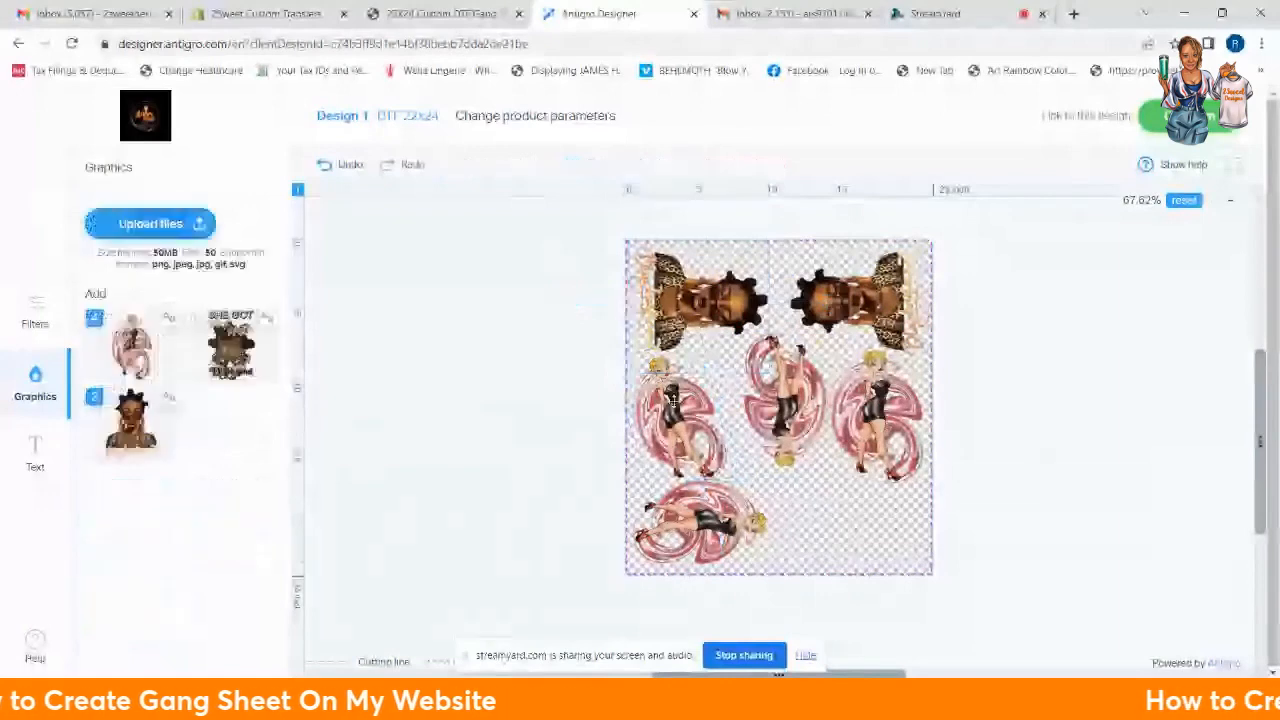
left_click(673, 400)
left_click_drag(725, 553, 679, 545)
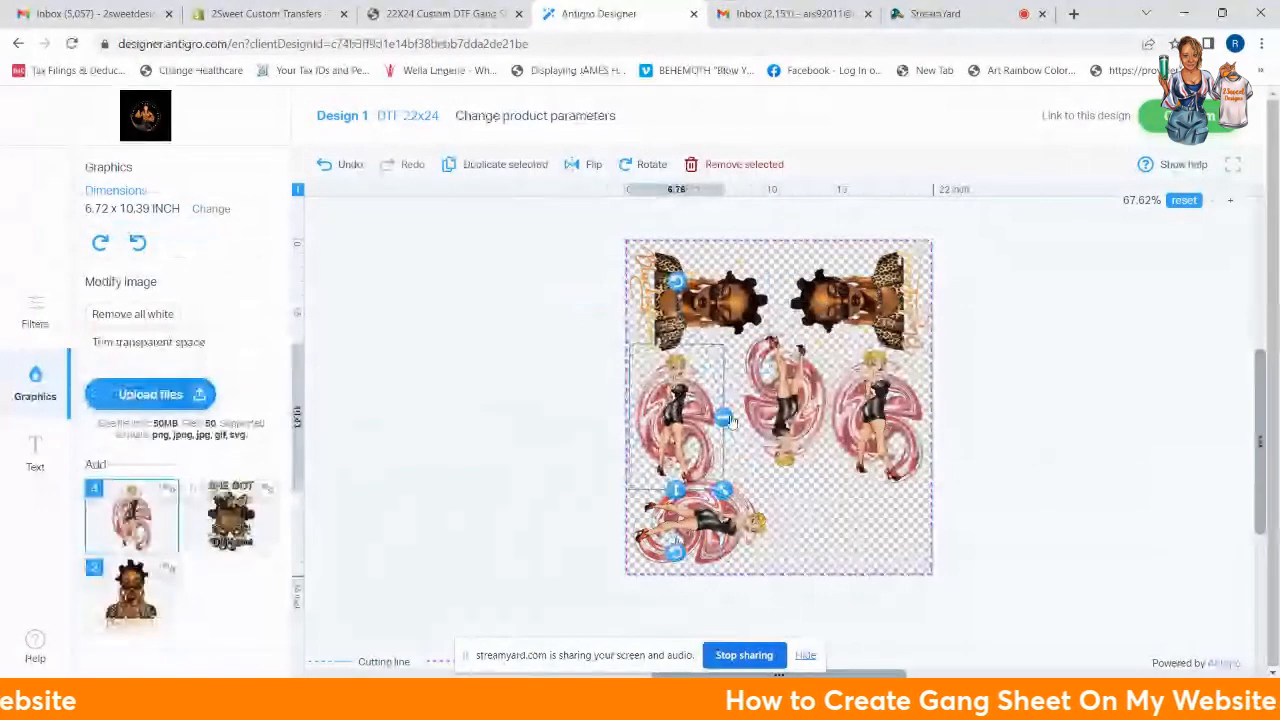
left_click_drag(724, 419, 738, 418)
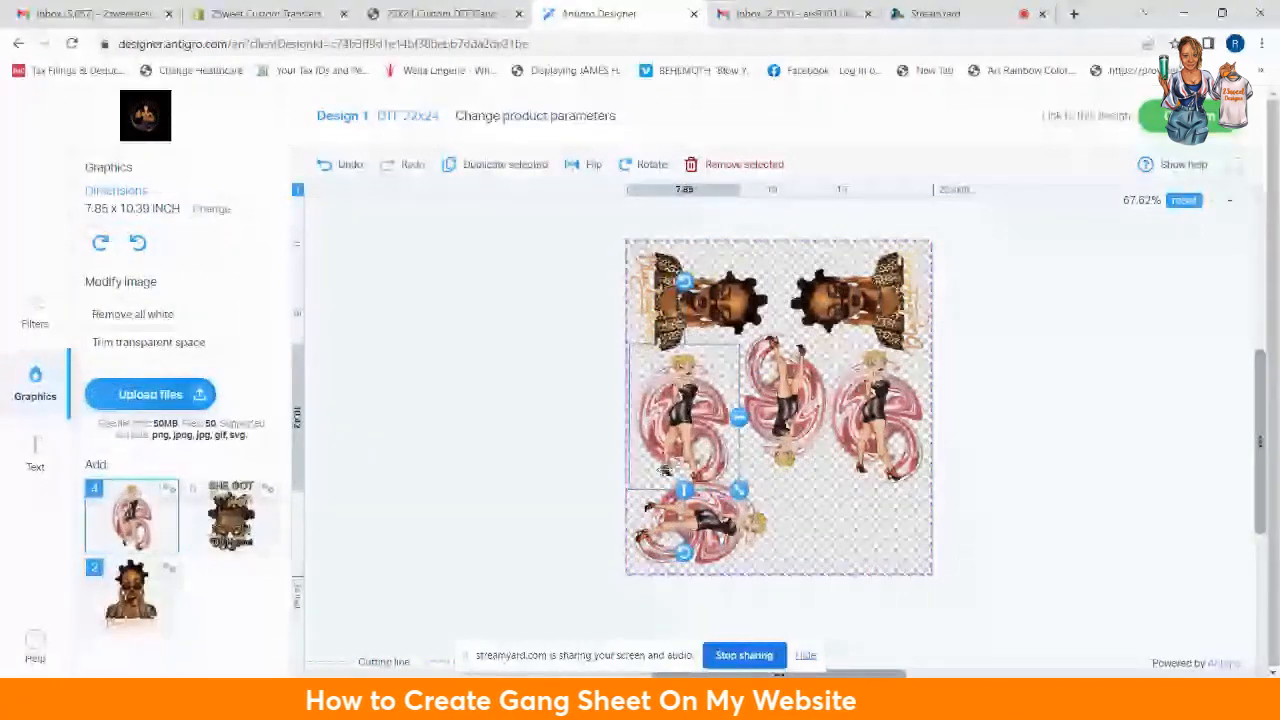
left_click_drag(665, 470, 671, 460)
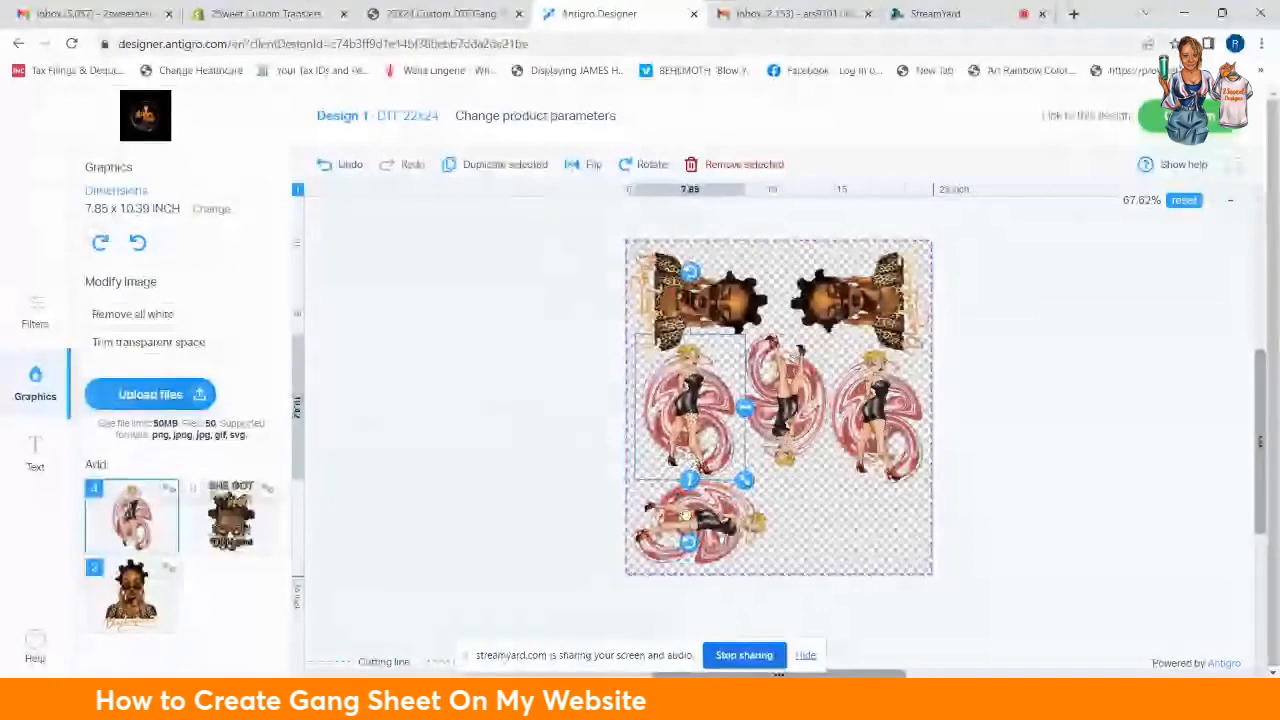
mouse_move(690, 542)
left_mouse_down()
mouse_move(709, 548)
mouse_move(566, 346)
mouse_move(652, 548)
mouse_move(683, 551)
left_mouse_up()
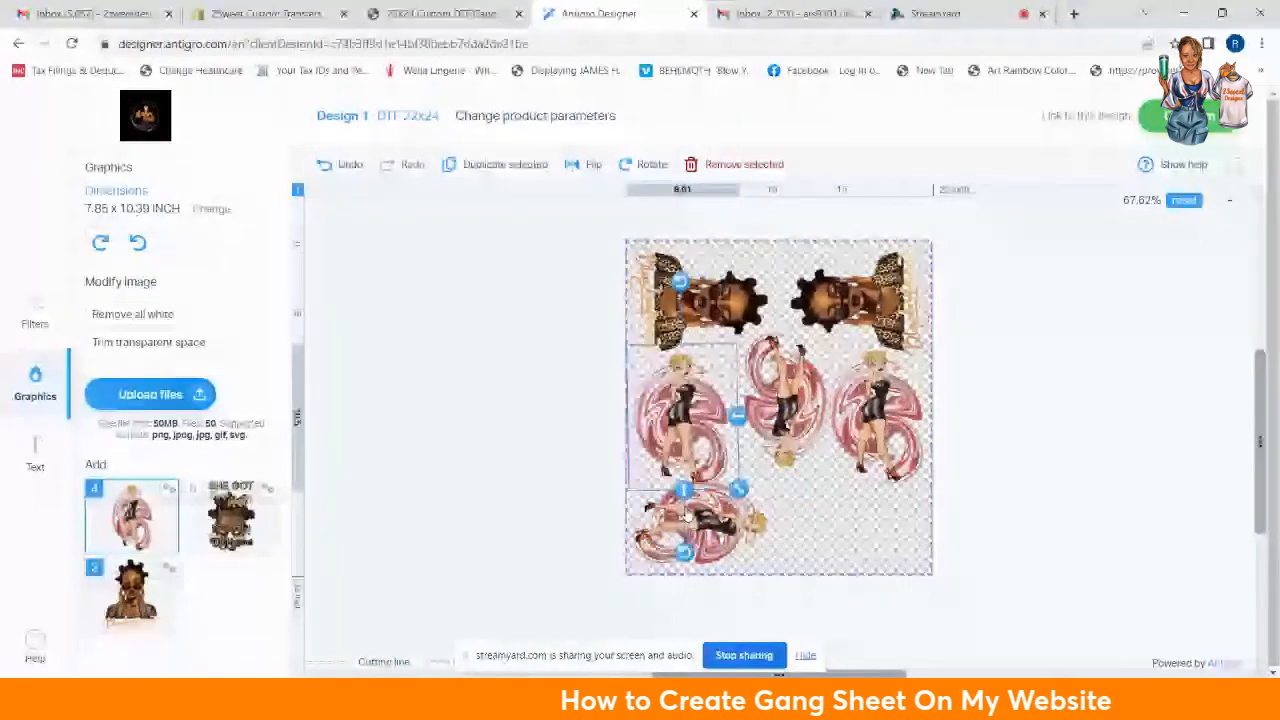
Step: Delete the left pin-up and lay the right pin-up on its side near the bottom
left_click(726, 166)
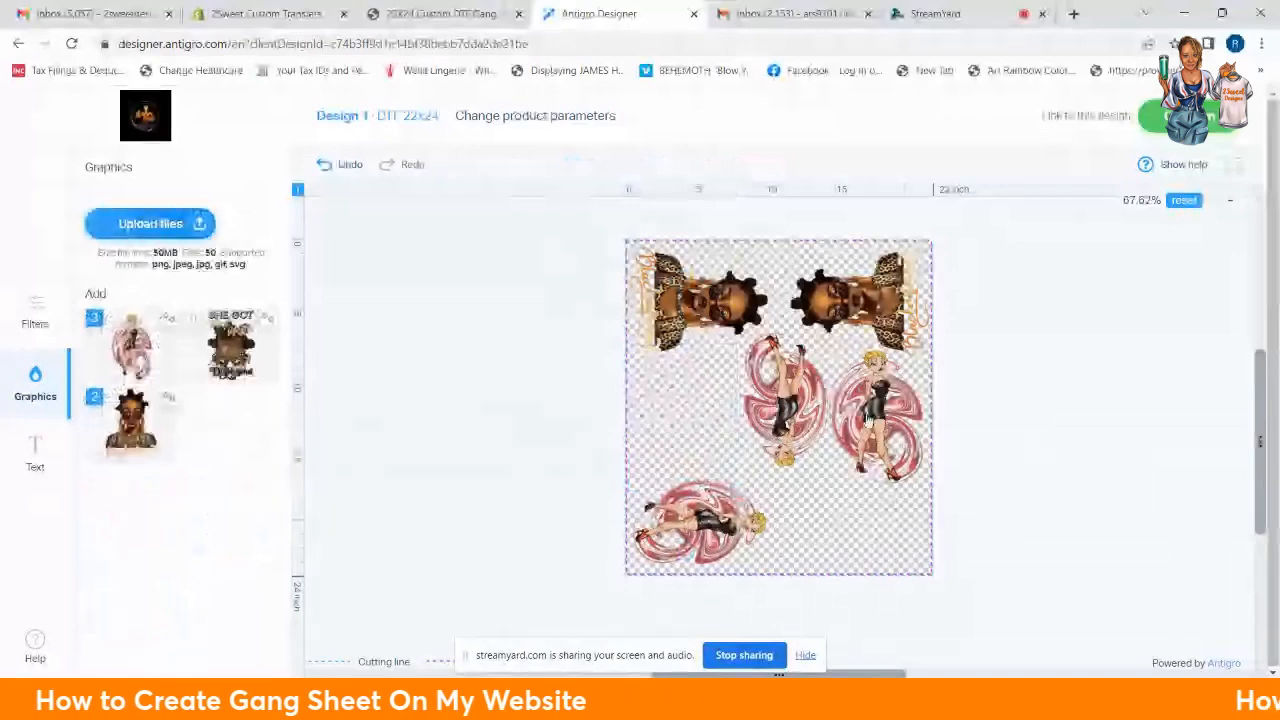
left_click(870, 420)
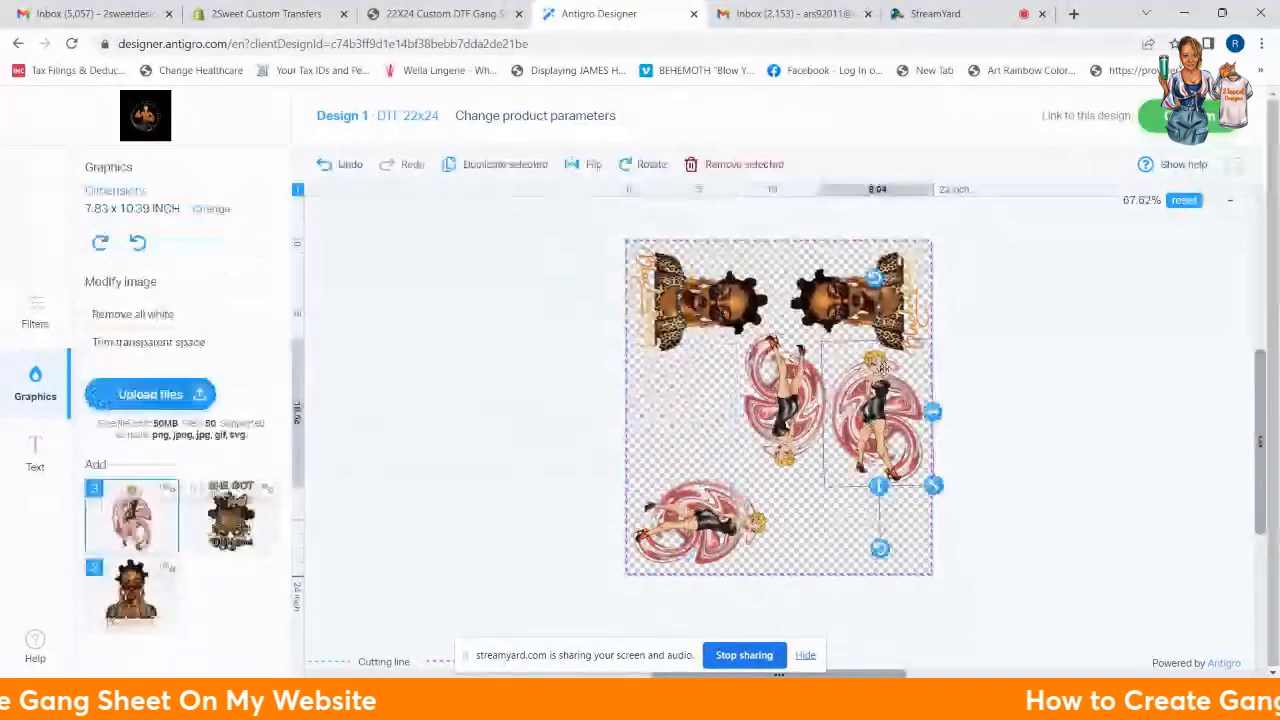
left_click_drag(879, 366, 856, 475)
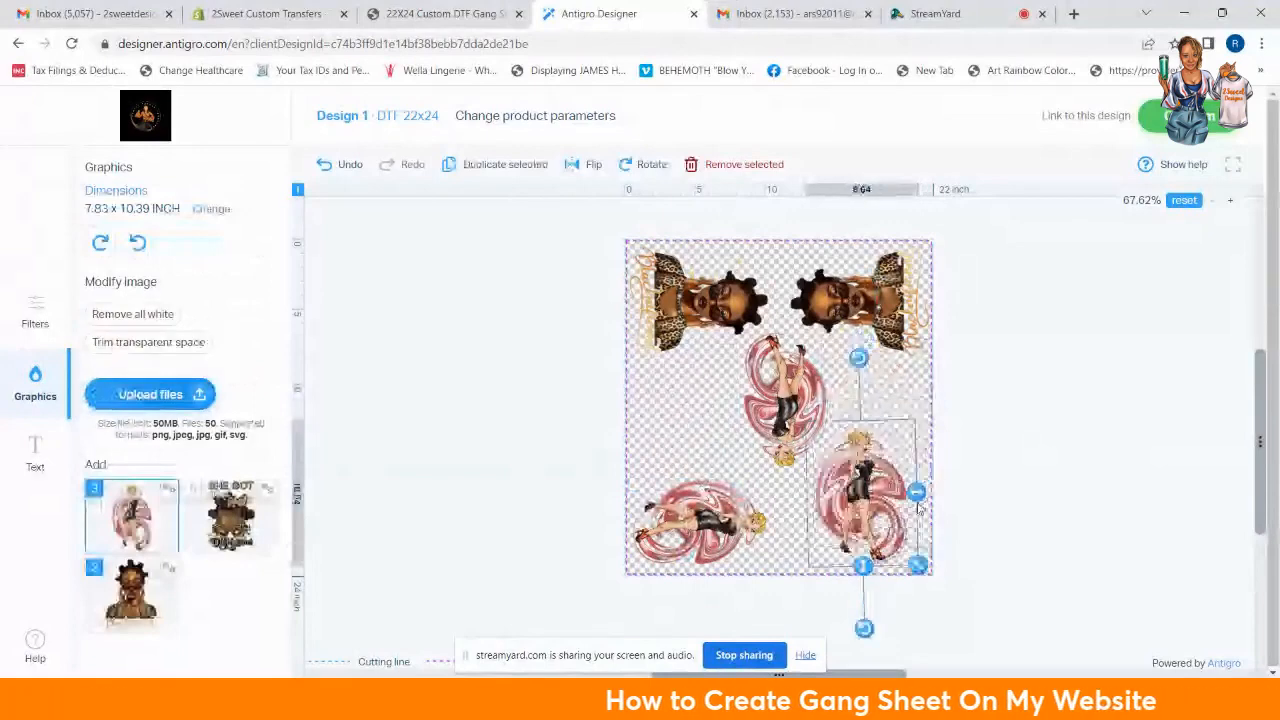
left_click_drag(865, 628, 884, 528)
left_click_drag(988, 524, 932, 533)
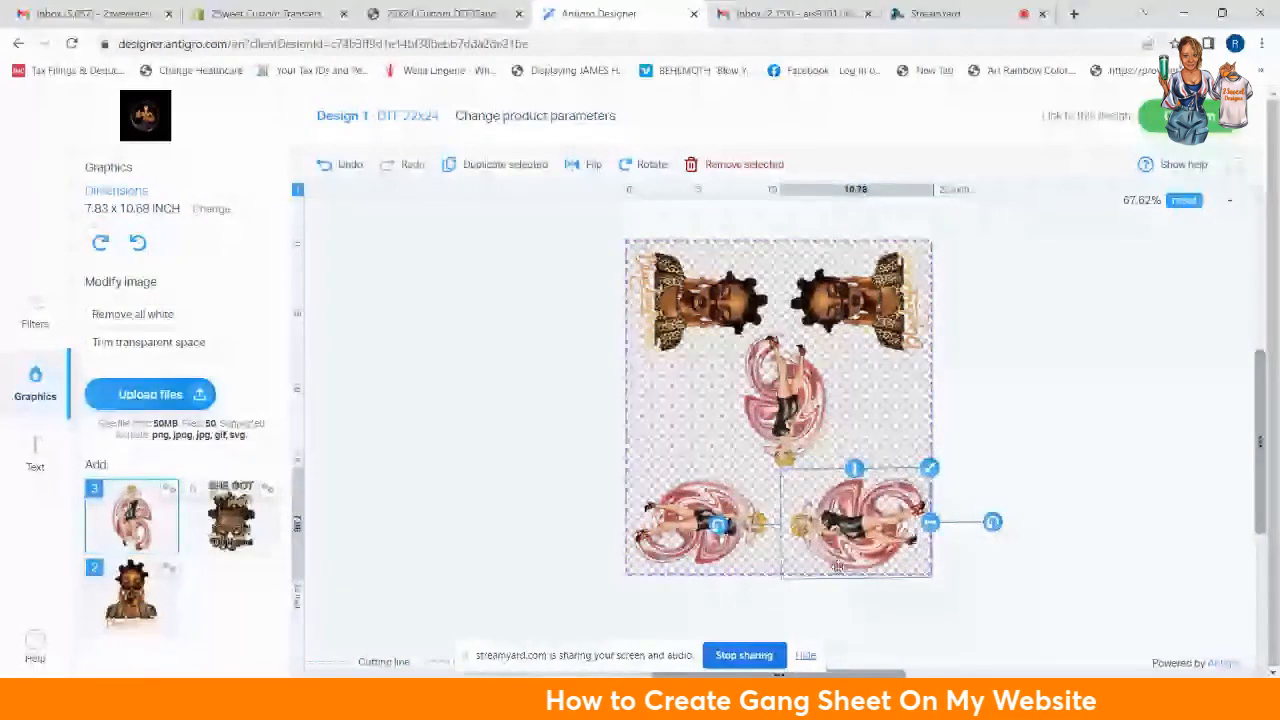
Step: Even up the two sideways bottom pin-ups head to head and remove the upright middle pin-up
left_click(775, 548)
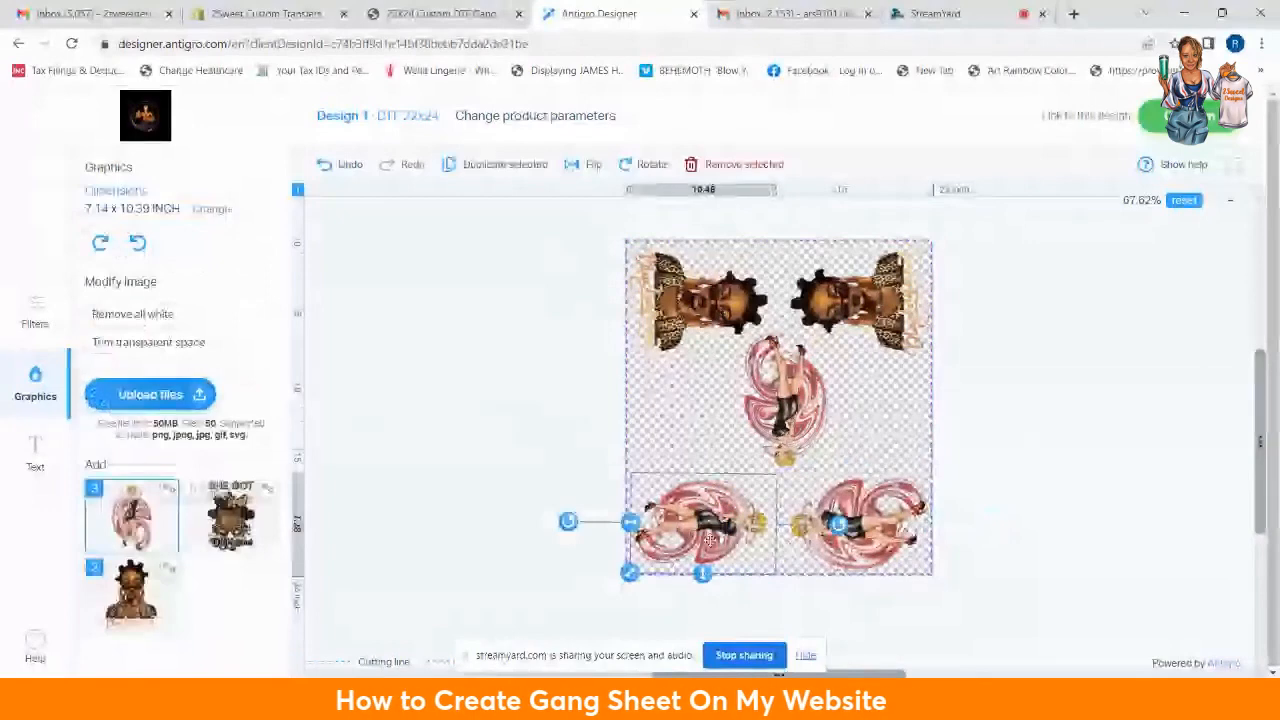
left_click_drag(693, 530, 700, 530)
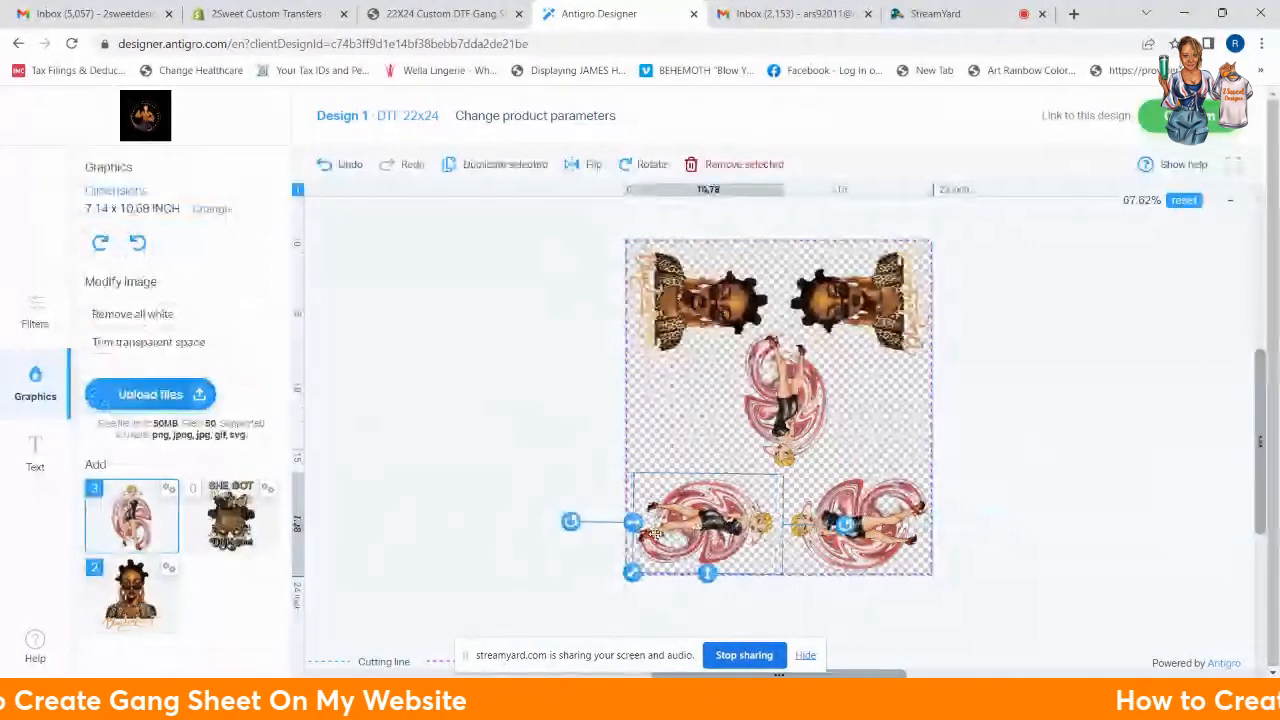
left_click_drag(633, 523, 628, 522)
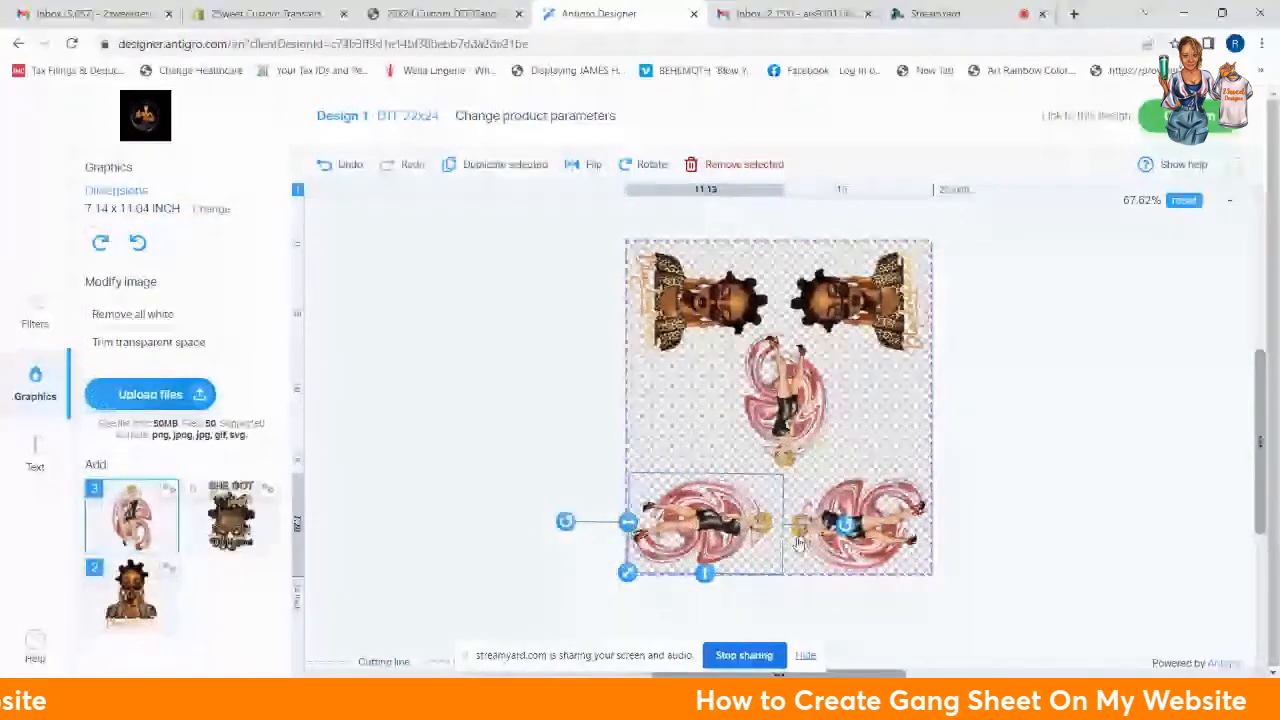
left_click_drag(846, 527, 851, 525)
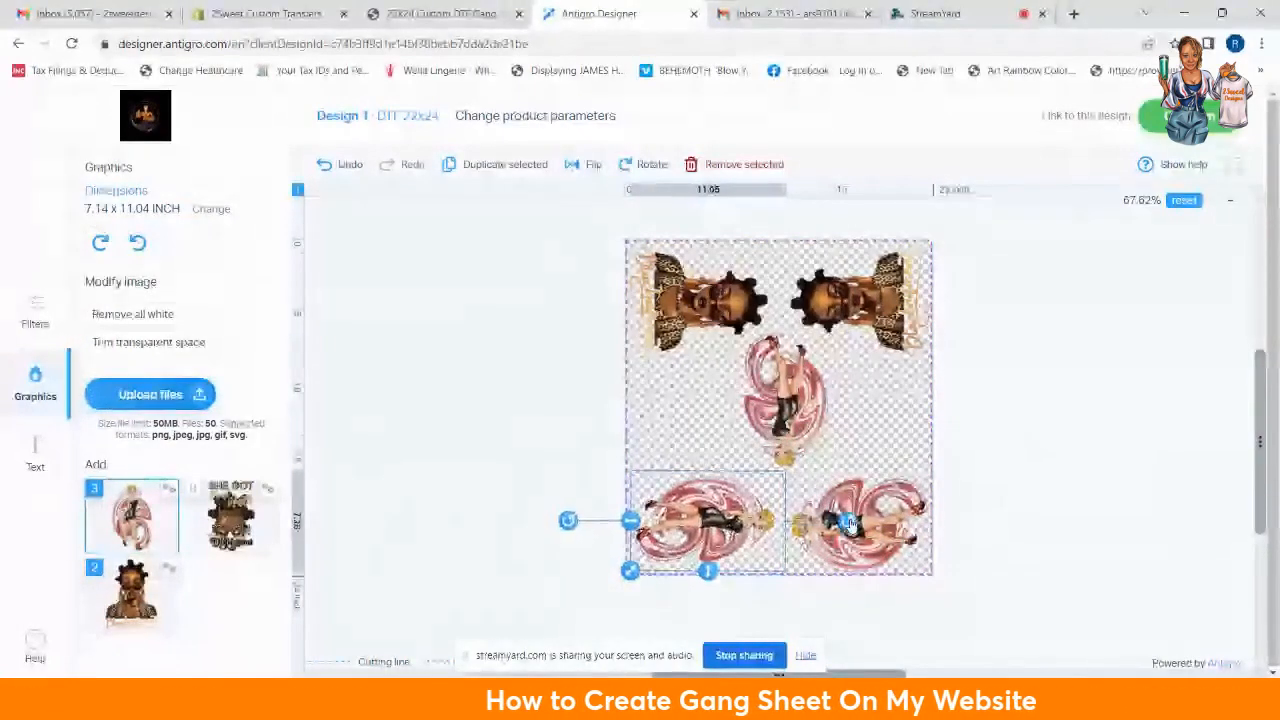
left_click(849, 524)
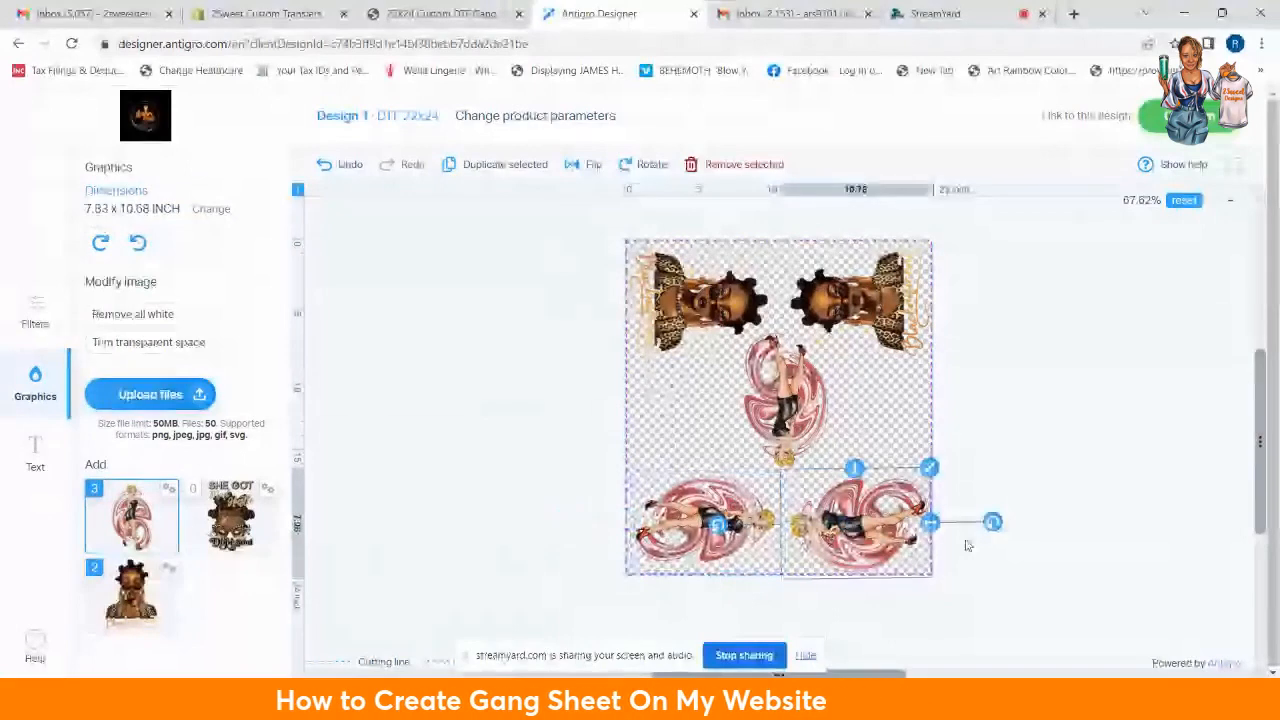
left_click_drag(931, 529, 870, 531)
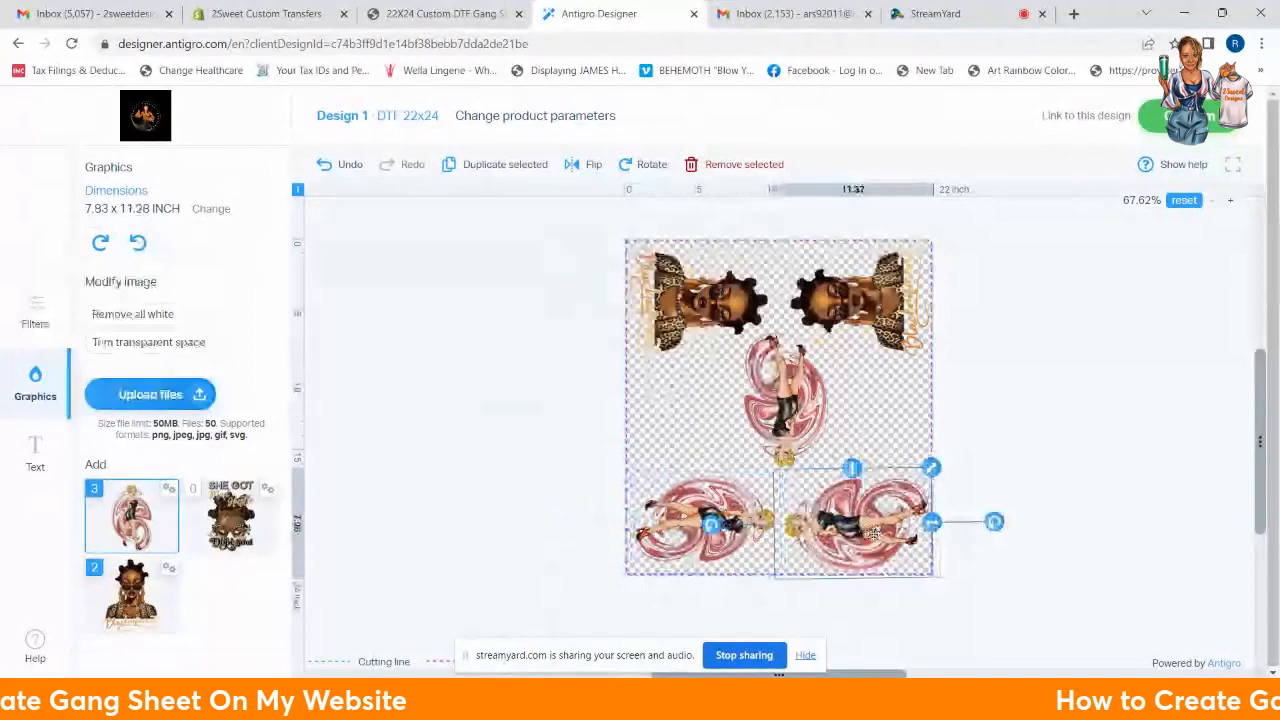
left_click(987, 613)
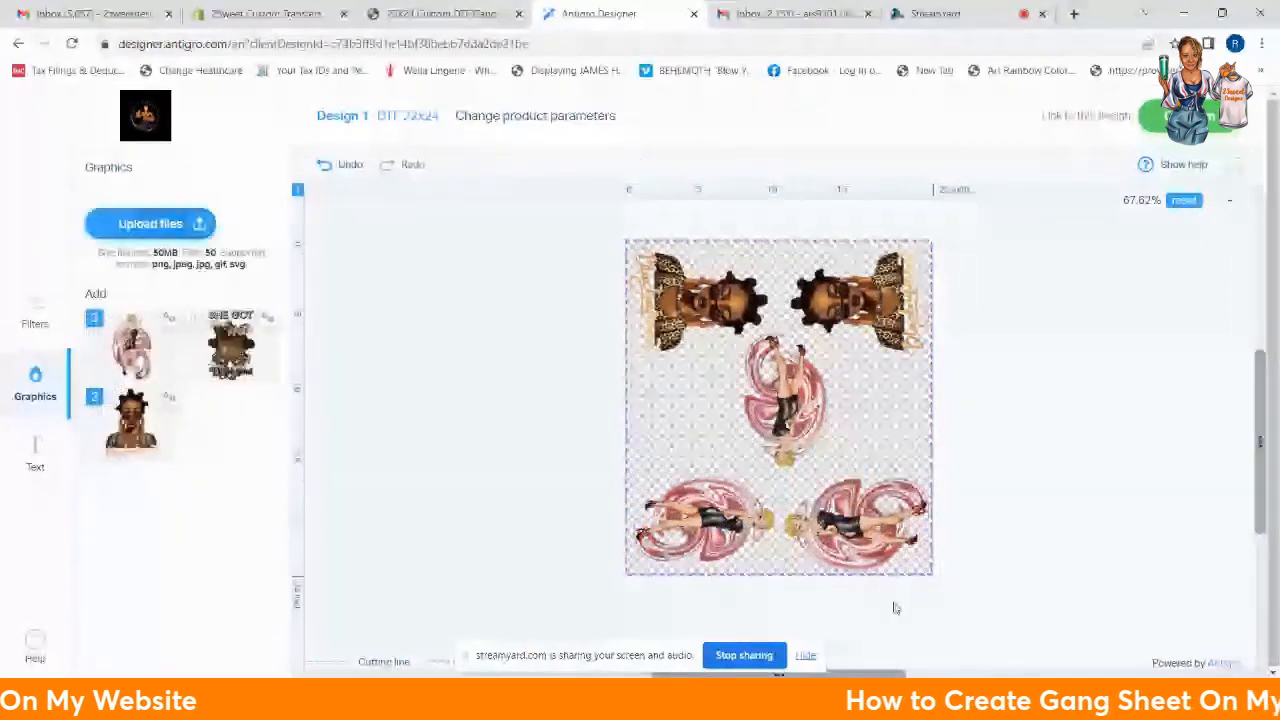
left_click(875, 535)
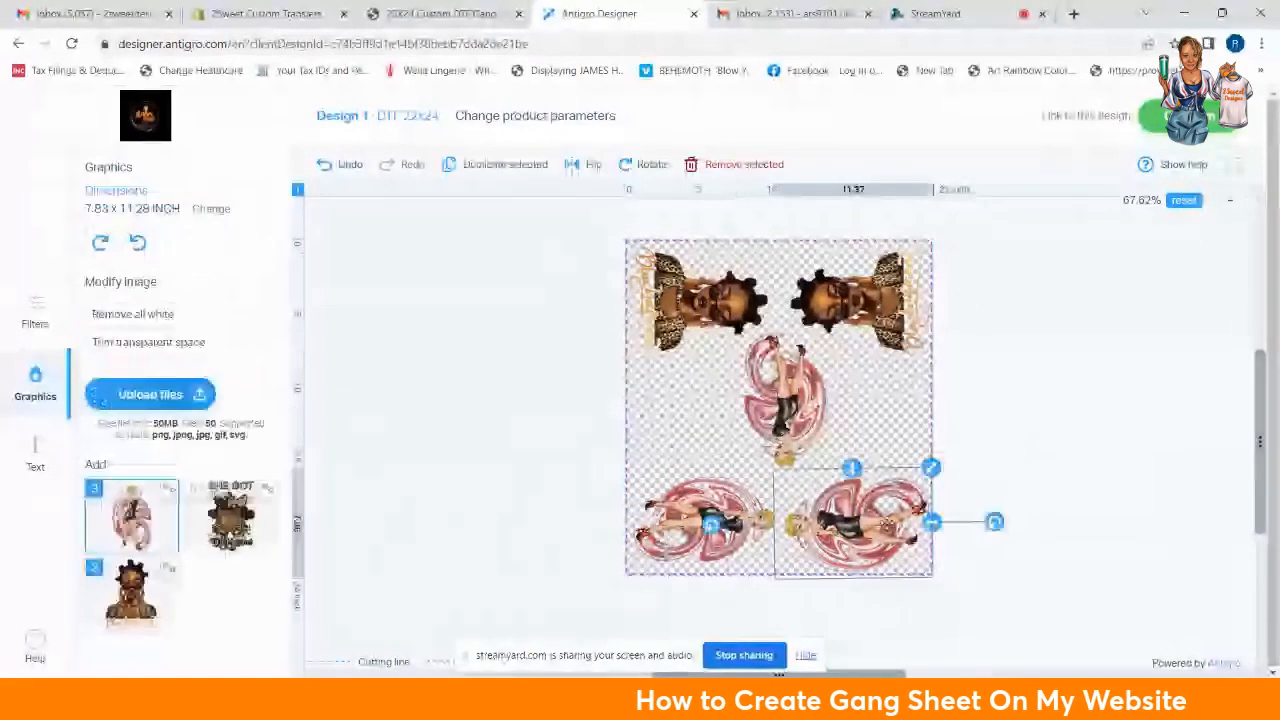
left_click_drag(887, 521, 884, 520)
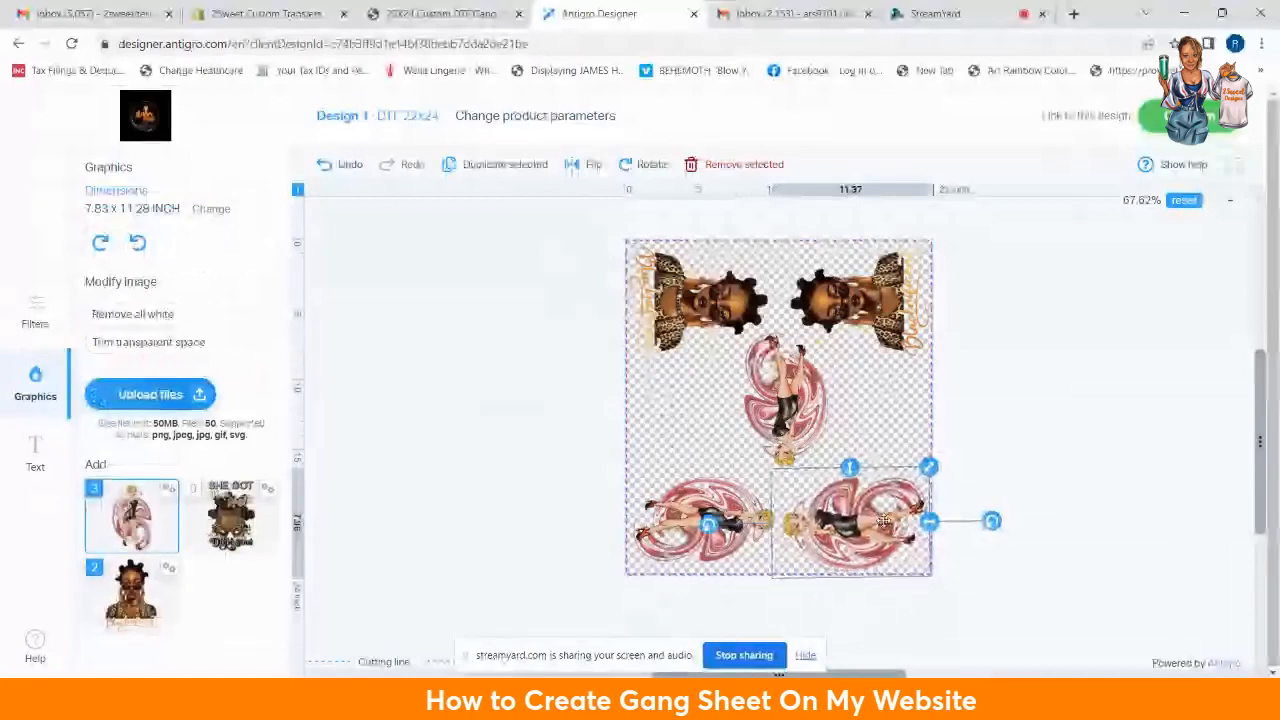
left_click(812, 425)
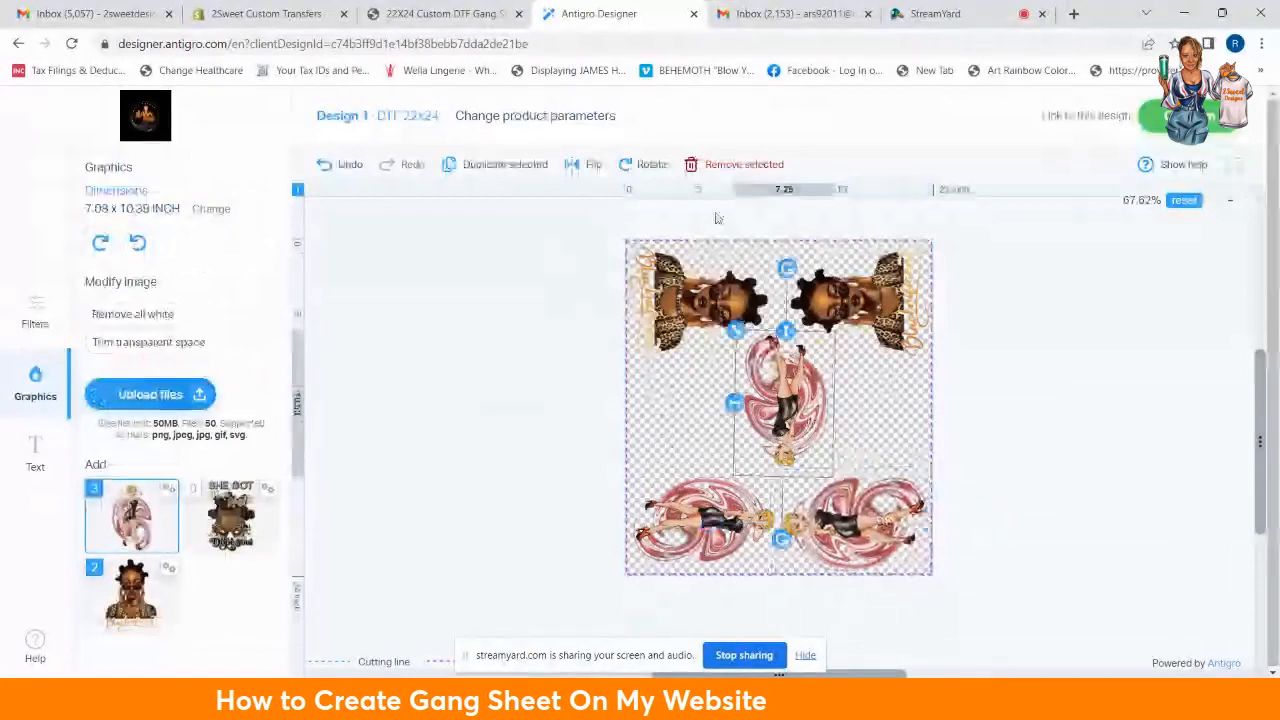
left_click(740, 164)
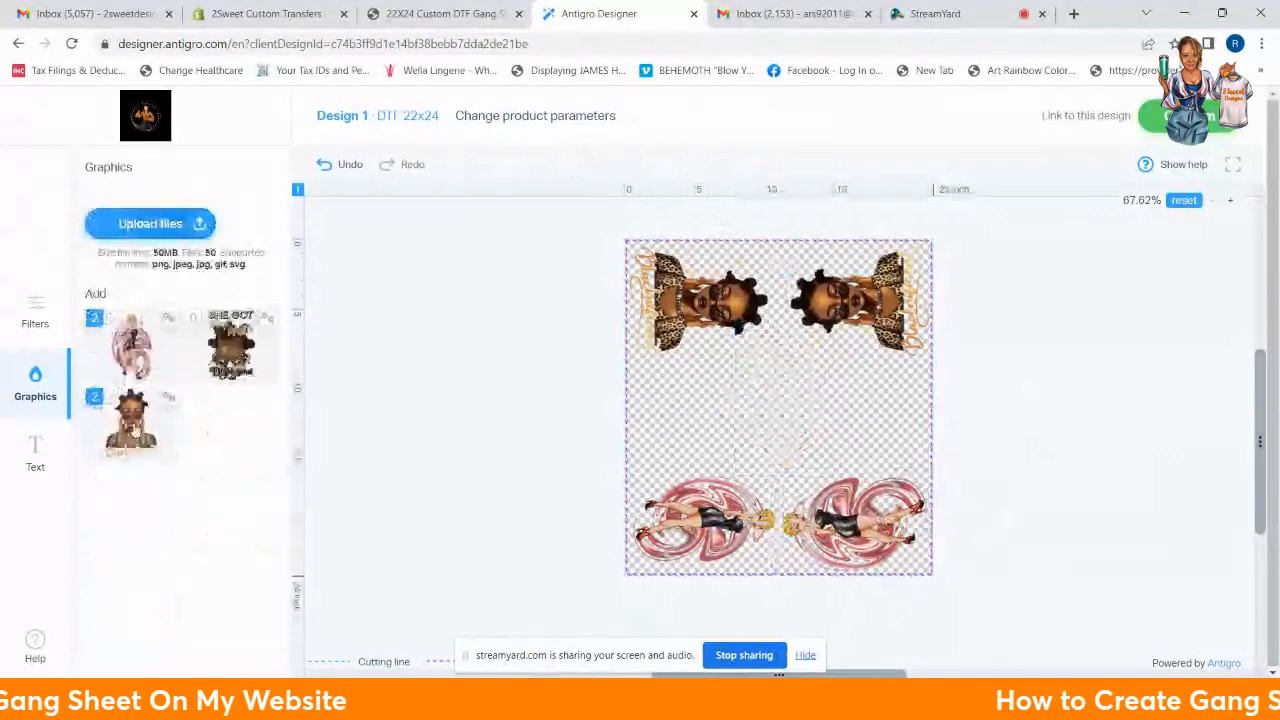
Step: Add the portrait graphic, shrink it, and lay it sideways in the middle-left area
left_click(133, 428)
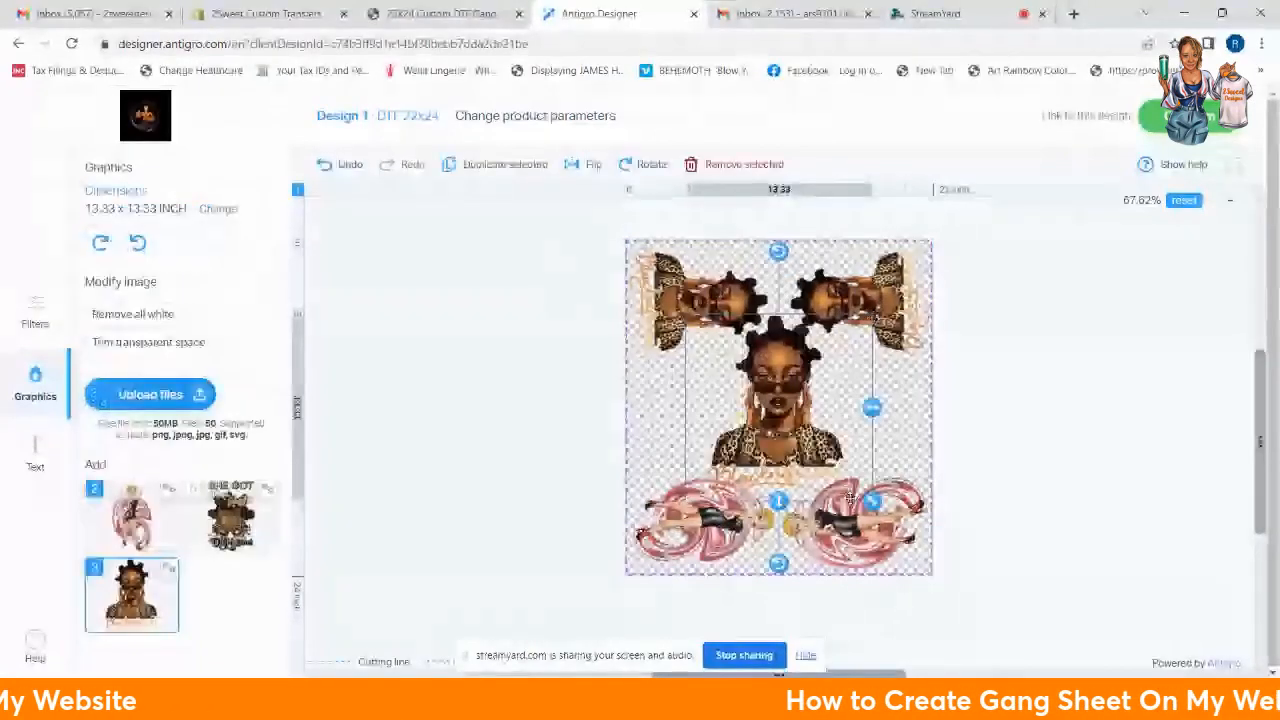
left_click_drag(873, 503, 835, 470)
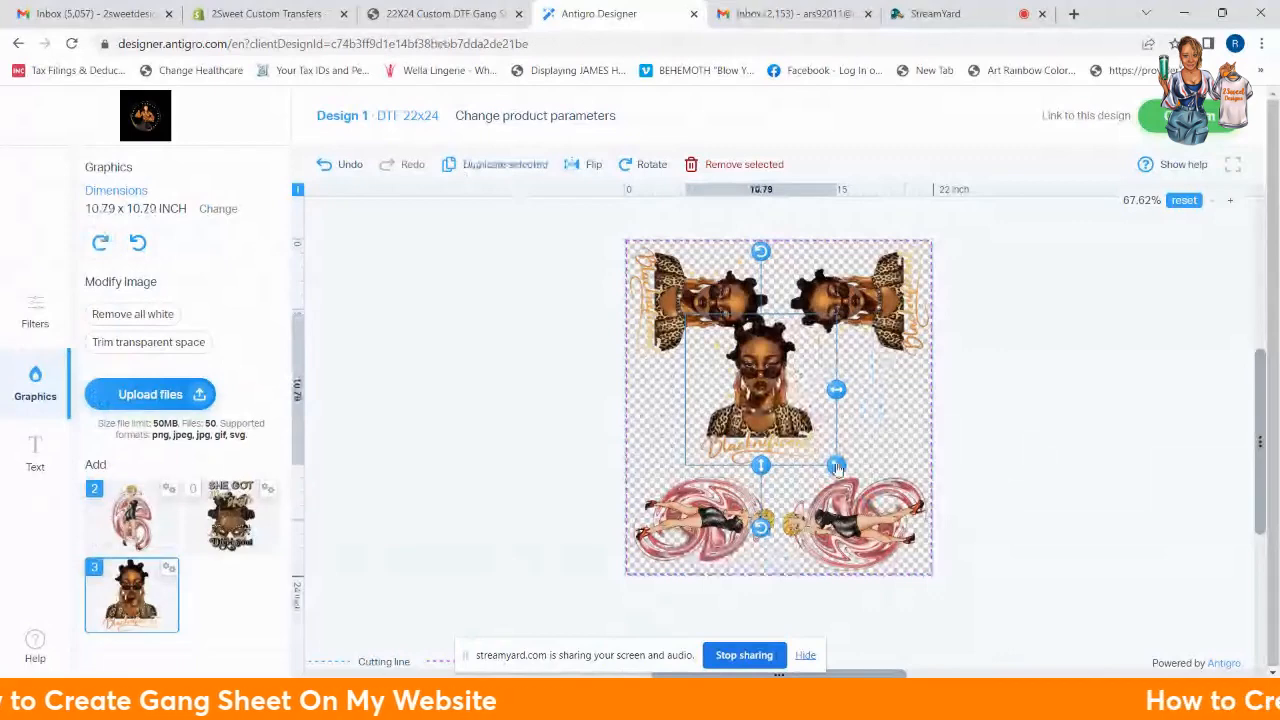
left_click_drag(836, 466, 705, 291)
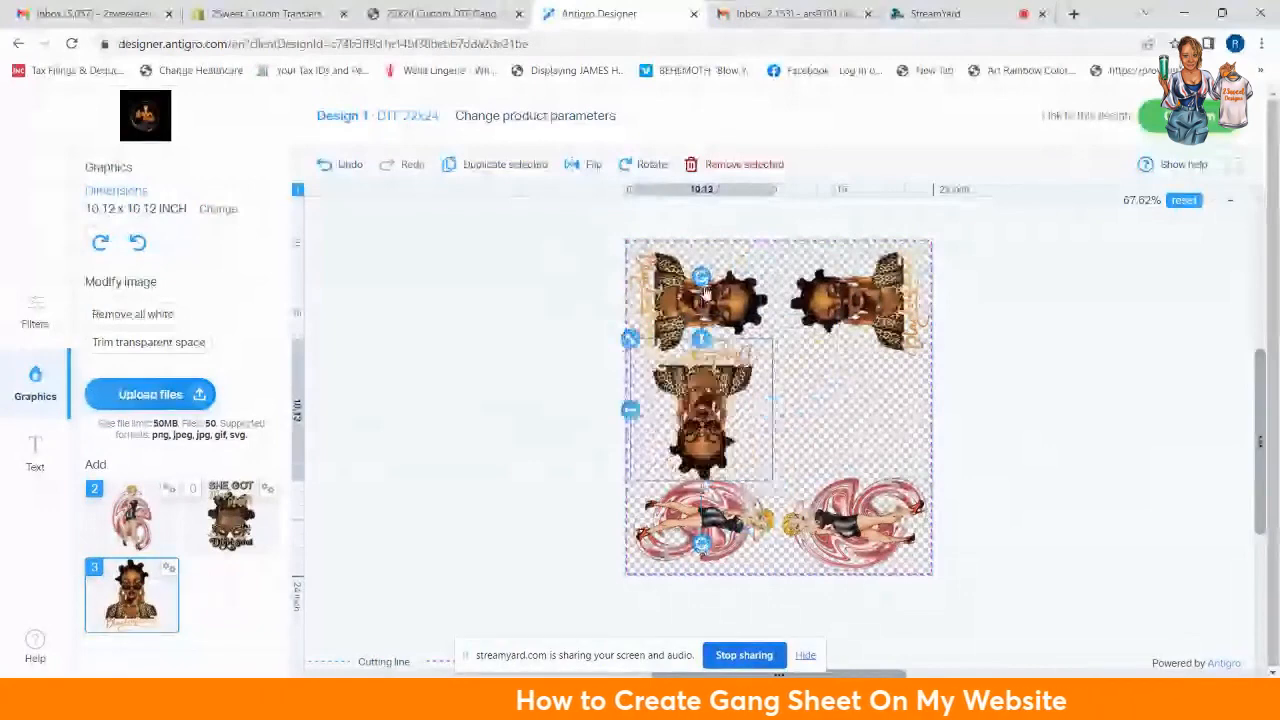
left_click_drag(705, 291, 614, 344)
left_click_drag(614, 344, 604, 416)
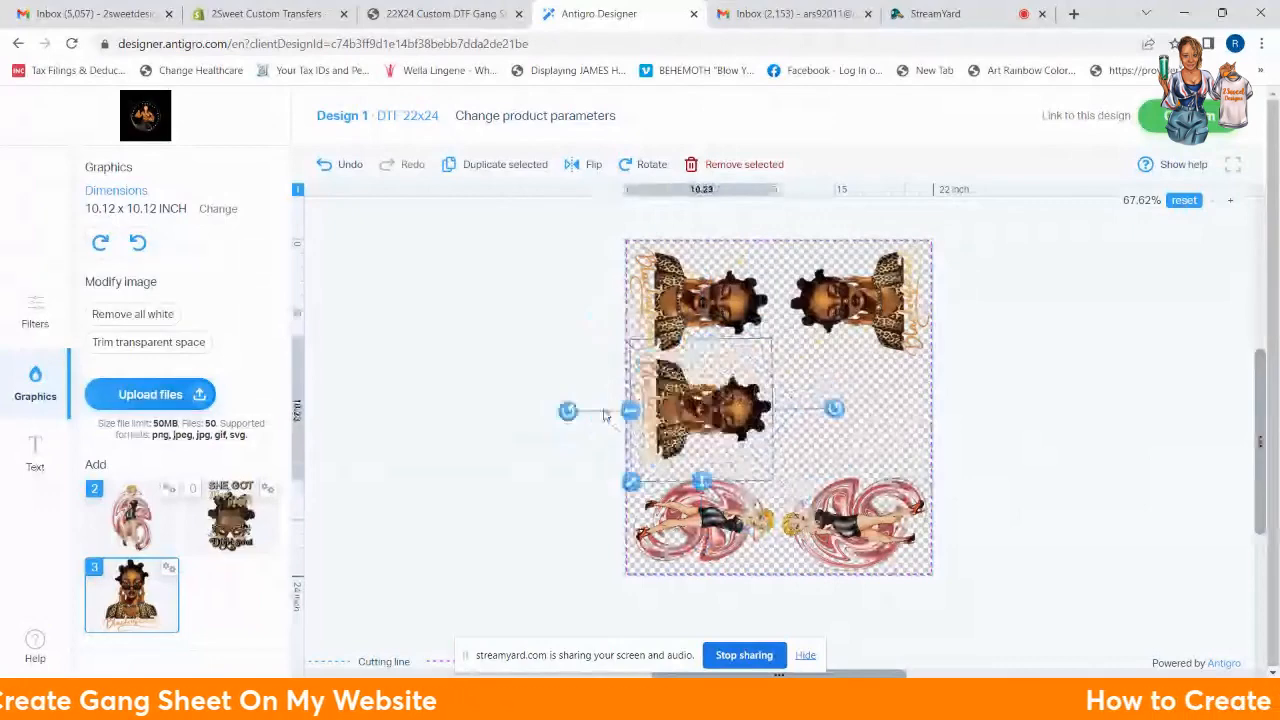
left_click_drag(702, 406, 700, 412)
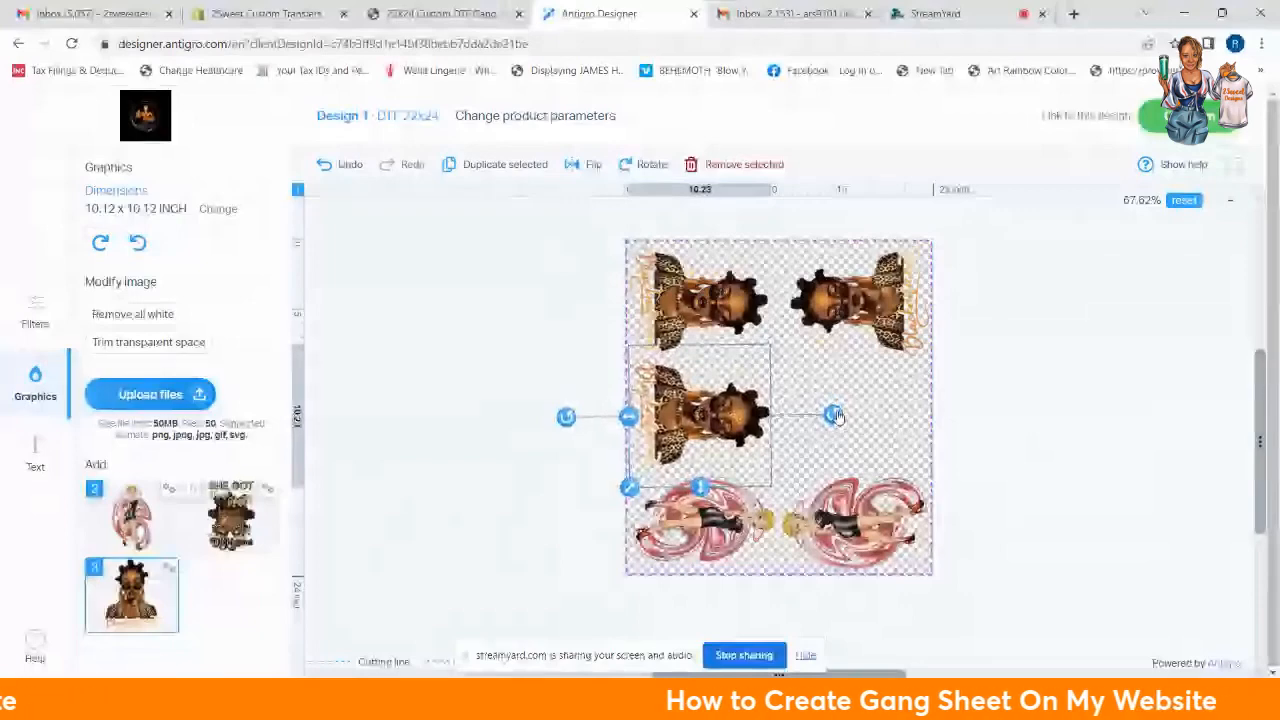
left_click_drag(746, 414, 749, 414)
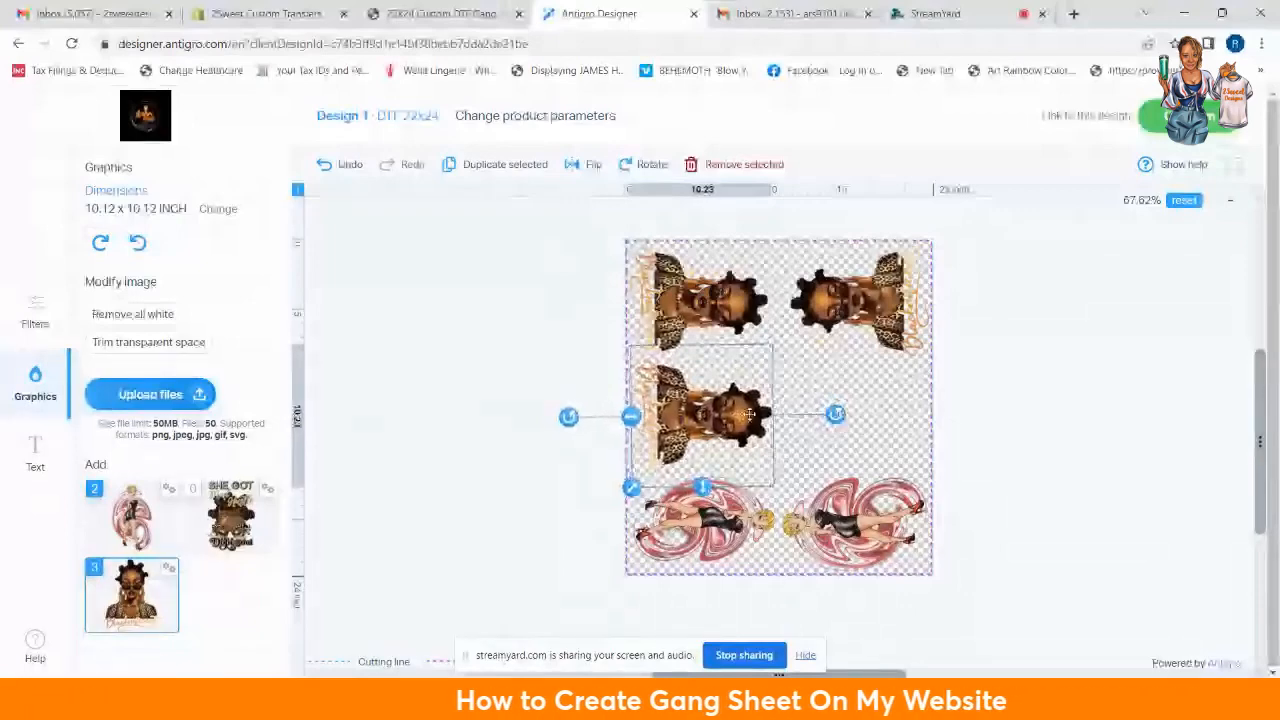
Step: Duplicate the sideways portrait, turn the copy to face the other way, and place it right
left_click(742, 288)
left_click_drag(742, 288, 840, 383)
mouse_move(949, 393)
left_mouse_down()
mouse_move(805, 463)
mouse_move(945, 395)
left_mouse_up()
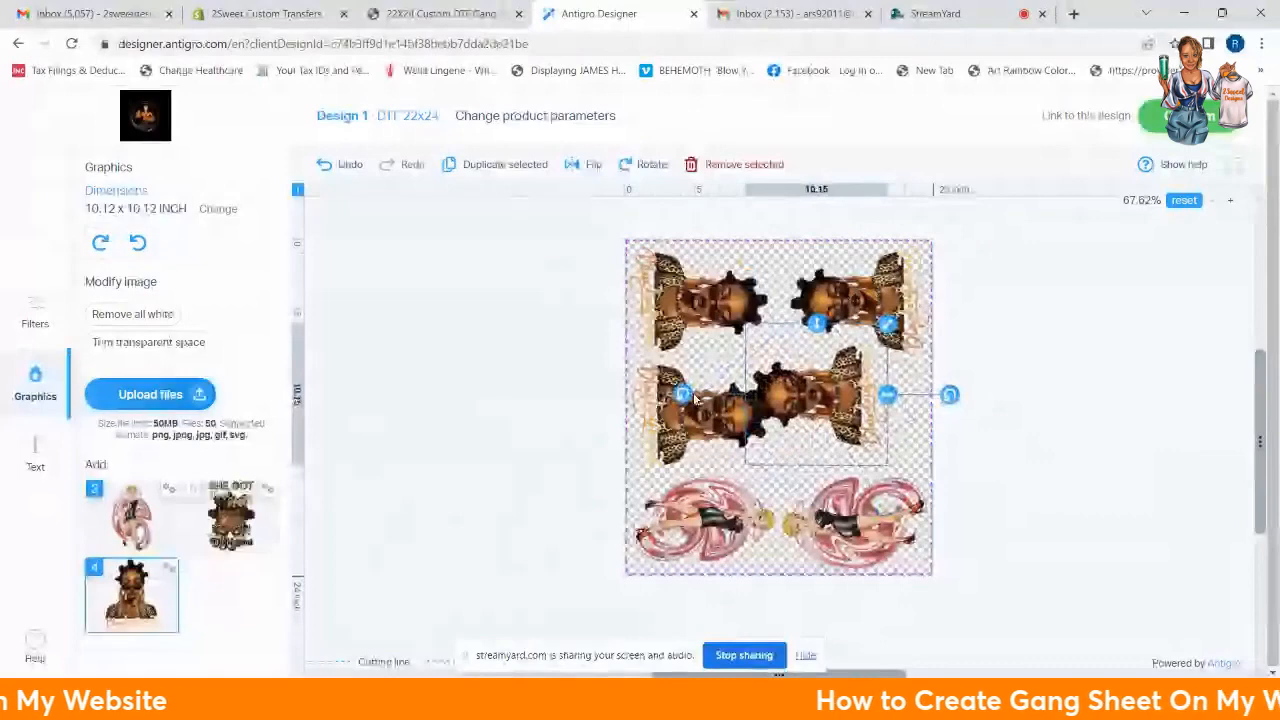
left_click_drag(697, 398, 716, 414)
mouse_move(856, 407)
left_mouse_down()
mouse_move(929, 420)
mouse_move(878, 418)
left_mouse_up()
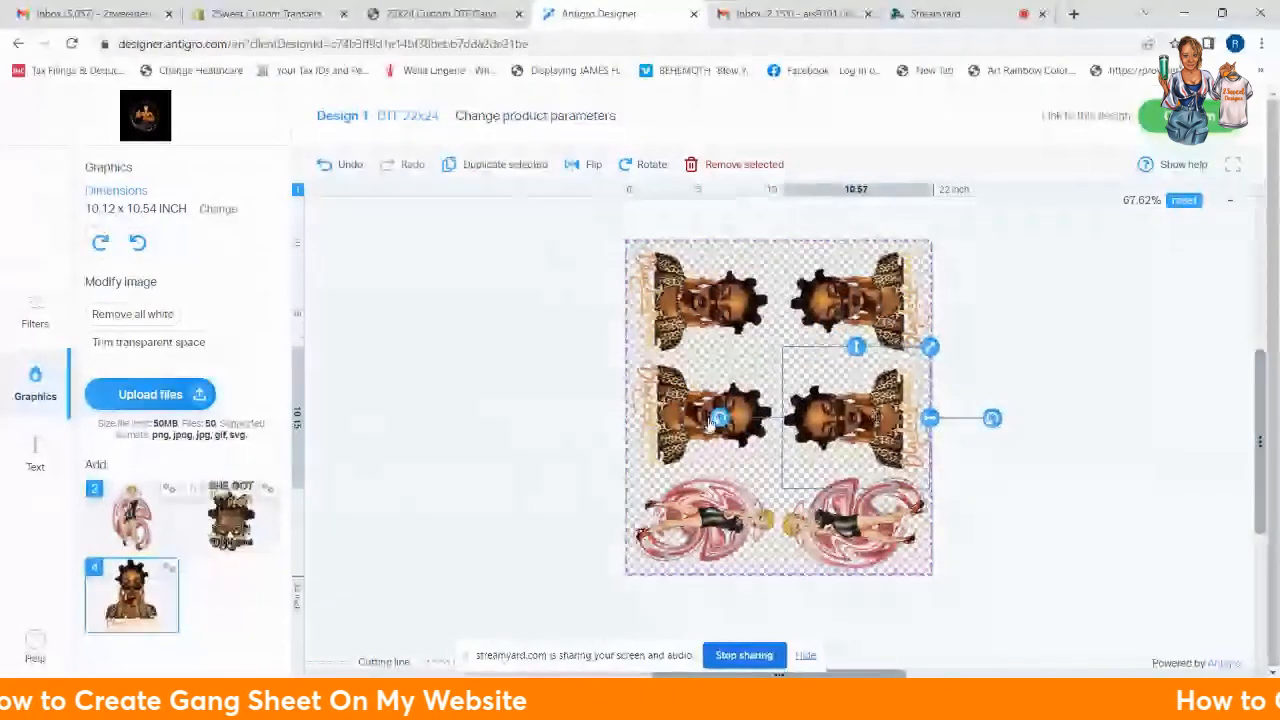
Step: Widen and tilt the left-middle portrait, then move and rotate a portrait copy in the top row
left_click(711, 421)
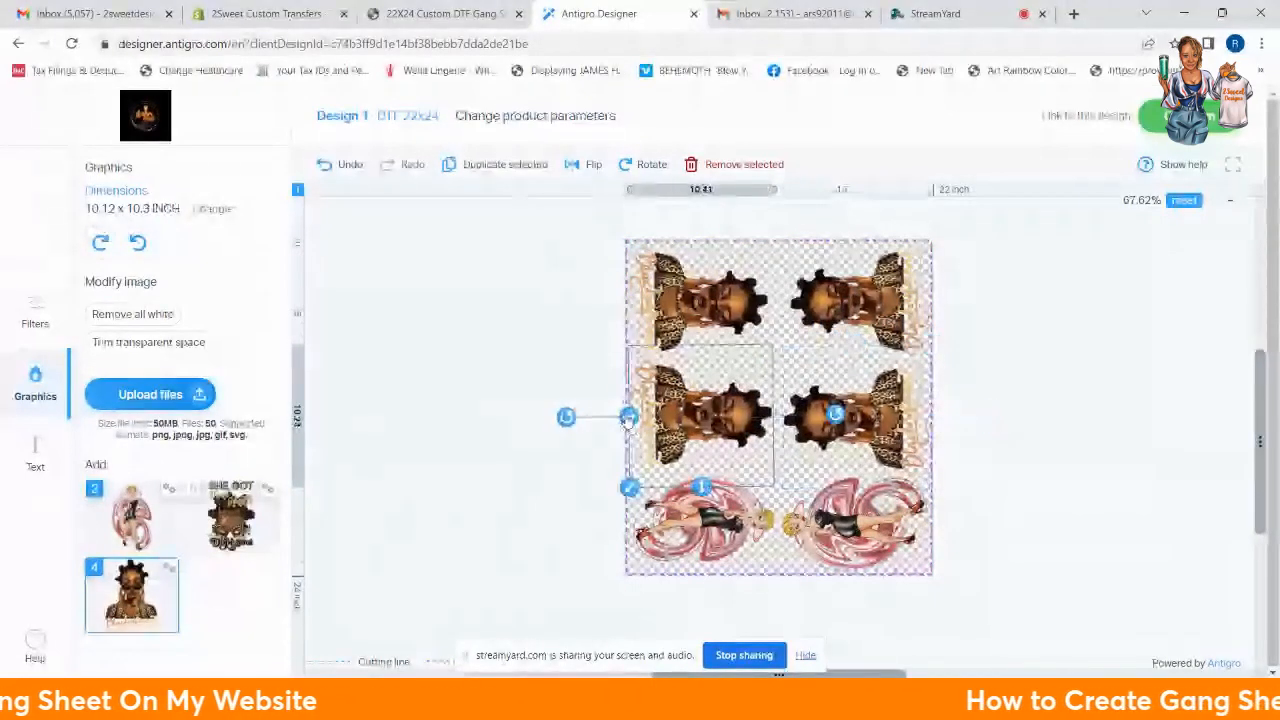
left_click_drag(627, 421, 622, 421)
left_click_drag(704, 429, 710, 430)
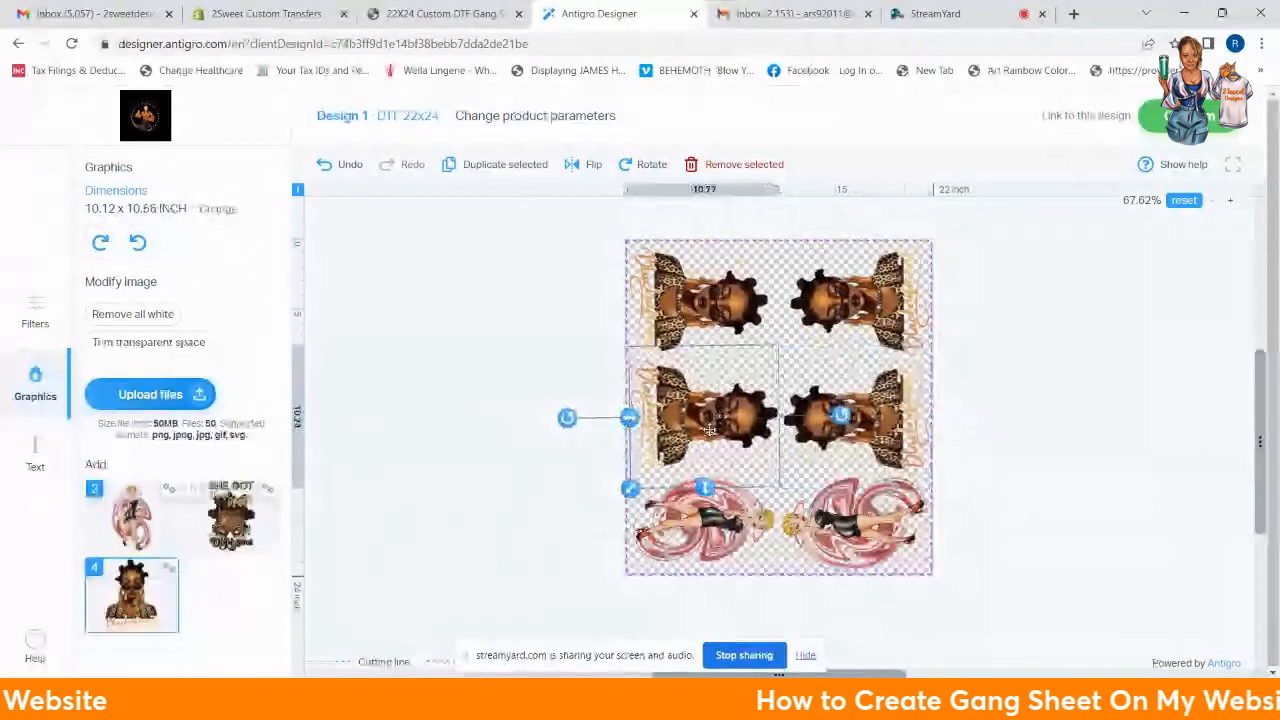
left_click_drag(569, 420, 571, 423)
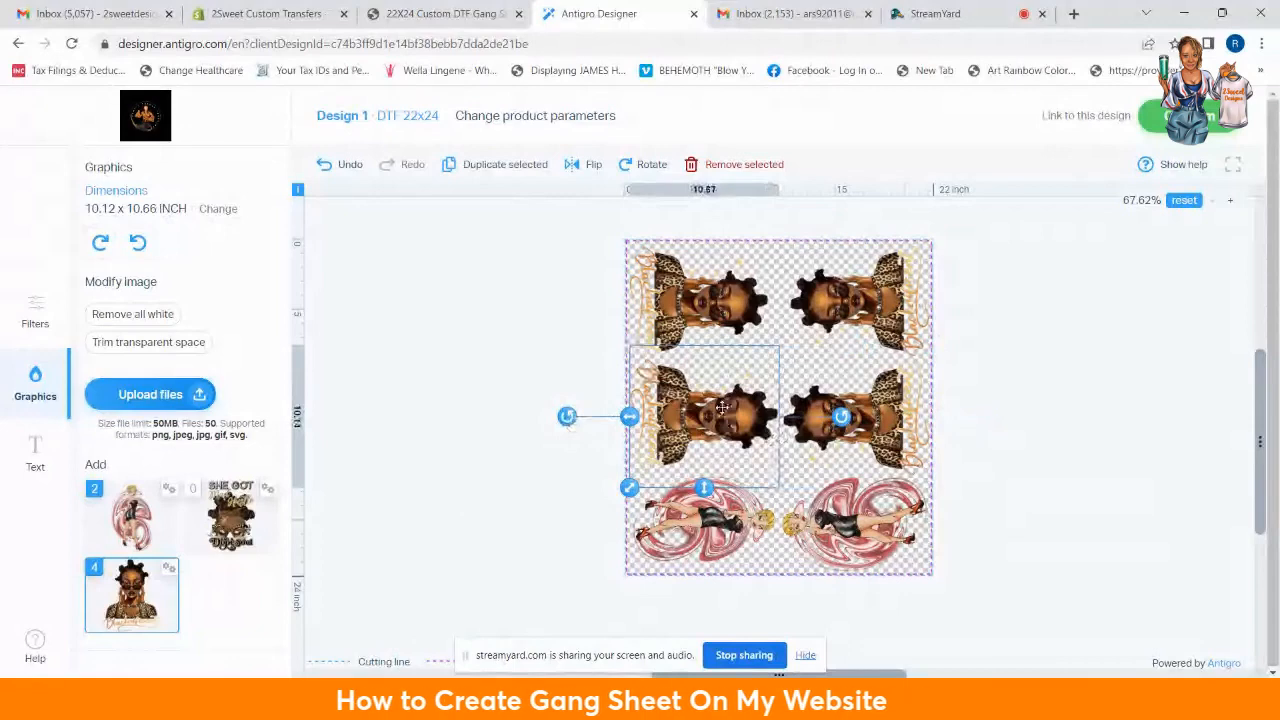
left_click_drag(813, 399, 810, 292)
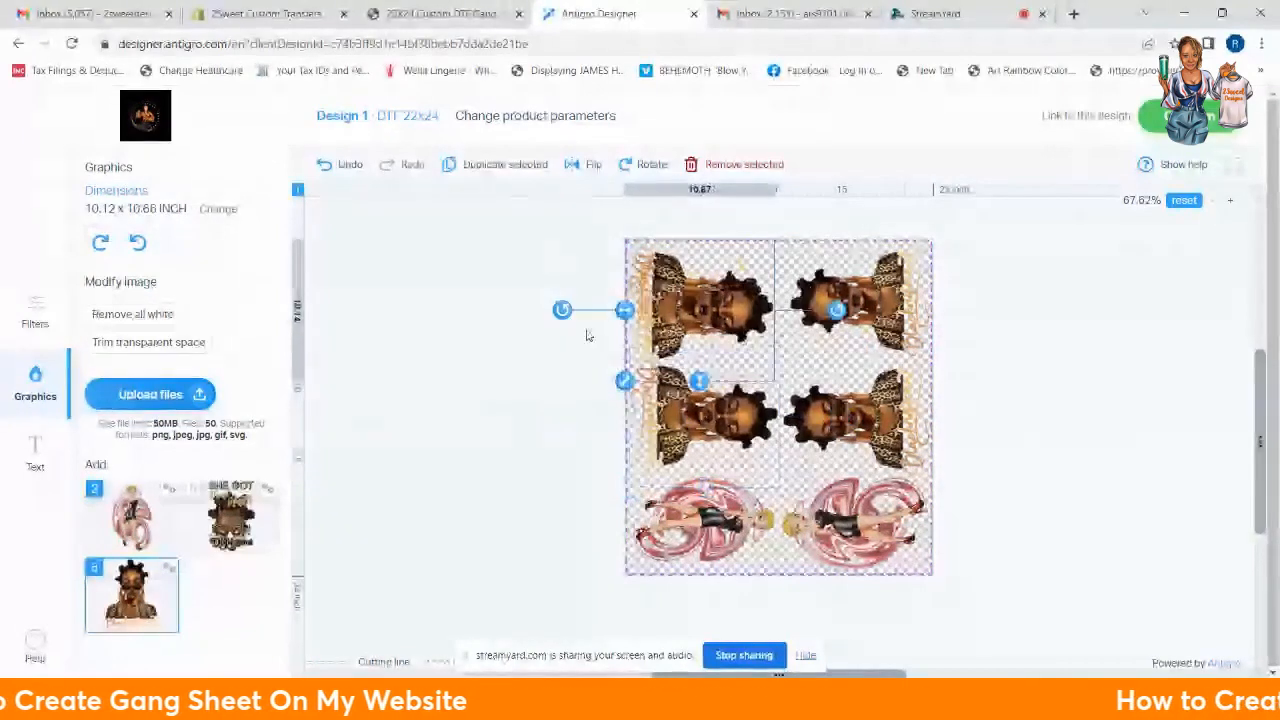
left_click_drag(562, 310, 732, 358)
Step: Shrink a portrait copy to a small size, rotate it, and fit it between the top portraits
mouse_move(719, 311)
left_mouse_down()
mouse_move(750, 342)
mouse_move(792, 355)
mouse_move(806, 384)
mouse_move(781, 344)
left_mouse_up()
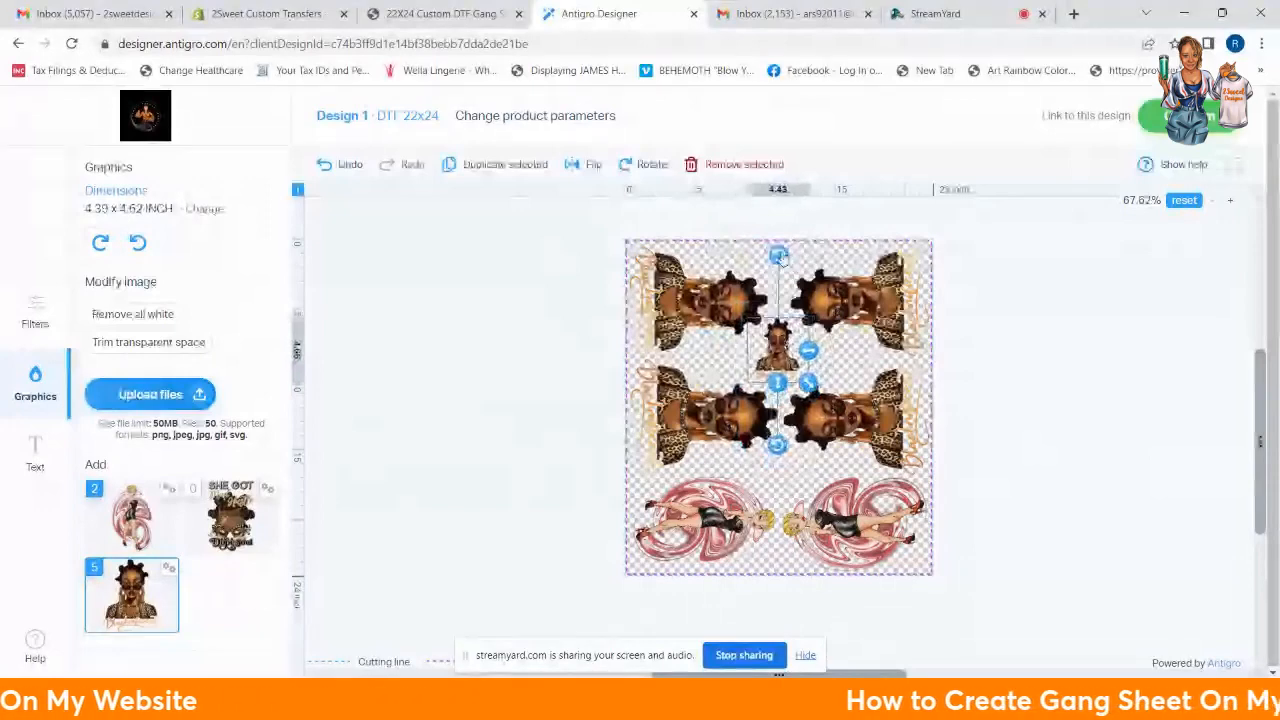
left_click_drag(778, 257, 792, 256)
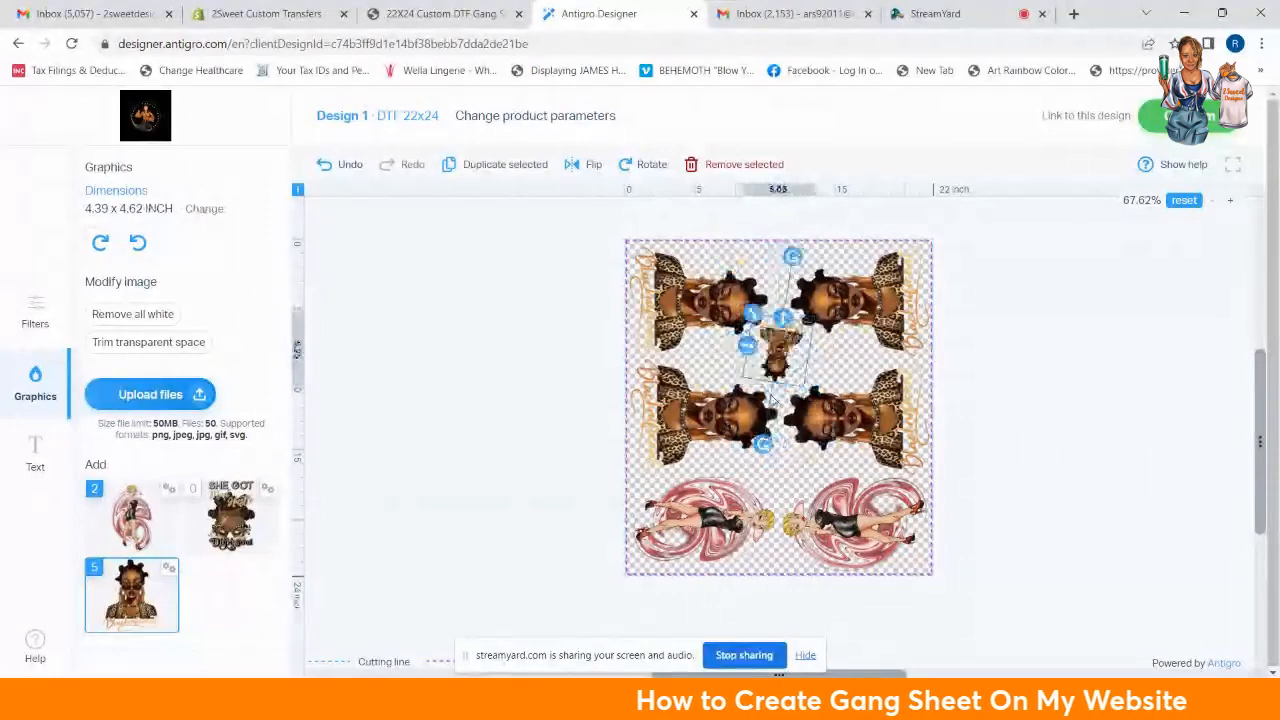
left_click_drag(771, 398, 782, 400)
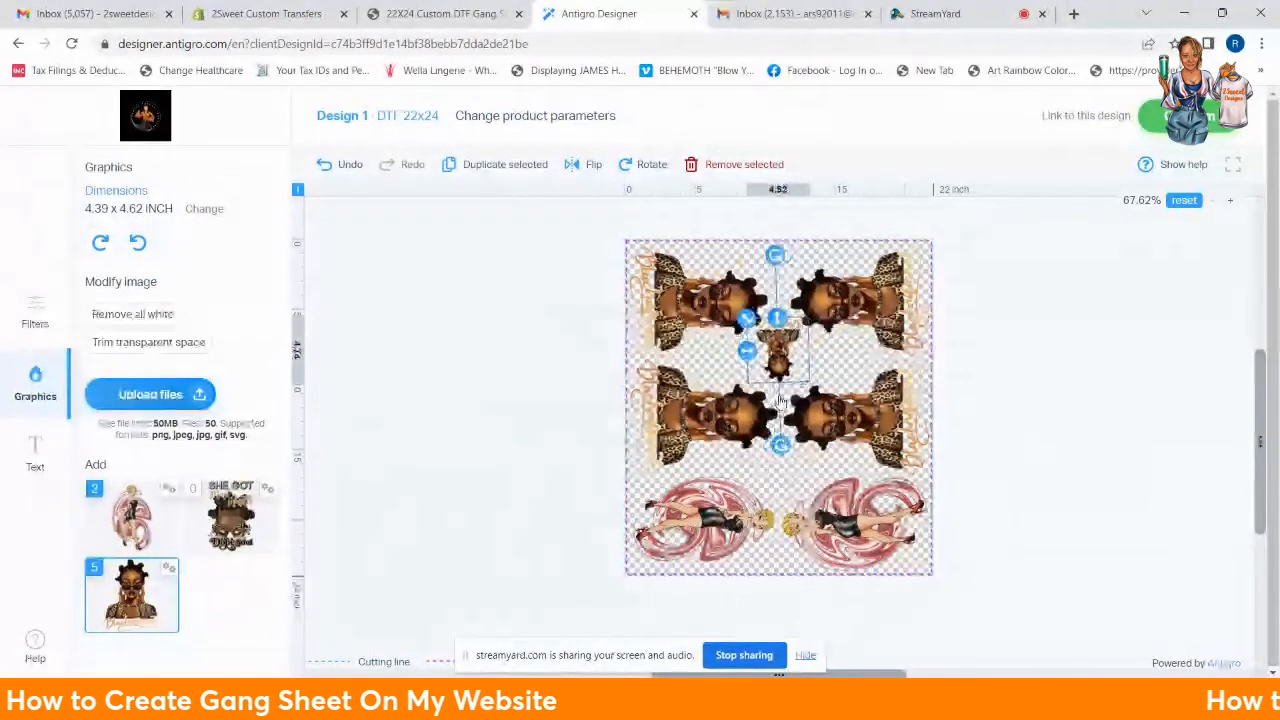
left_click_drag(746, 319, 764, 336)
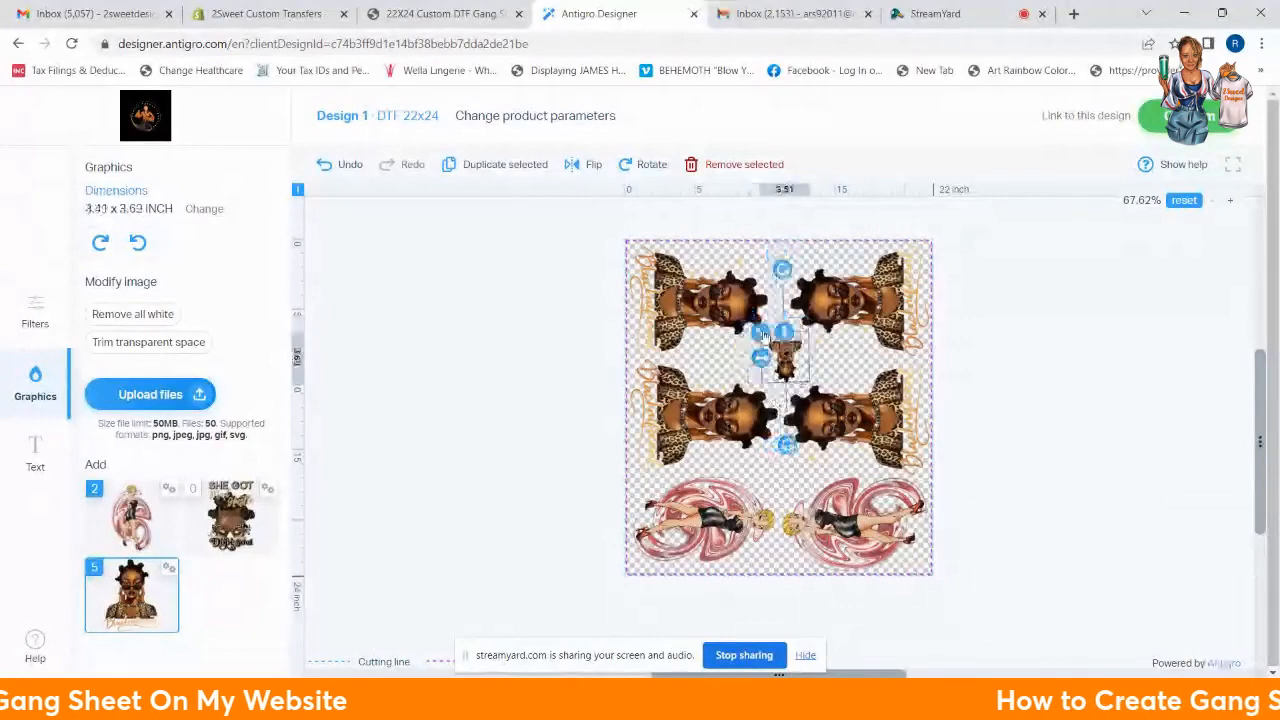
left_click_drag(787, 445, 789, 256)
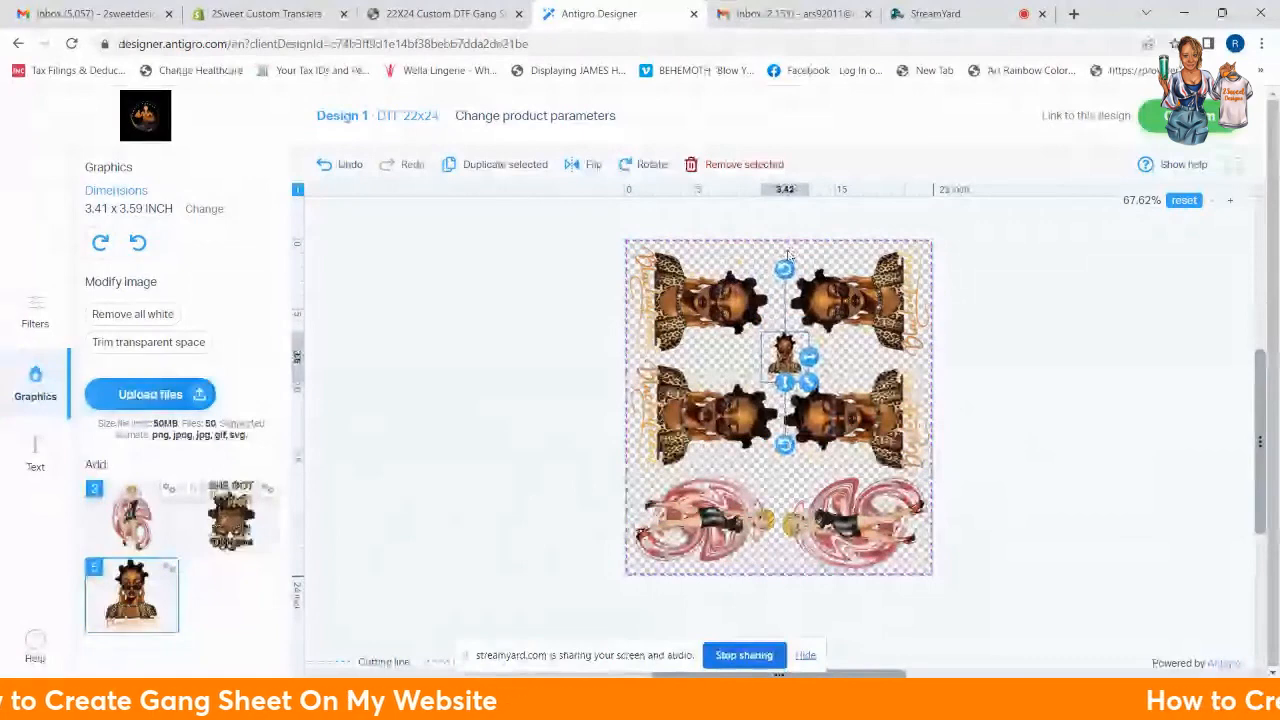
left_click_drag(785, 354, 786, 269)
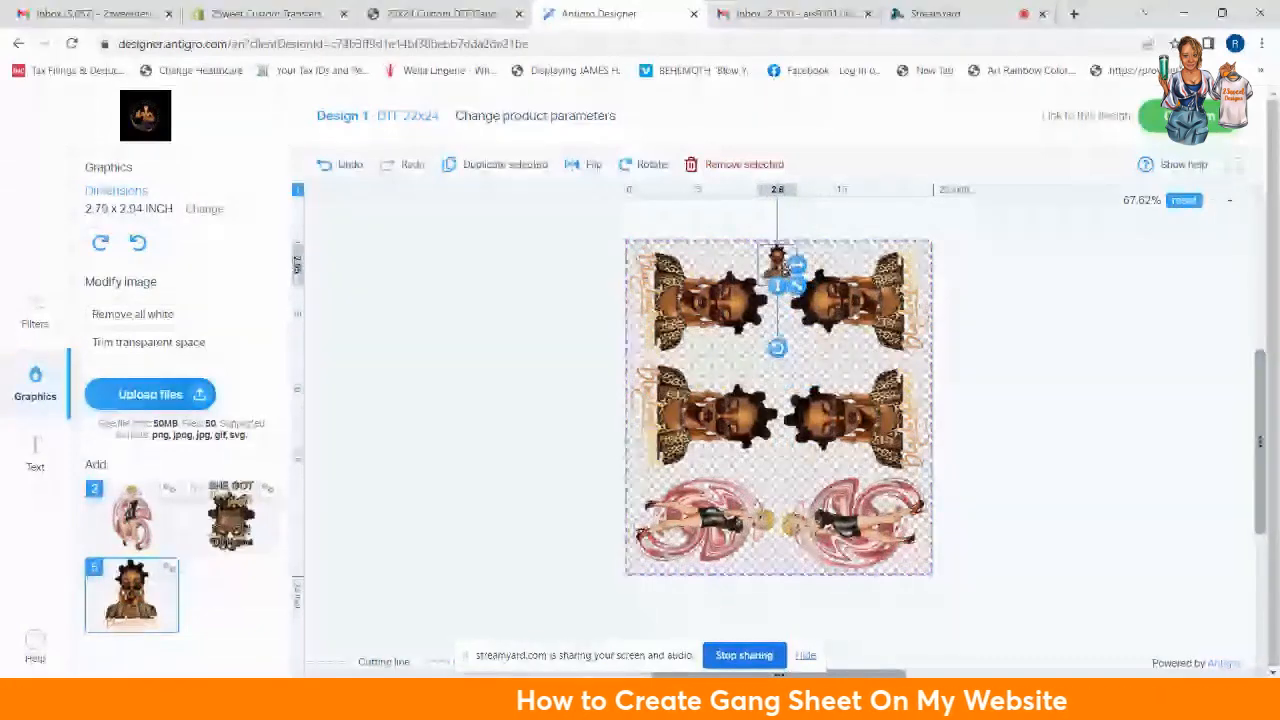
Step: Duplicate the small portrait three times, placing copies between the left, centre and right-hand figures, the last sideways
left_click(506, 165)
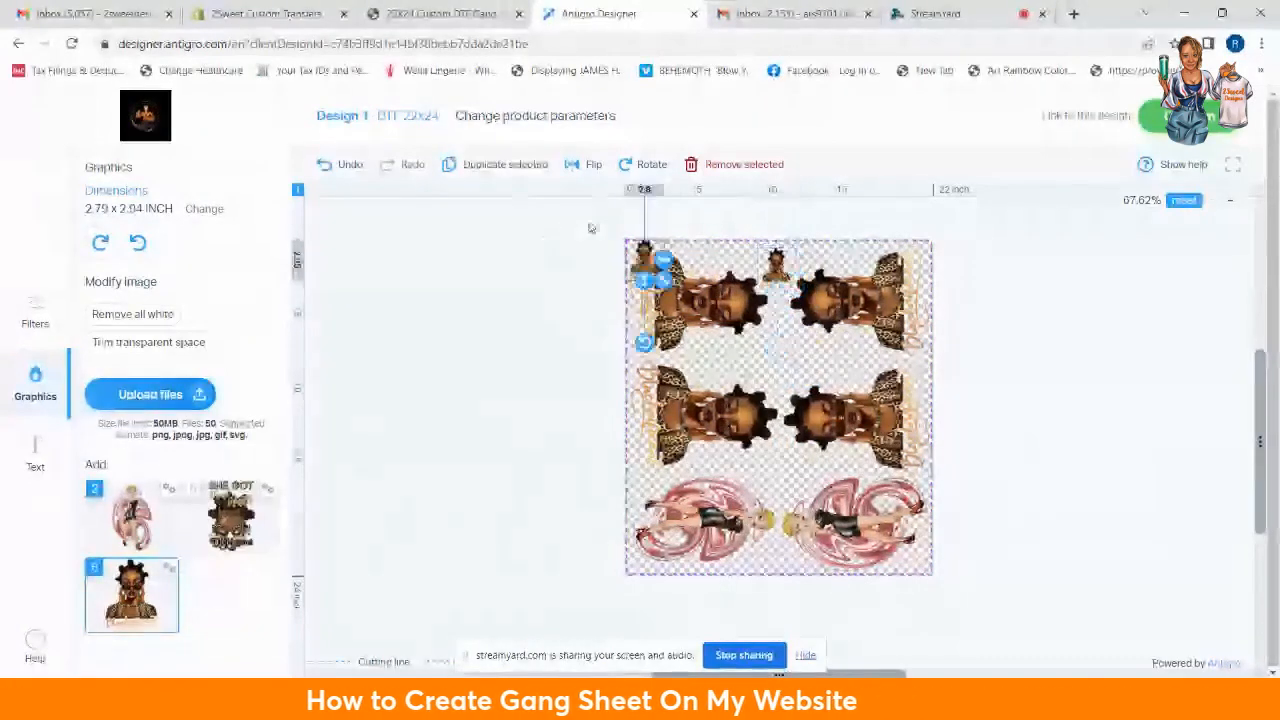
left_click_drag(641, 253, 705, 345)
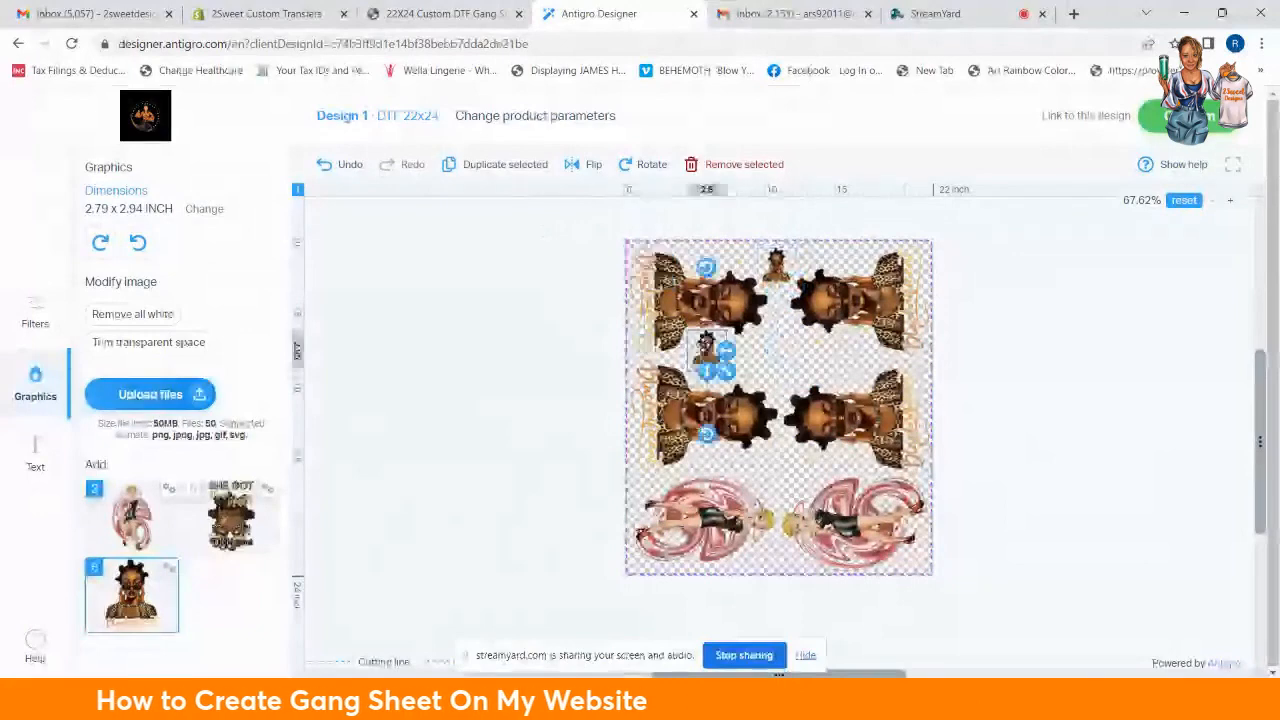
left_click(496, 165)
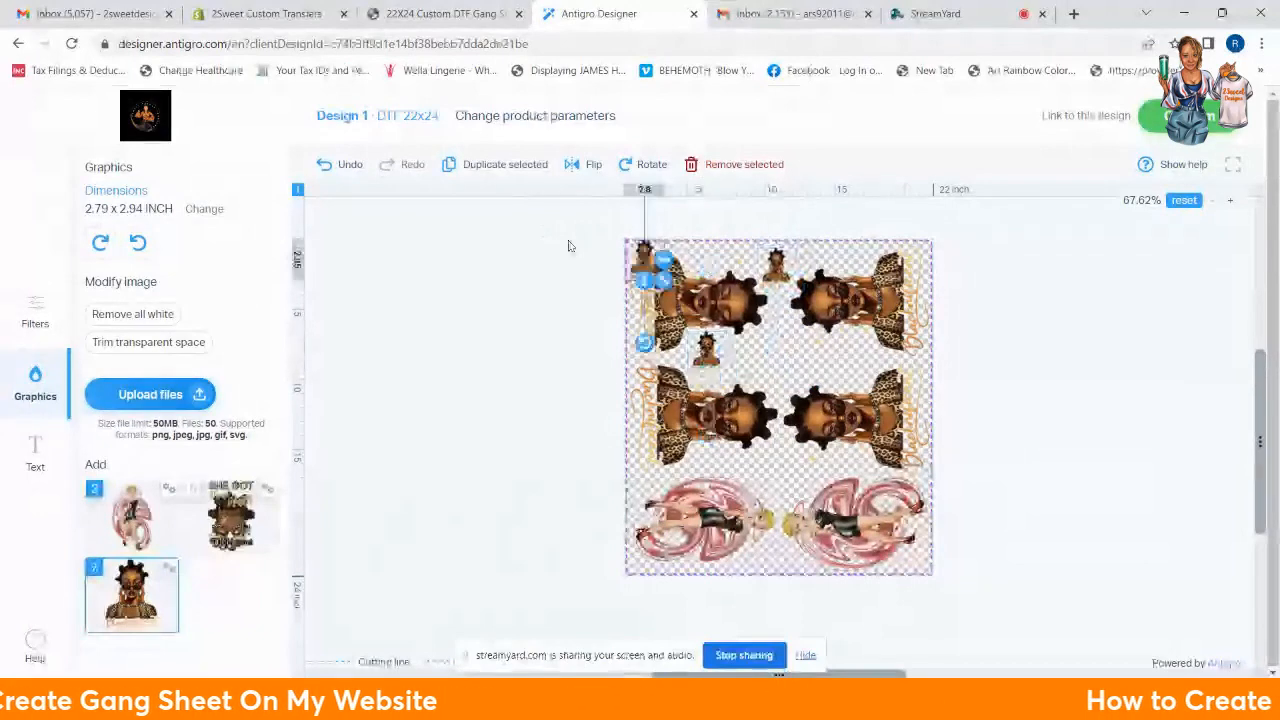
left_click_drag(643, 252, 773, 340)
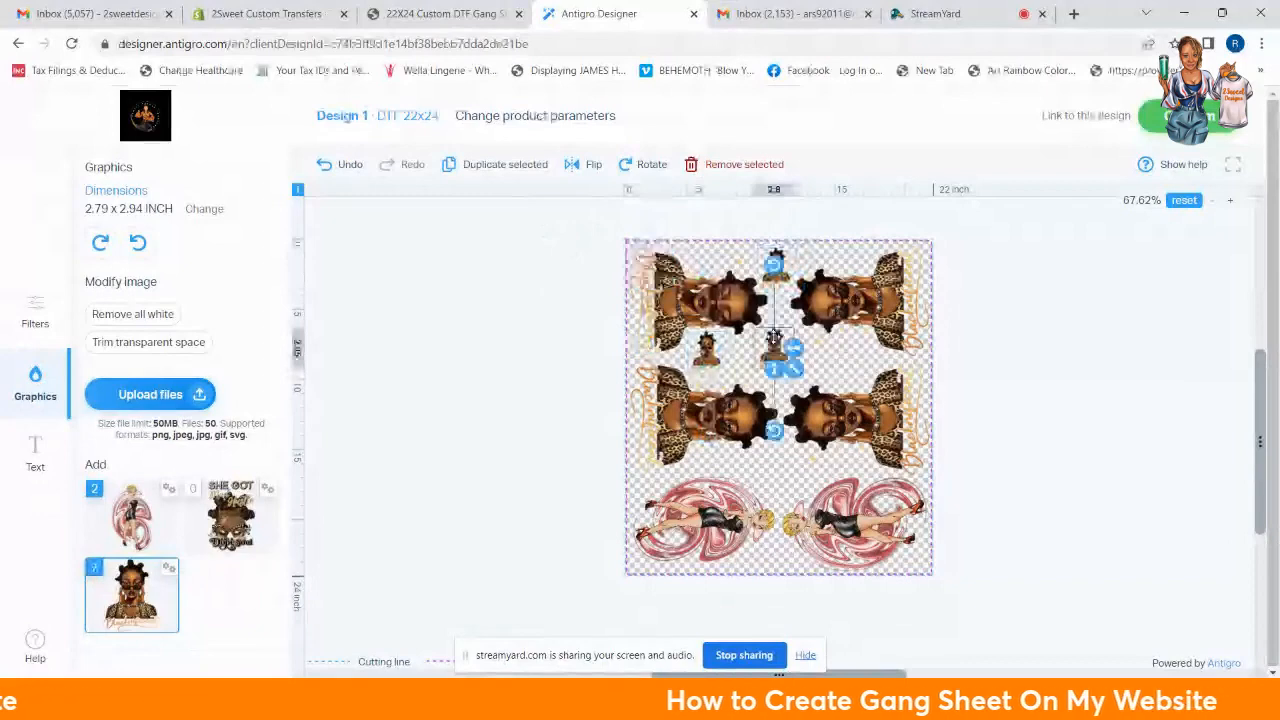
left_click(498, 166)
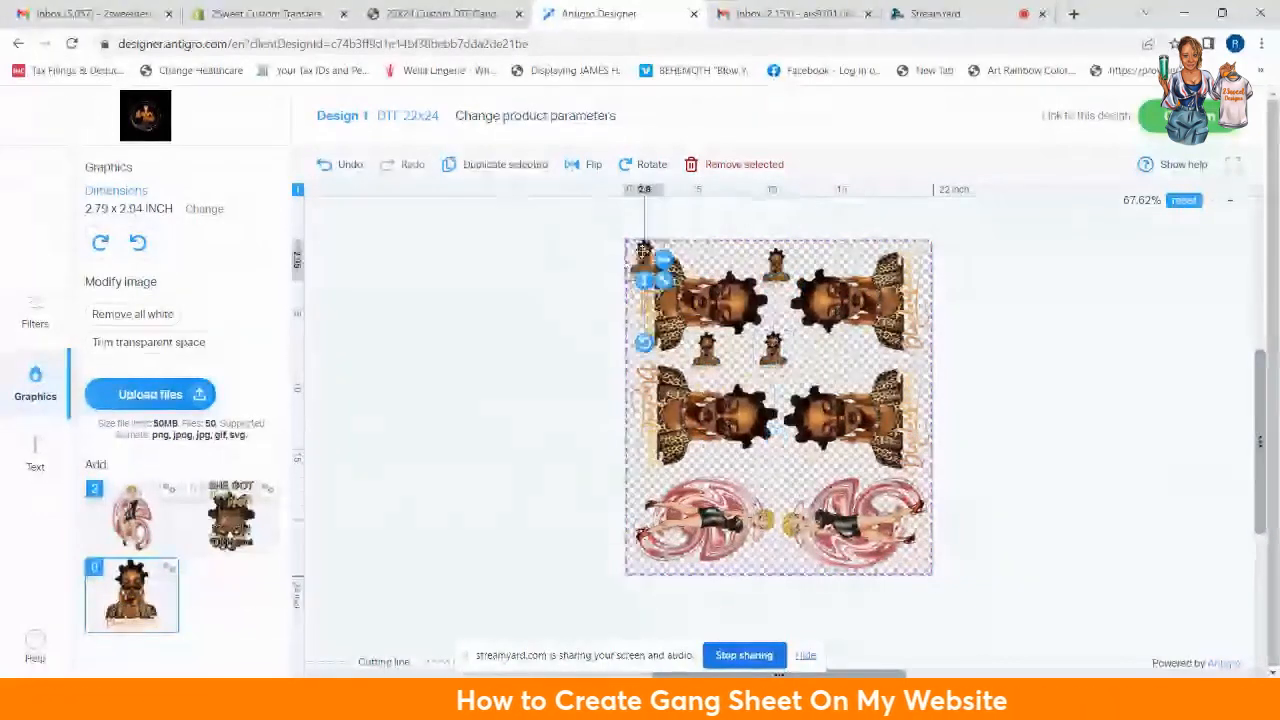
left_click_drag(643, 252, 846, 352)
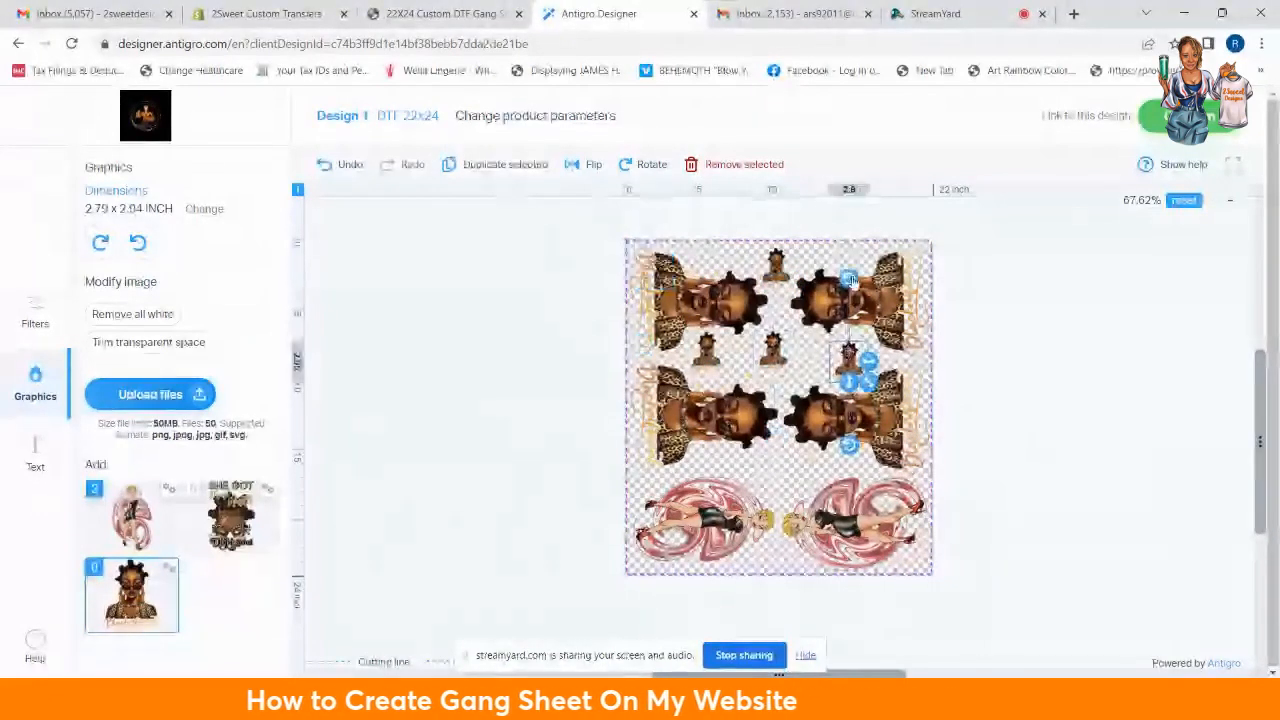
left_click_drag(849, 280, 750, 364)
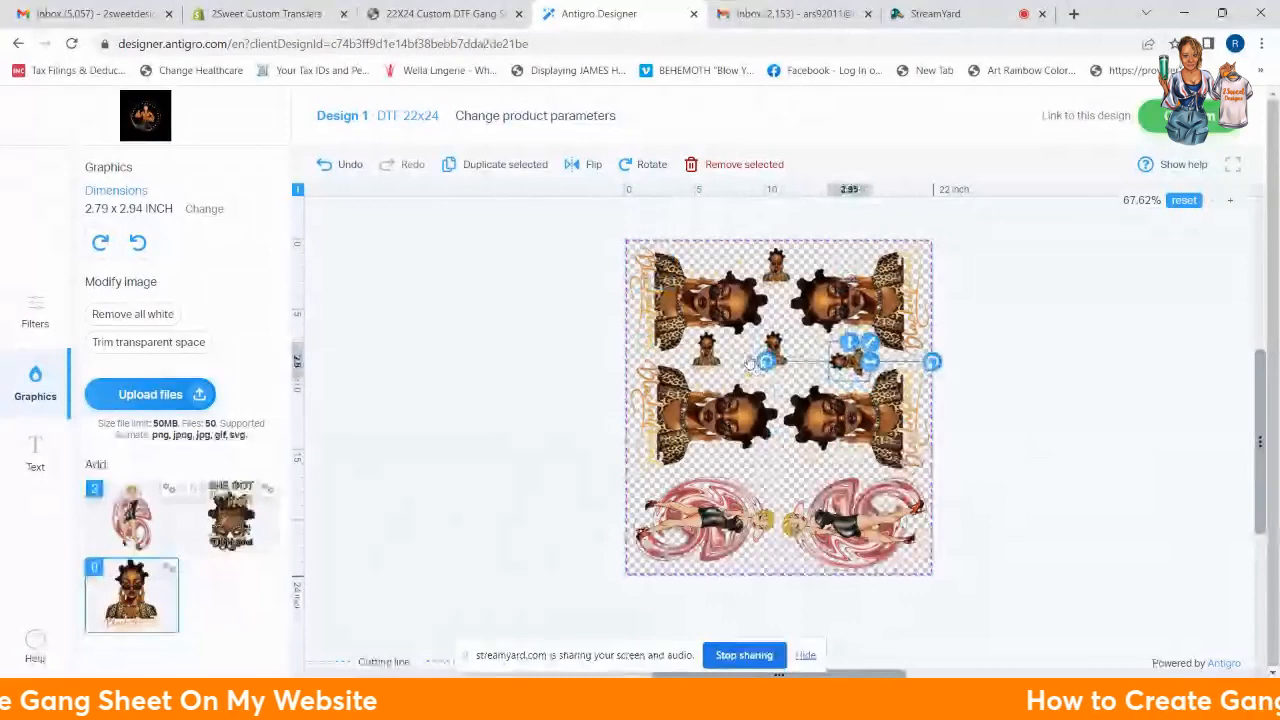
left_click_drag(854, 360, 852, 362)
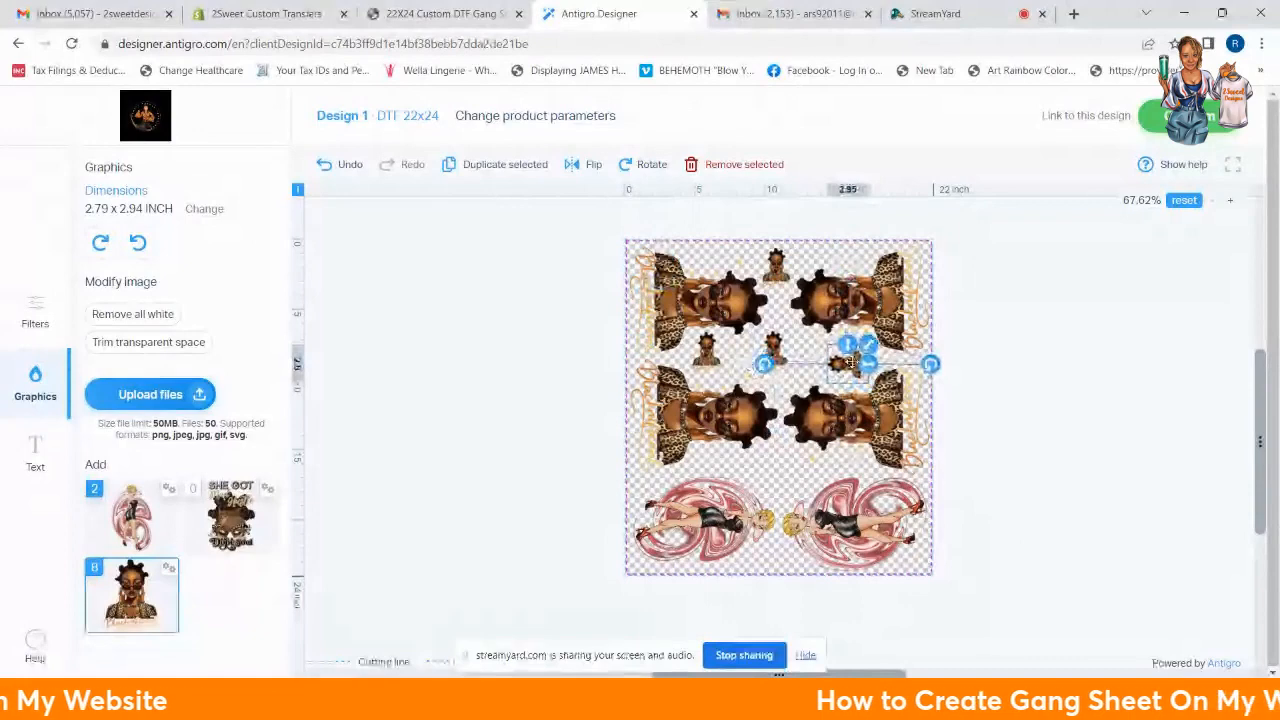
left_click(1057, 363)
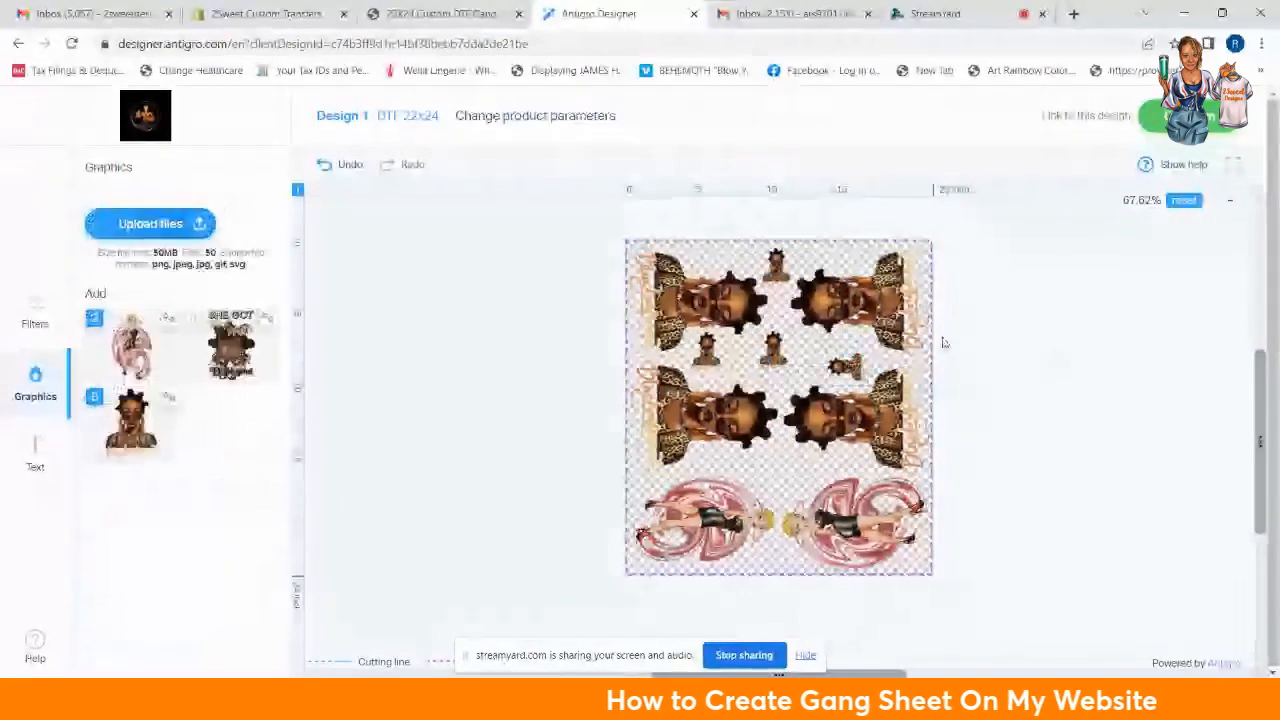
Step: Zoom the sheet to about 108.9% and duplicate the small right-hand portrait
left_click(1228, 203)
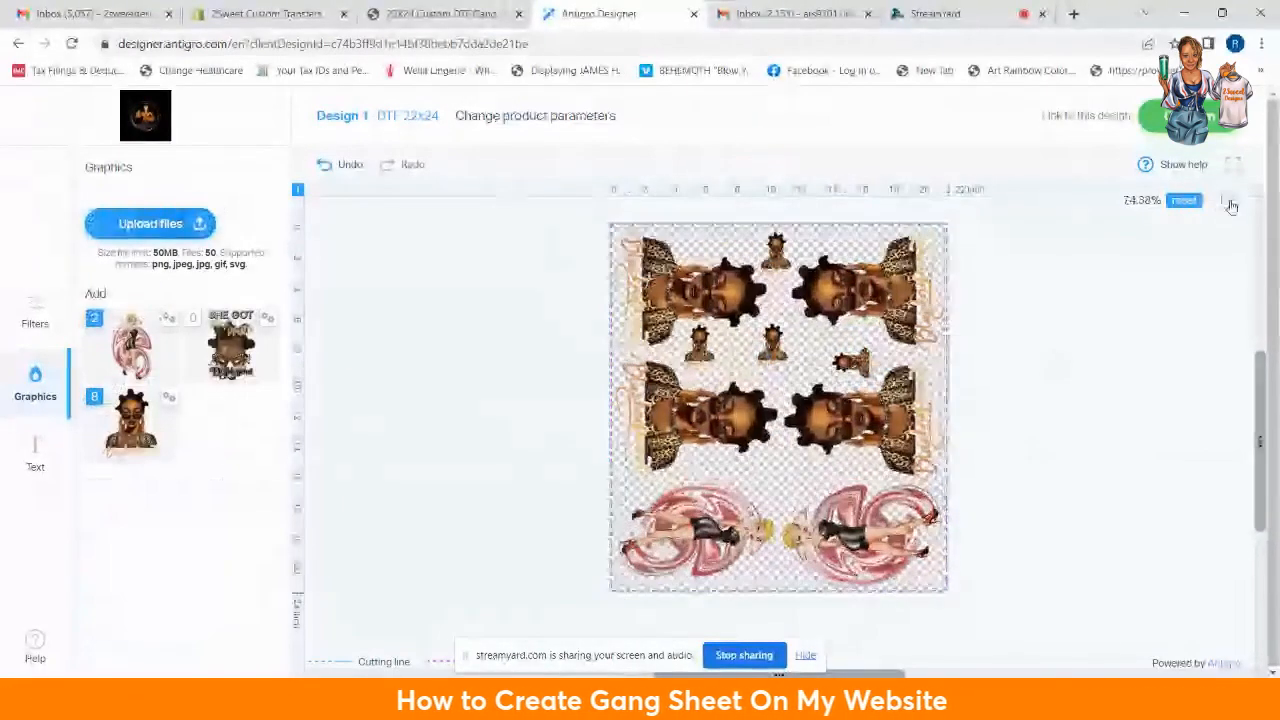
left_click(1230, 203)
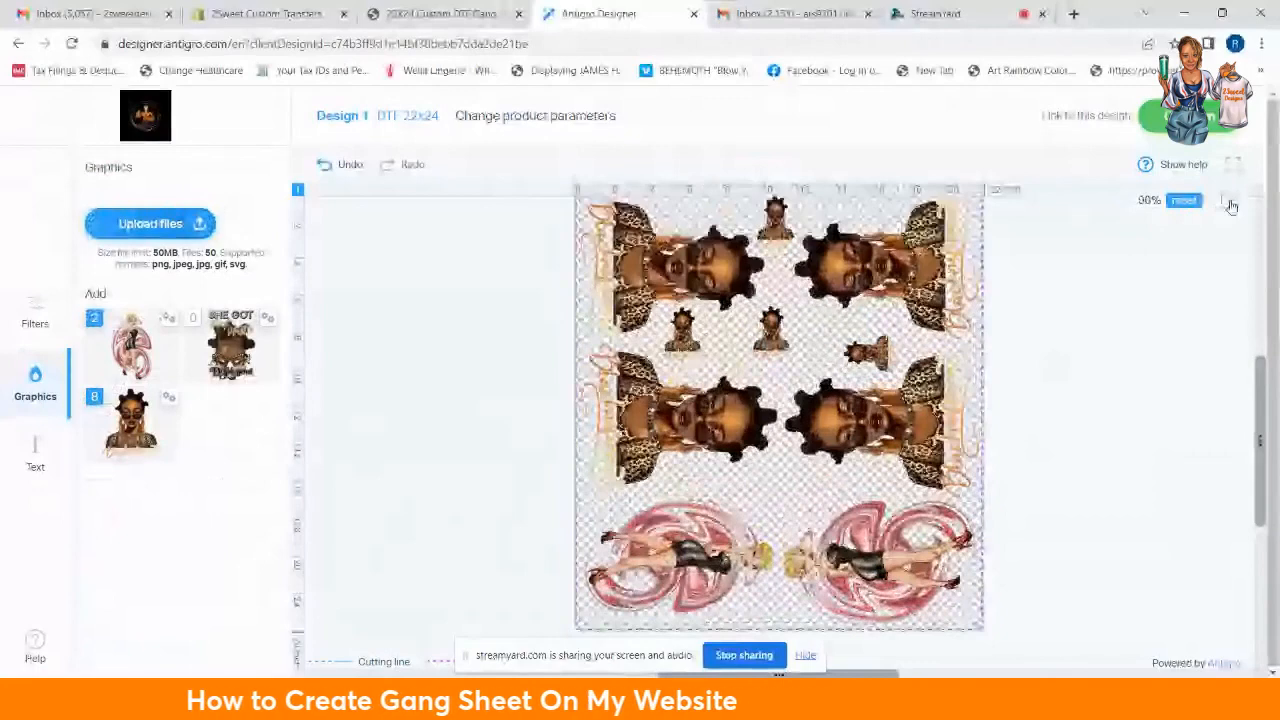
left_click(1230, 203)
left_click(1230, 203)
scroll(1131, 326, "up", 2)
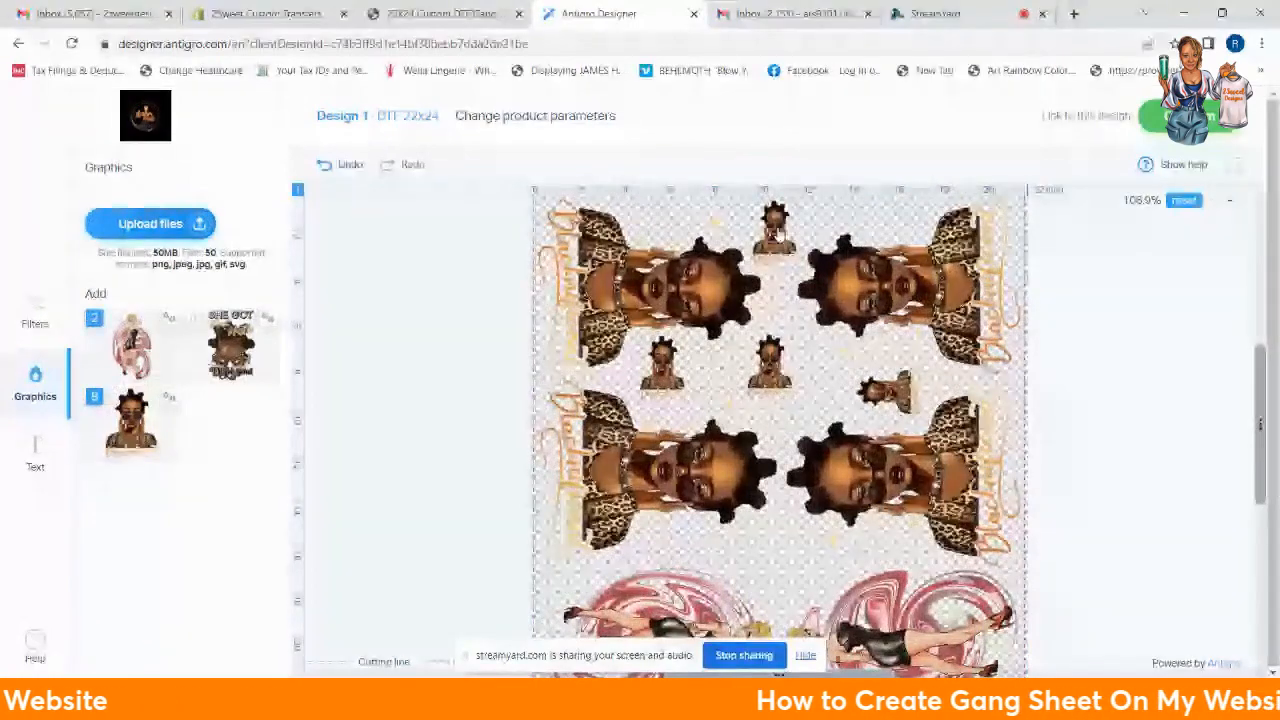
left_click(776, 232)
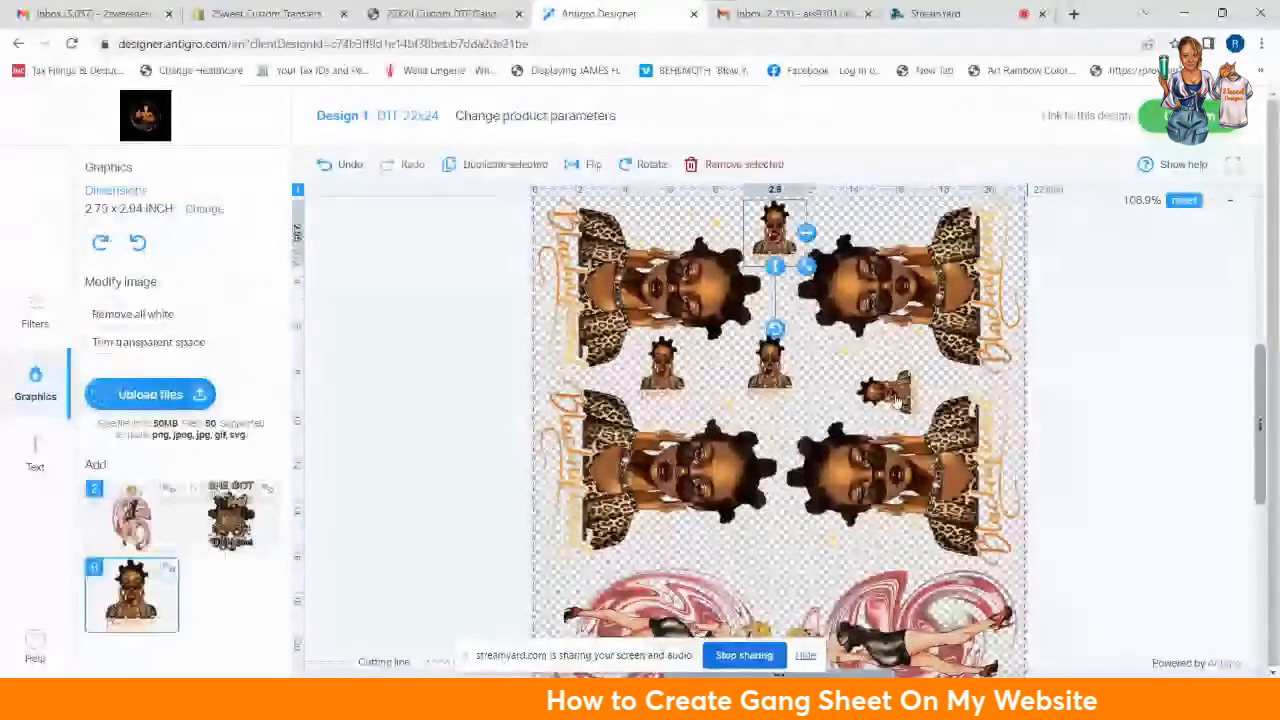
left_click(897, 400)
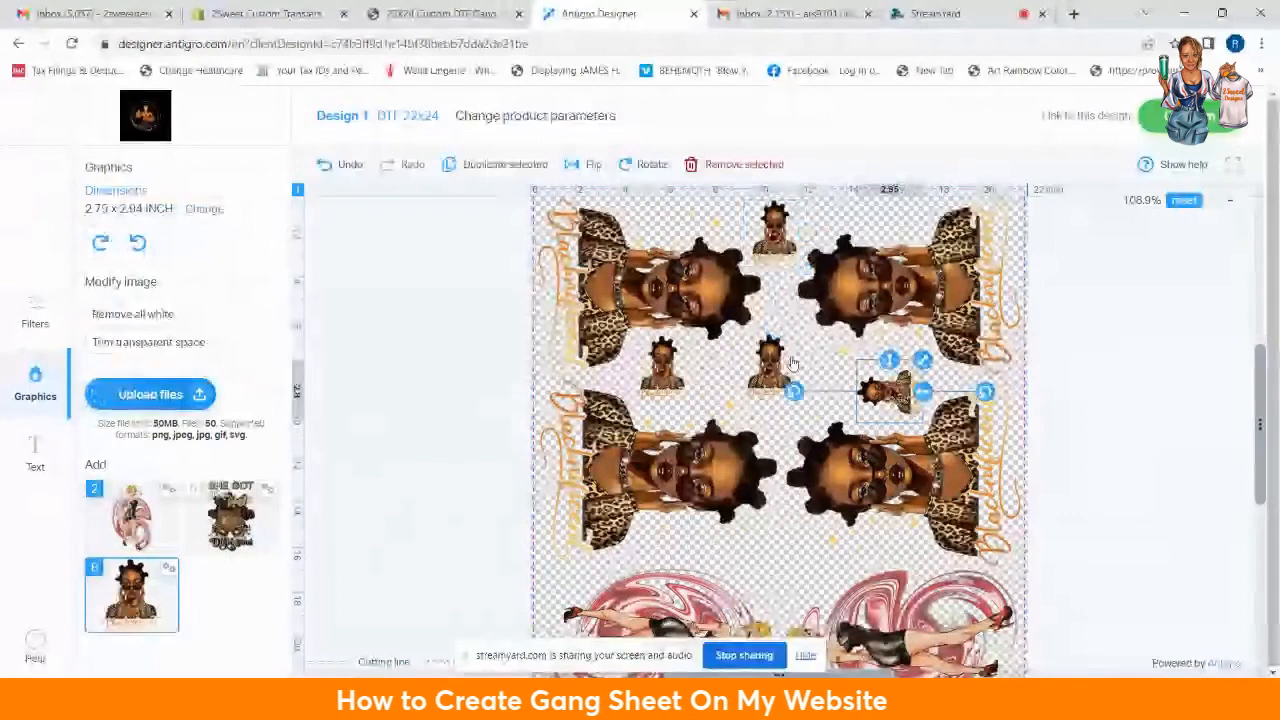
left_click(477, 168)
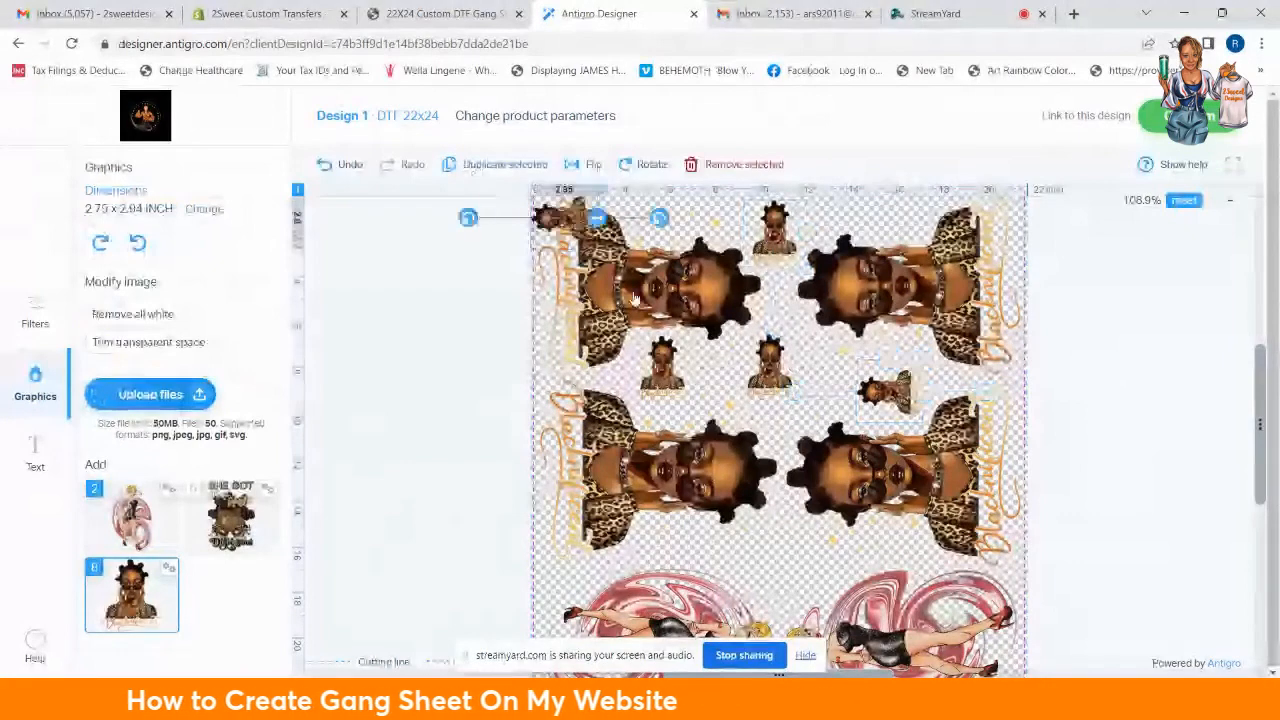
Step: Rotate the small copy upright and centre it just above the pin-up pair
left_click_drag(566, 218, 758, 556)
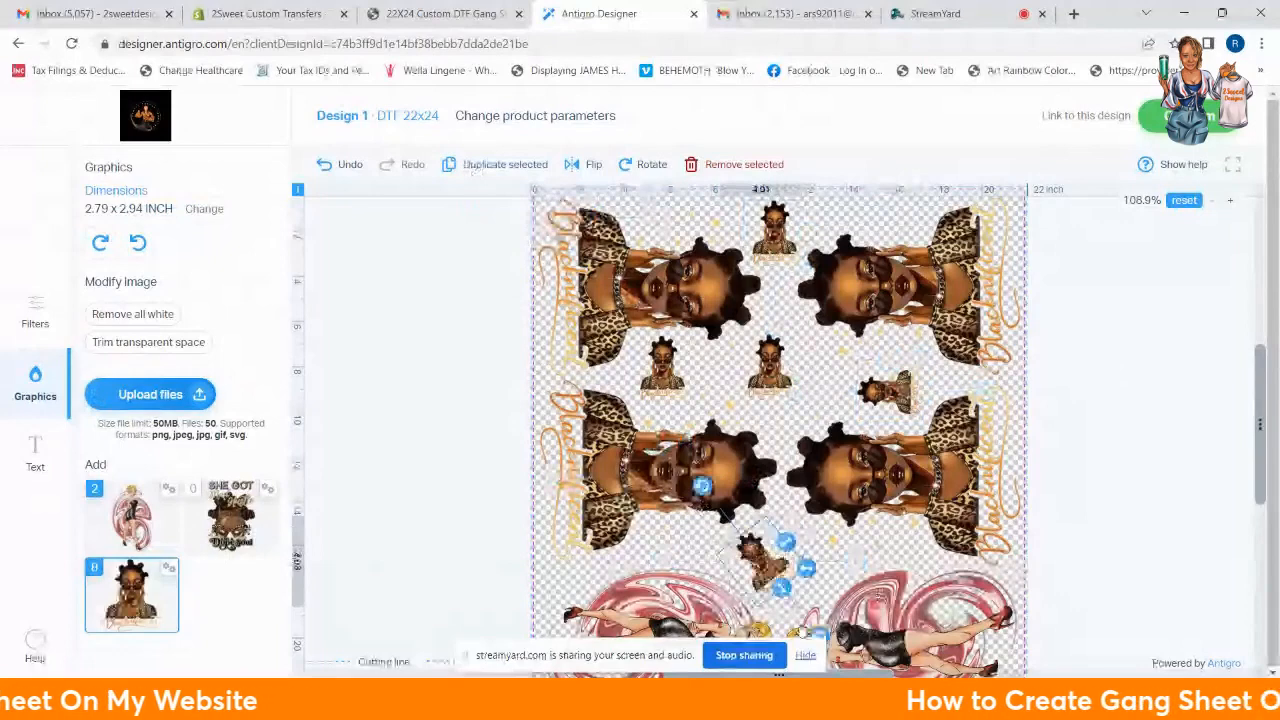
left_click_drag(803, 632, 767, 623)
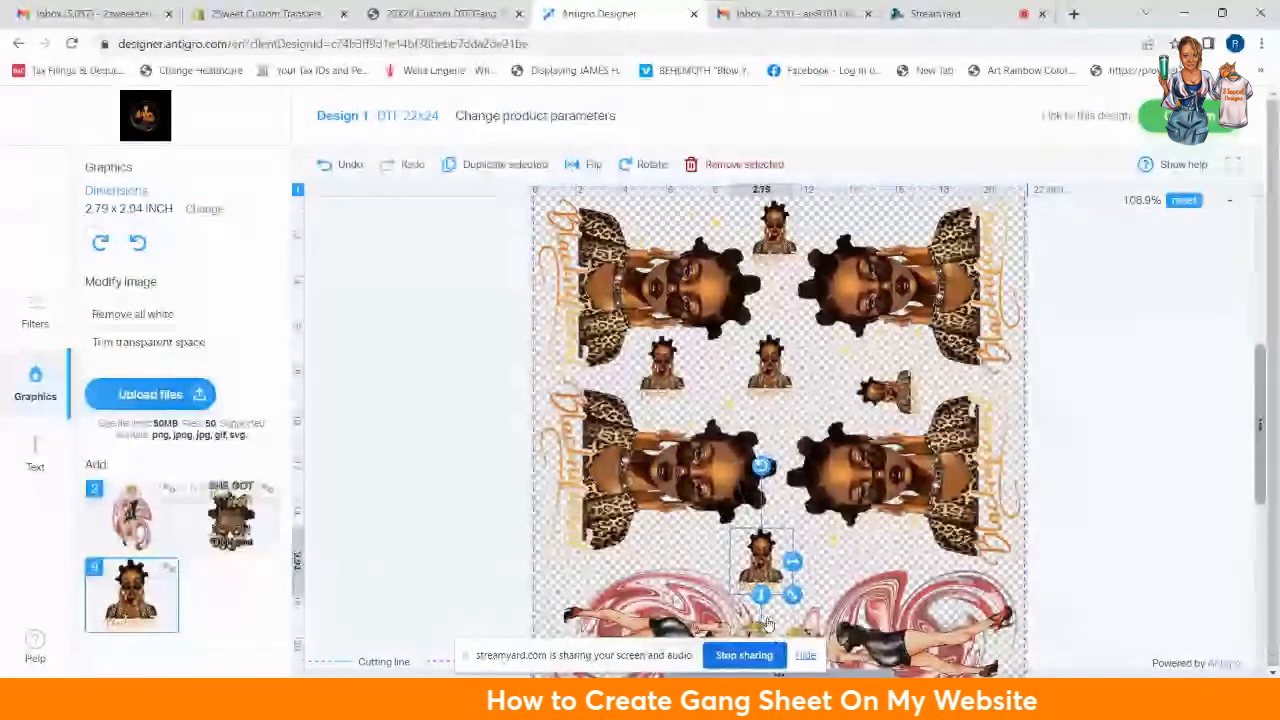
left_click_drag(767, 557, 790, 561)
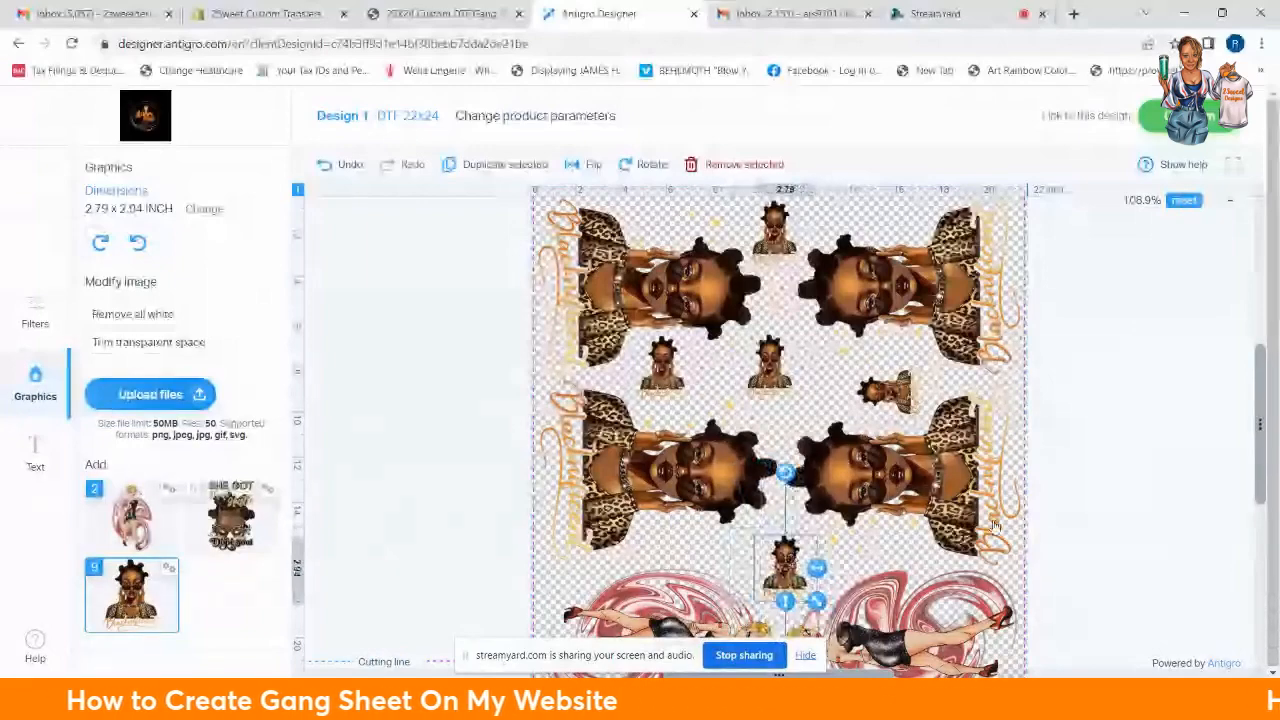
scroll(995, 525, "down", 1)
scroll(1093, 438, "down", 1)
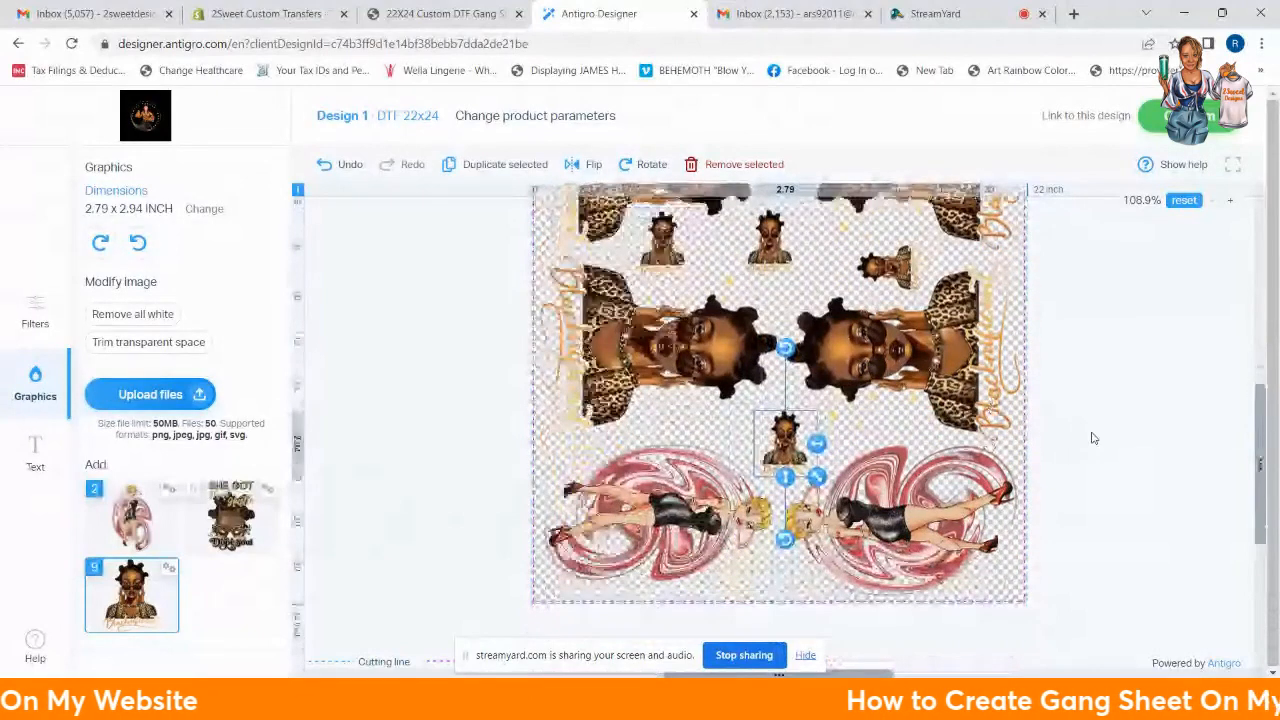
left_click(1070, 456)
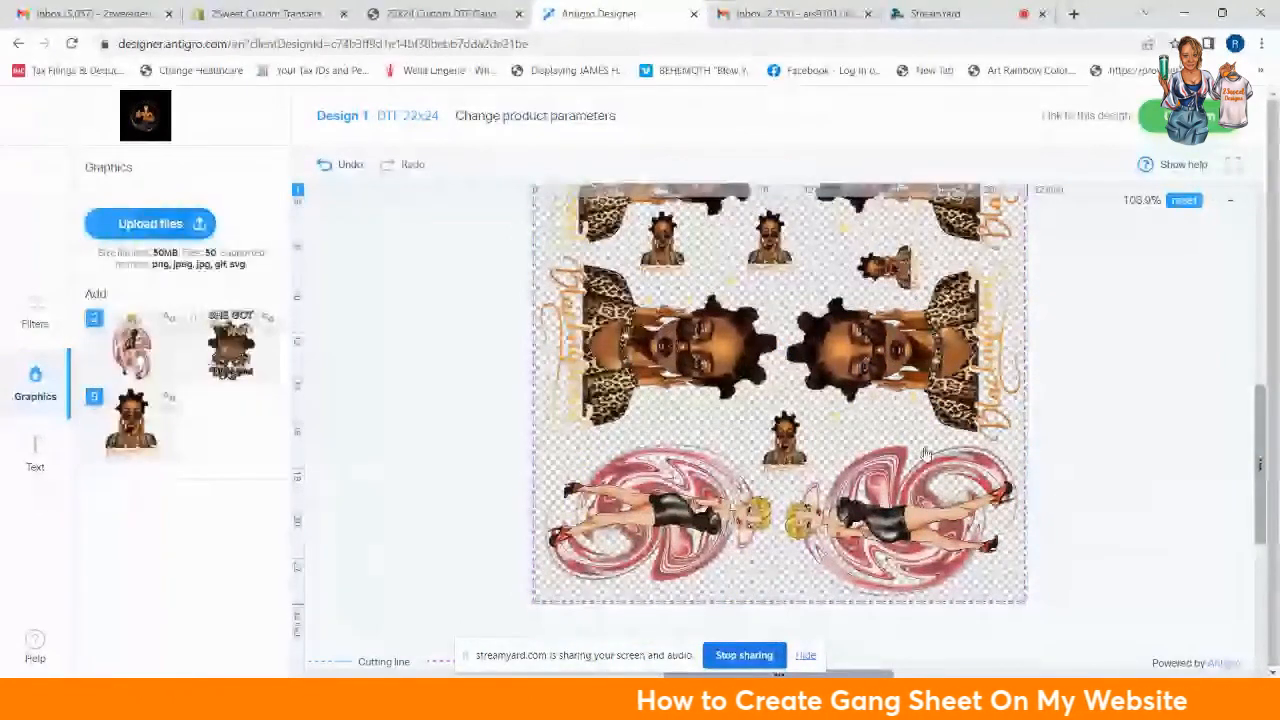
left_click(602, 482)
Step: Stretch the left pin-up graphic and the lower-left portrait slightly taller
left_click_drag(664, 596, 664, 607)
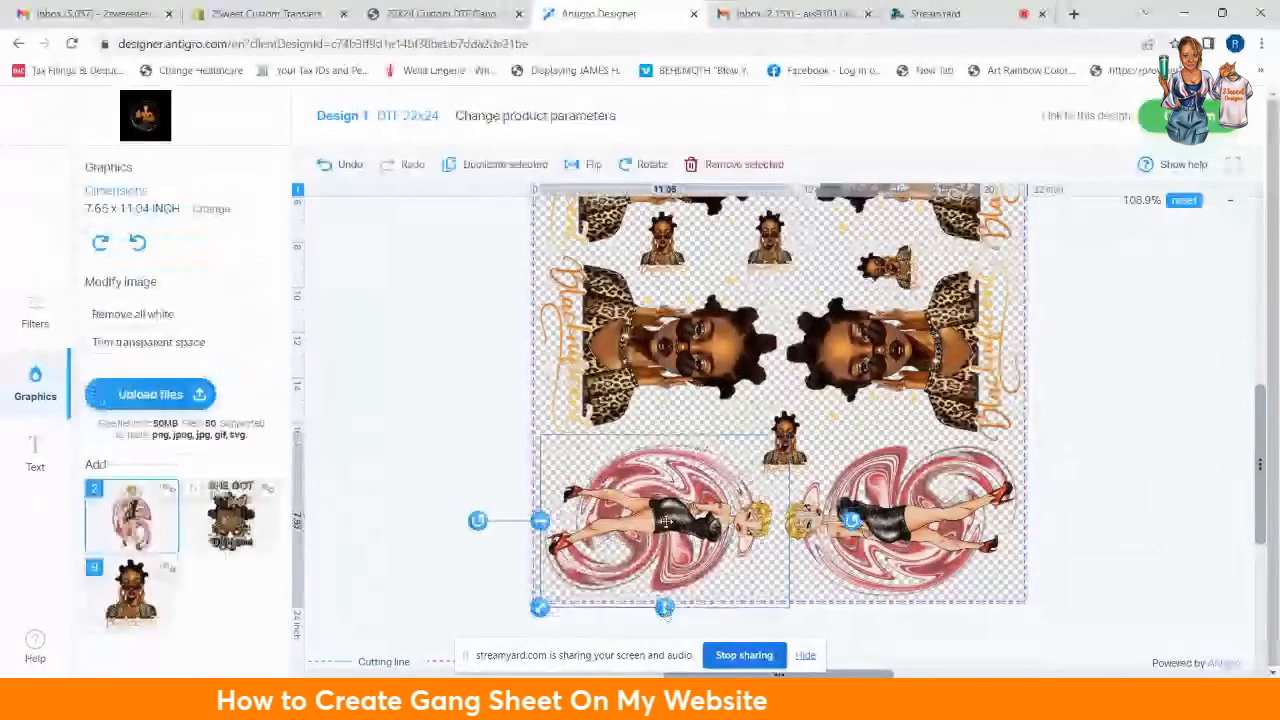
left_click_drag(666, 521, 668, 516)
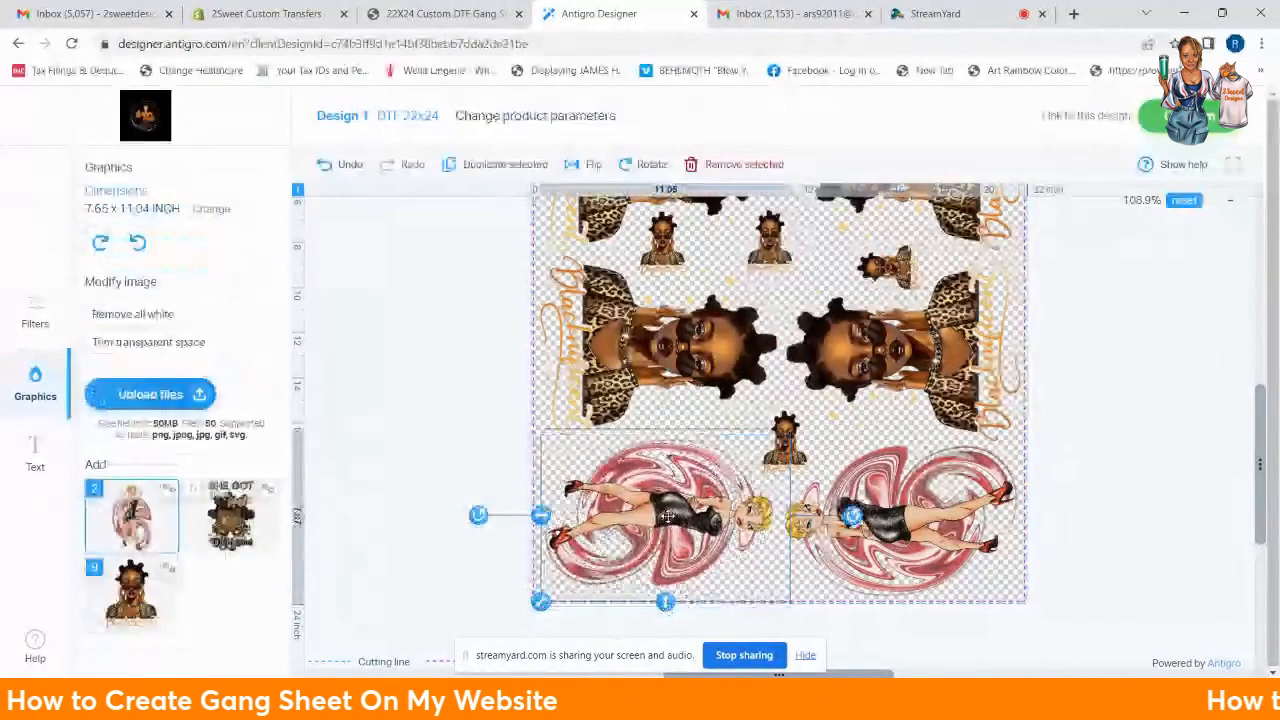
left_click(664, 394)
left_click_drag(658, 461, 658, 471)
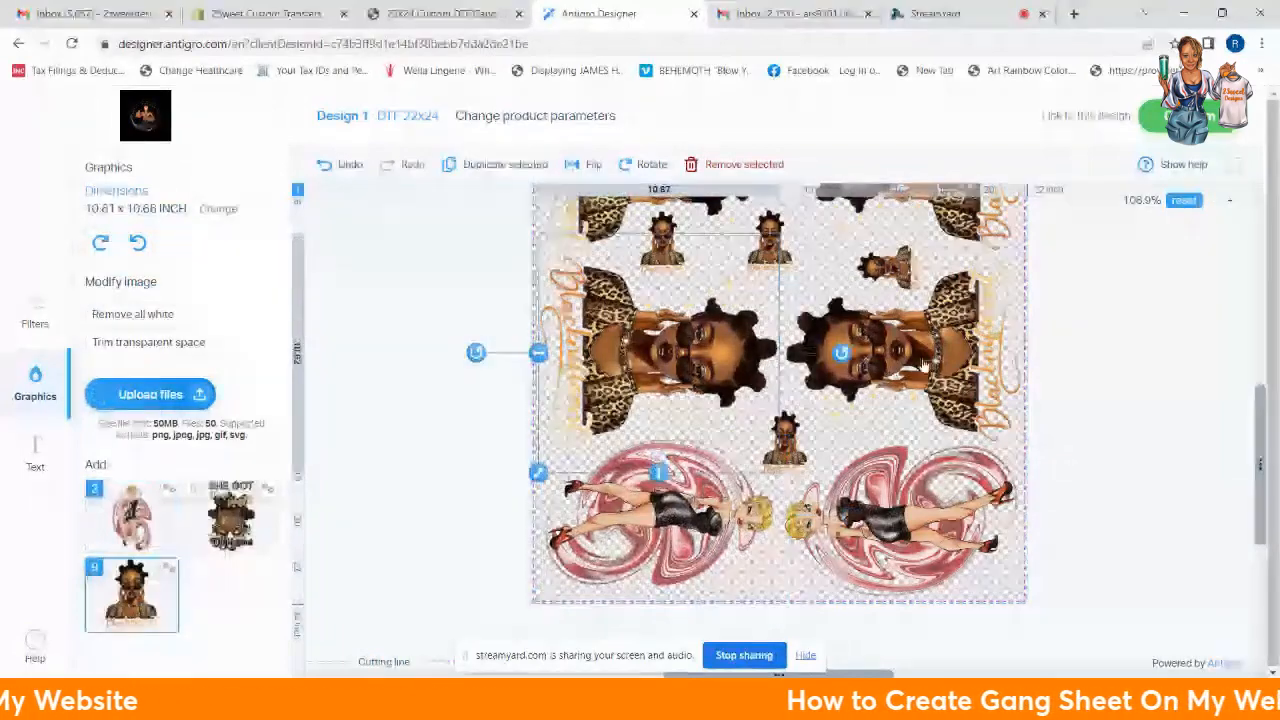
Step: Stretch the lower-right portrait slightly taller, nudge it down, then deselect it
left_click(922, 367)
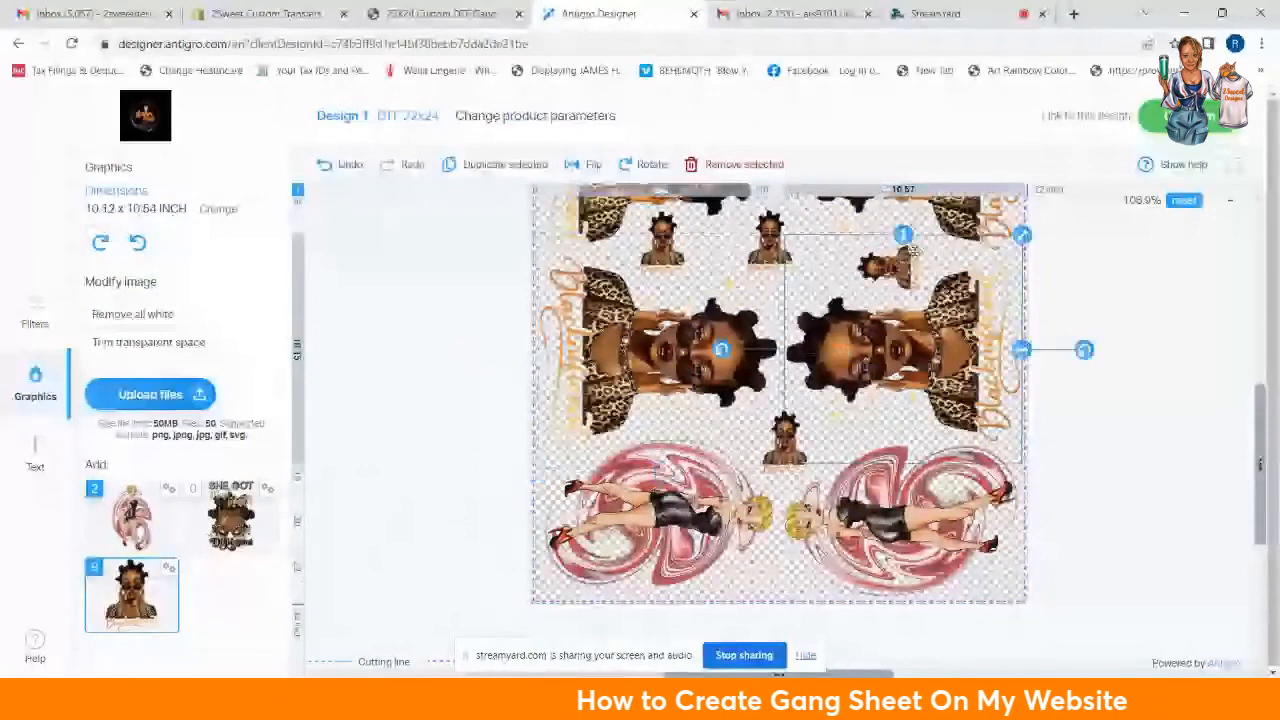
left_click_drag(912, 251, 903, 230)
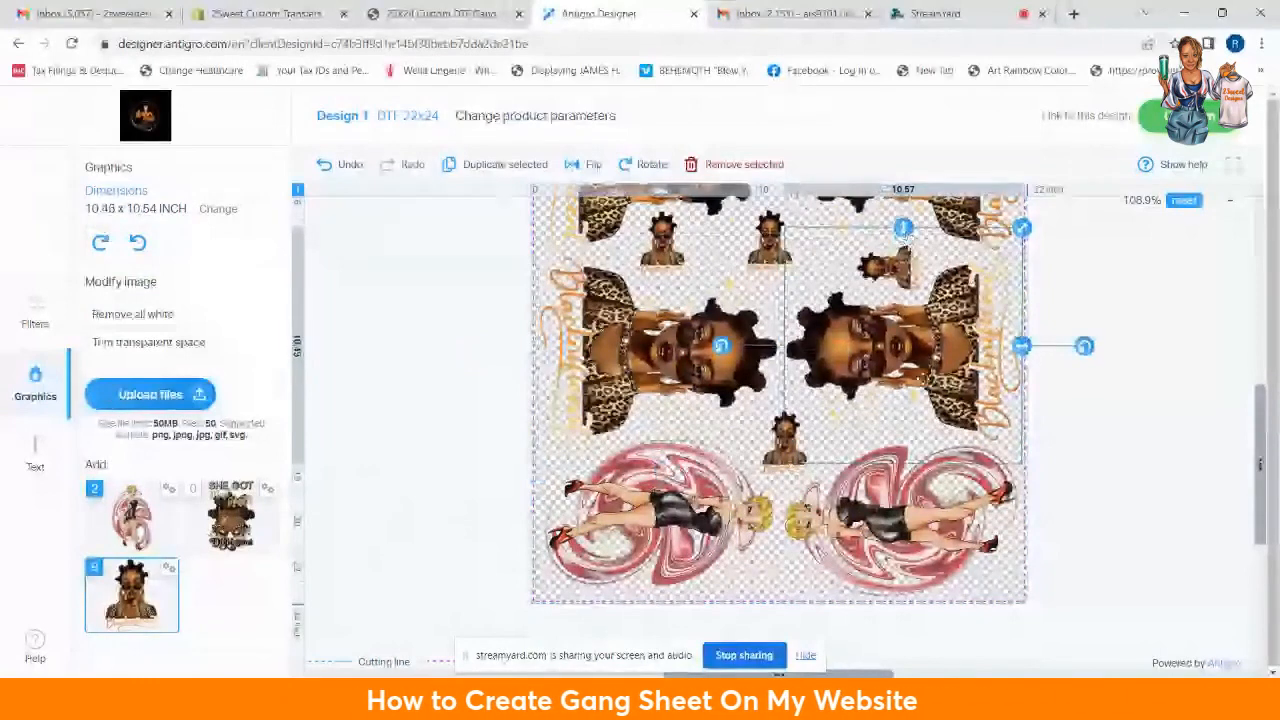
left_click_drag(925, 376, 926, 382)
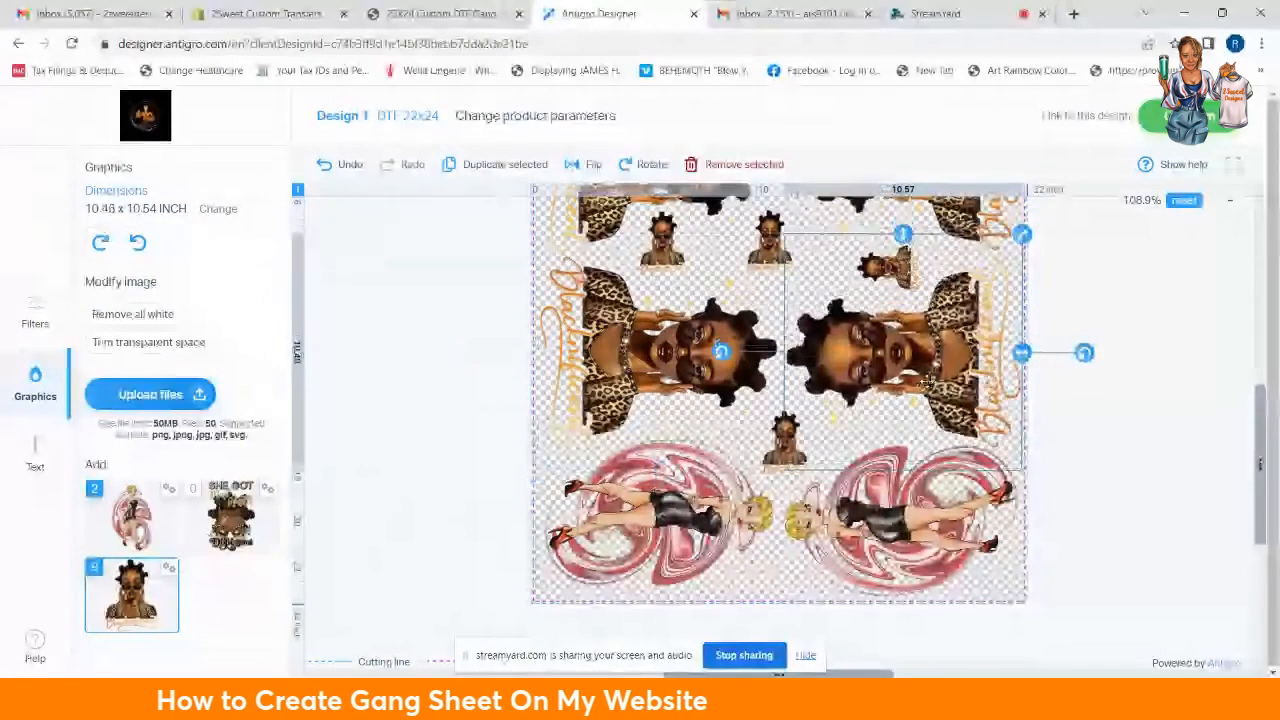
scroll(1117, 451, "up", 1)
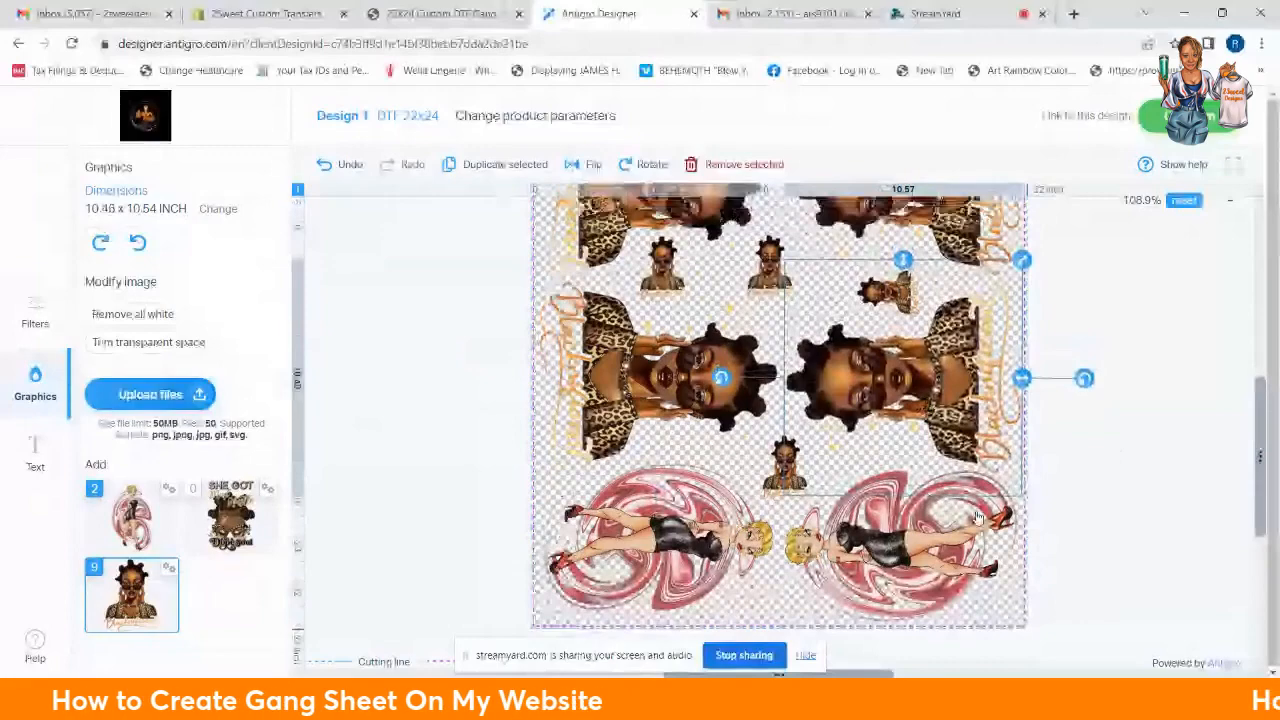
left_click(1066, 343)
scroll(908, 423, "up", 3)
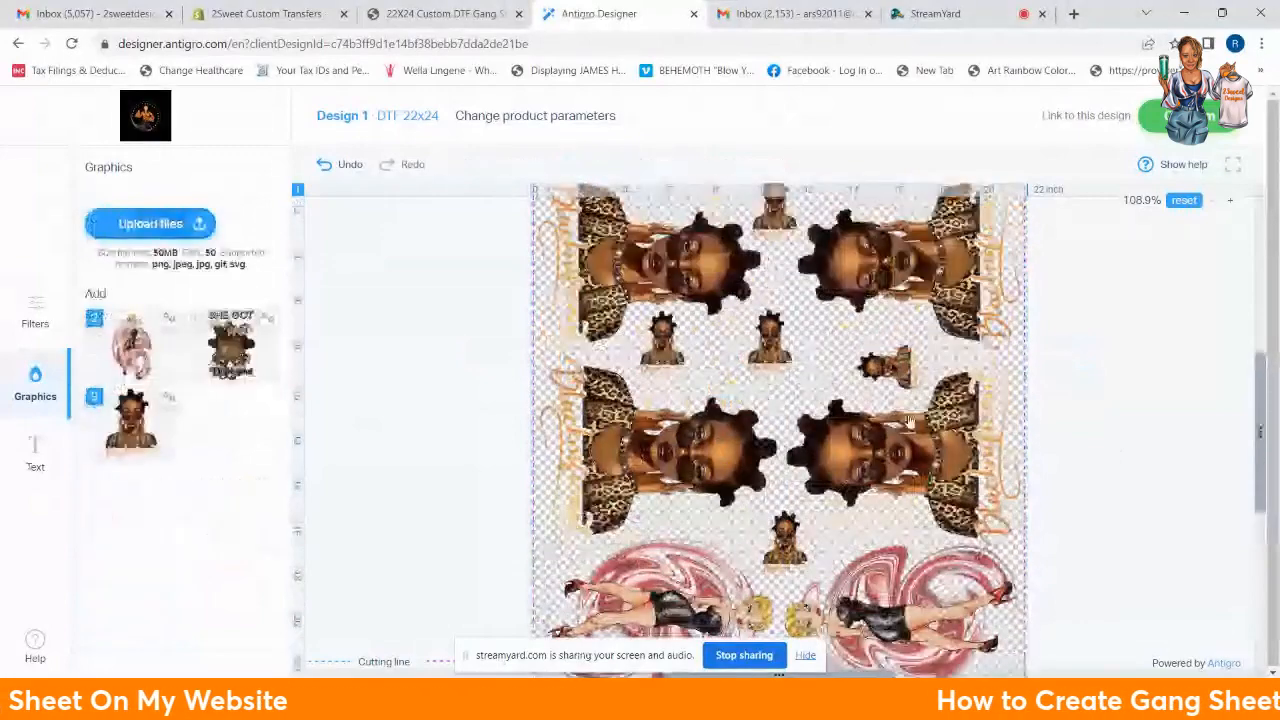
Step: Resize the upper-left portrait to 10.3 x 10 inches and nudge it up slightly
scroll(908, 423, "up", 2)
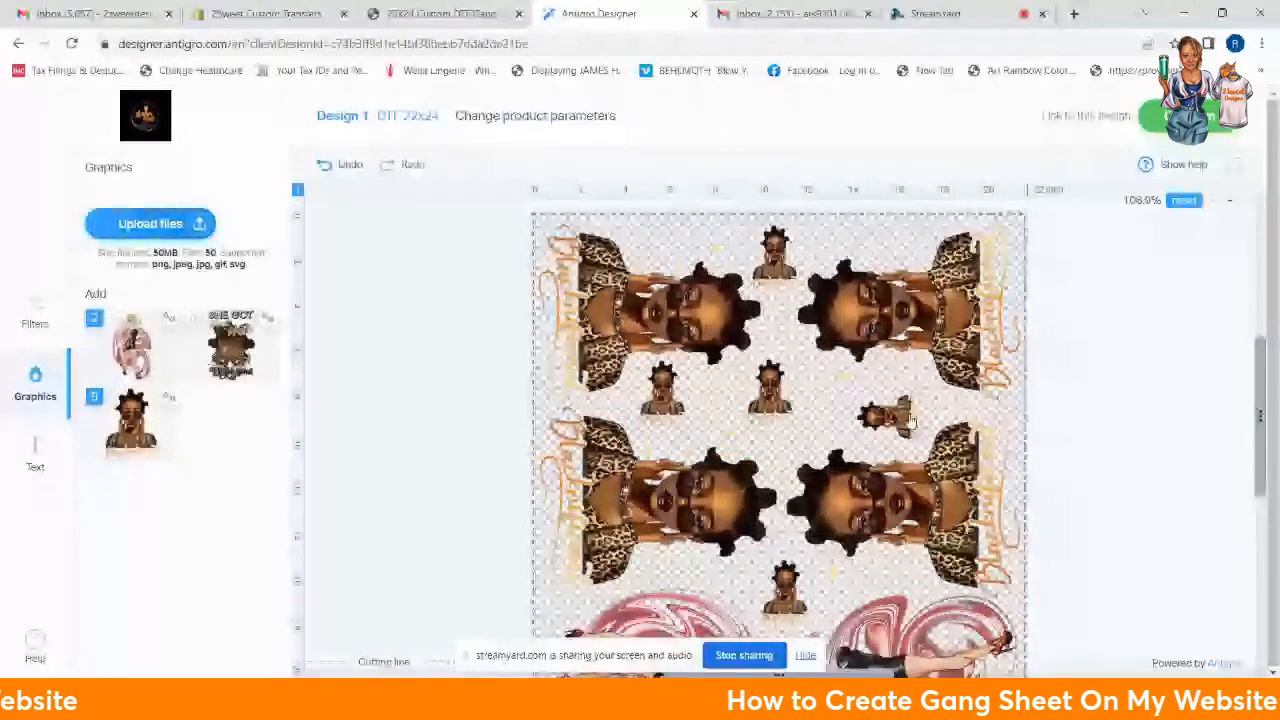
left_click(910, 420)
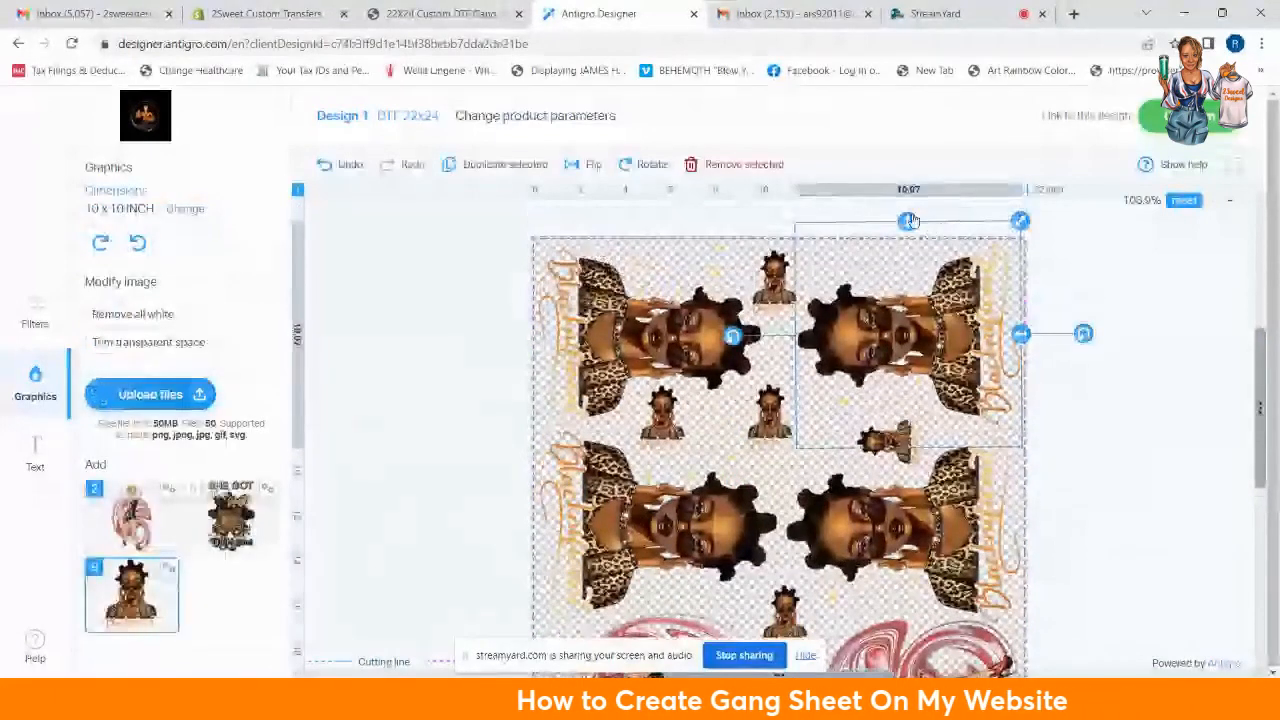
left_click(700, 365)
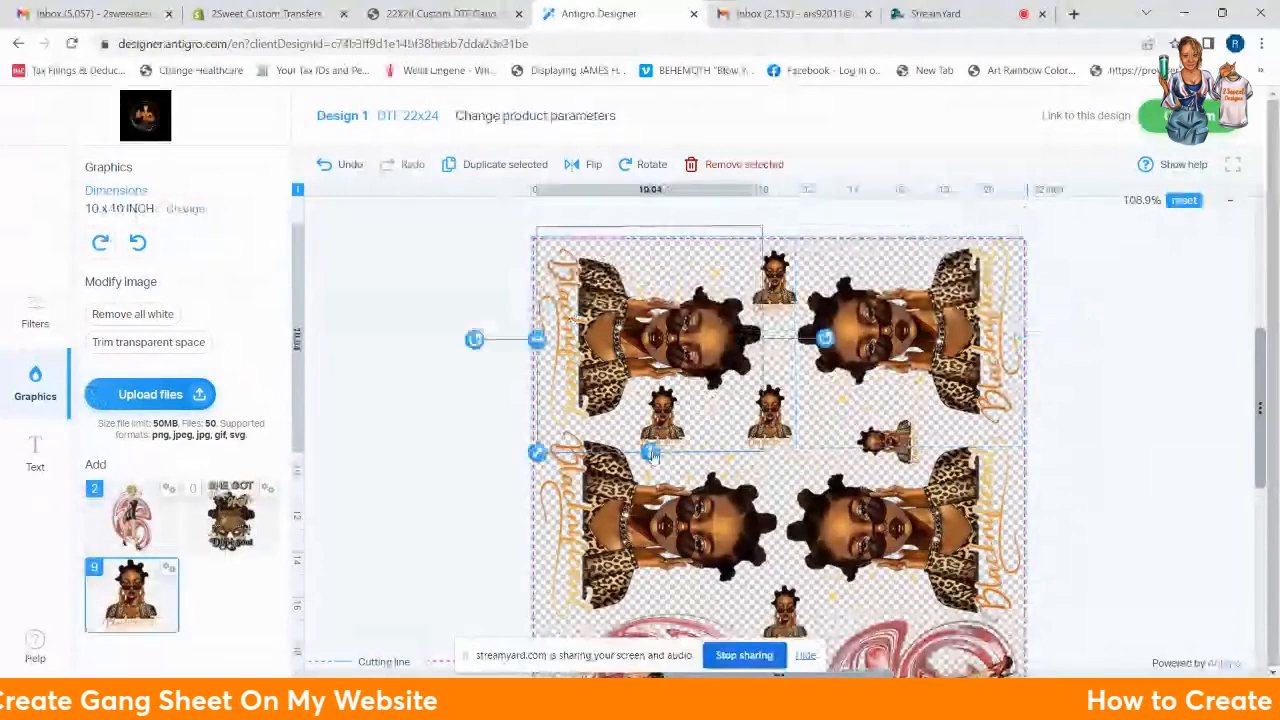
left_click_drag(651, 455, 651, 459)
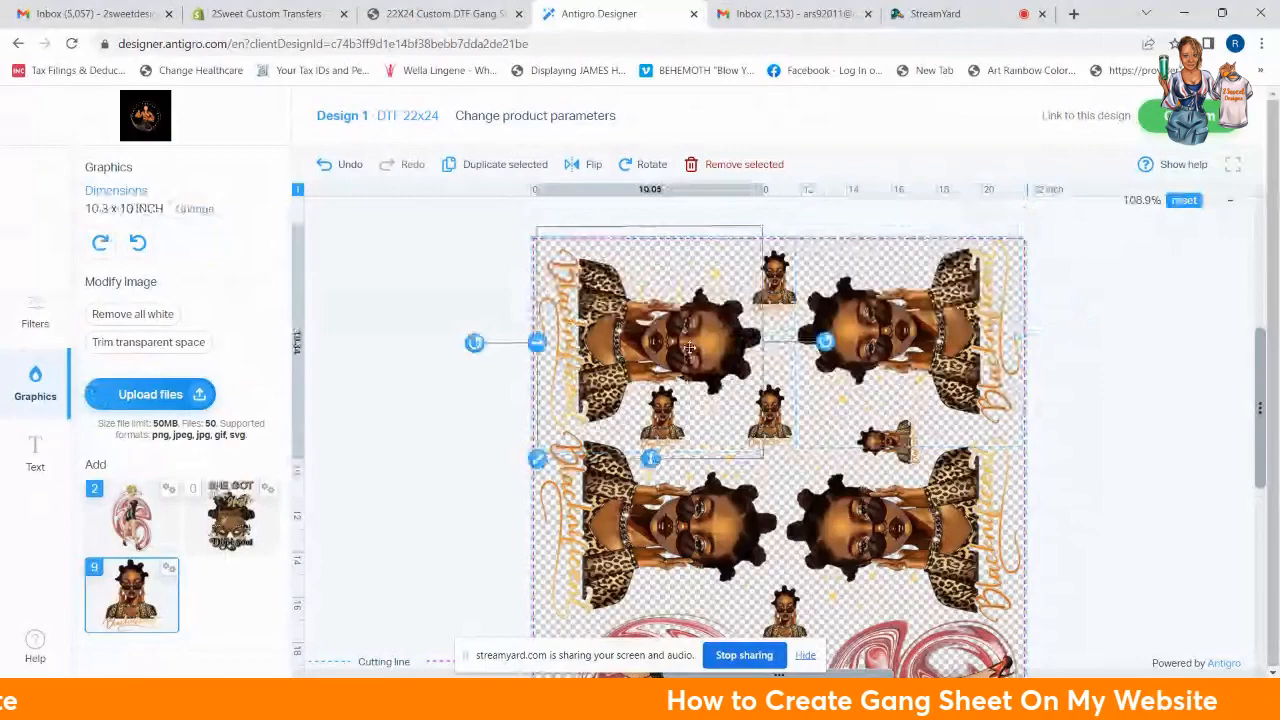
left_click_drag(690, 347, 690, 338)
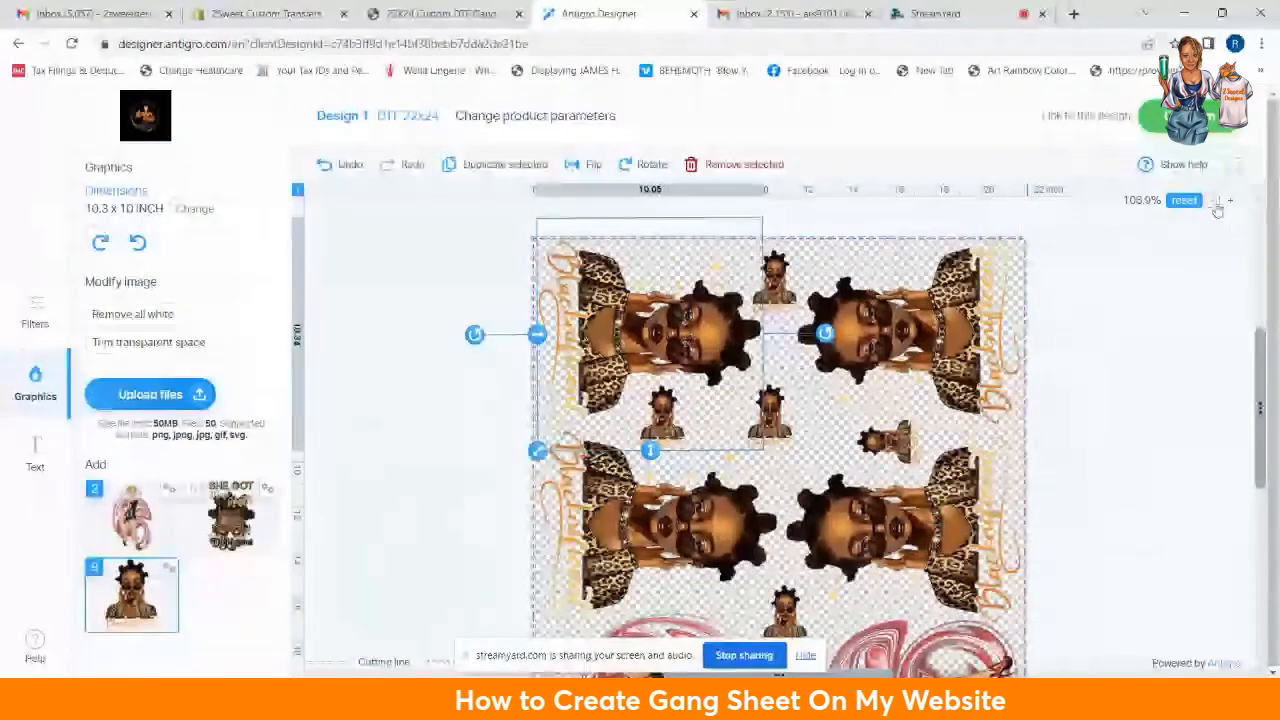
Step: Zoom out to 81.82% to review the whole gang sheet, then finish with Done
left_click(1217, 203)
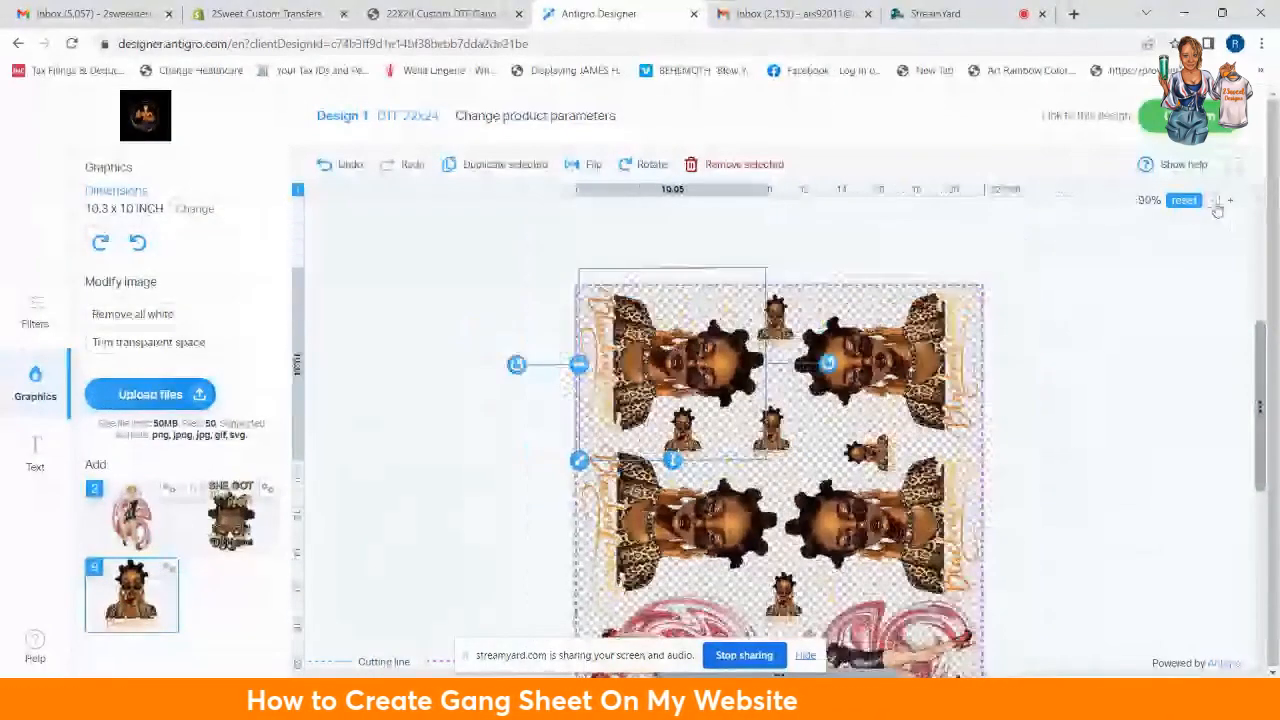
left_click(1218, 204)
left_click(1230, 206)
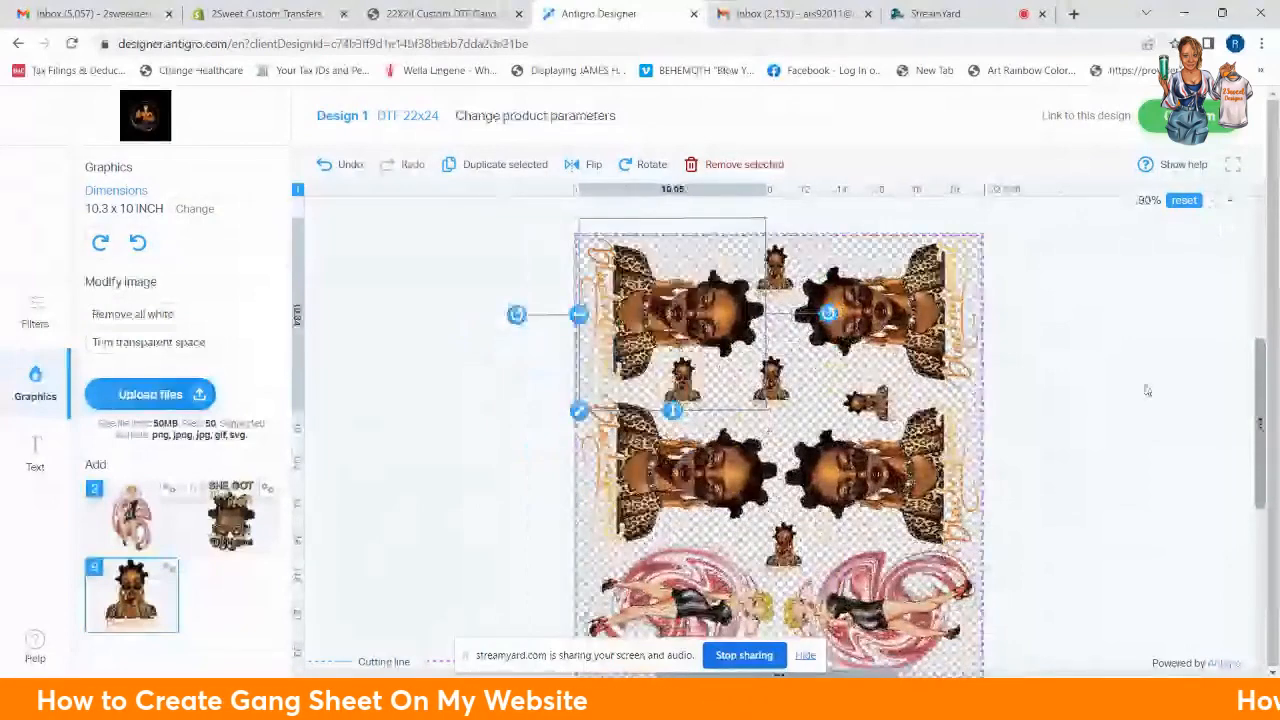
scroll(1147, 390, "down", 2)
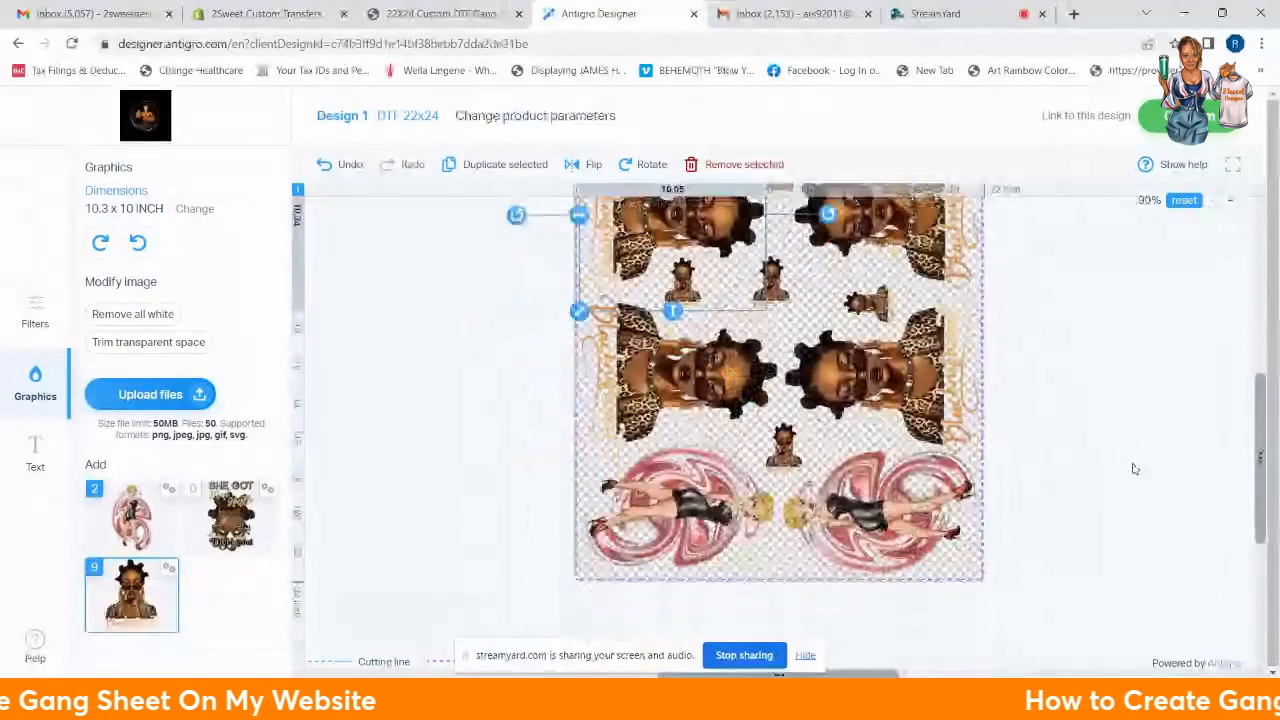
scroll(1134, 468, "up", 2)
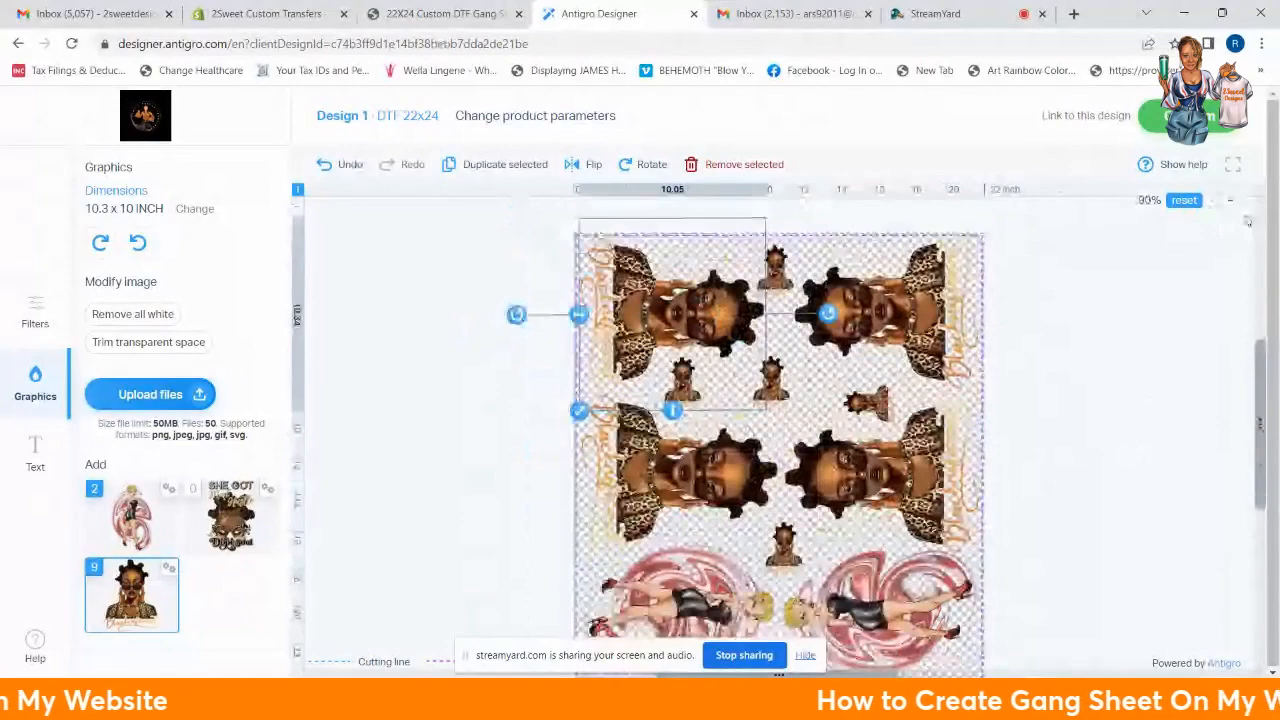
left_click(1230, 200)
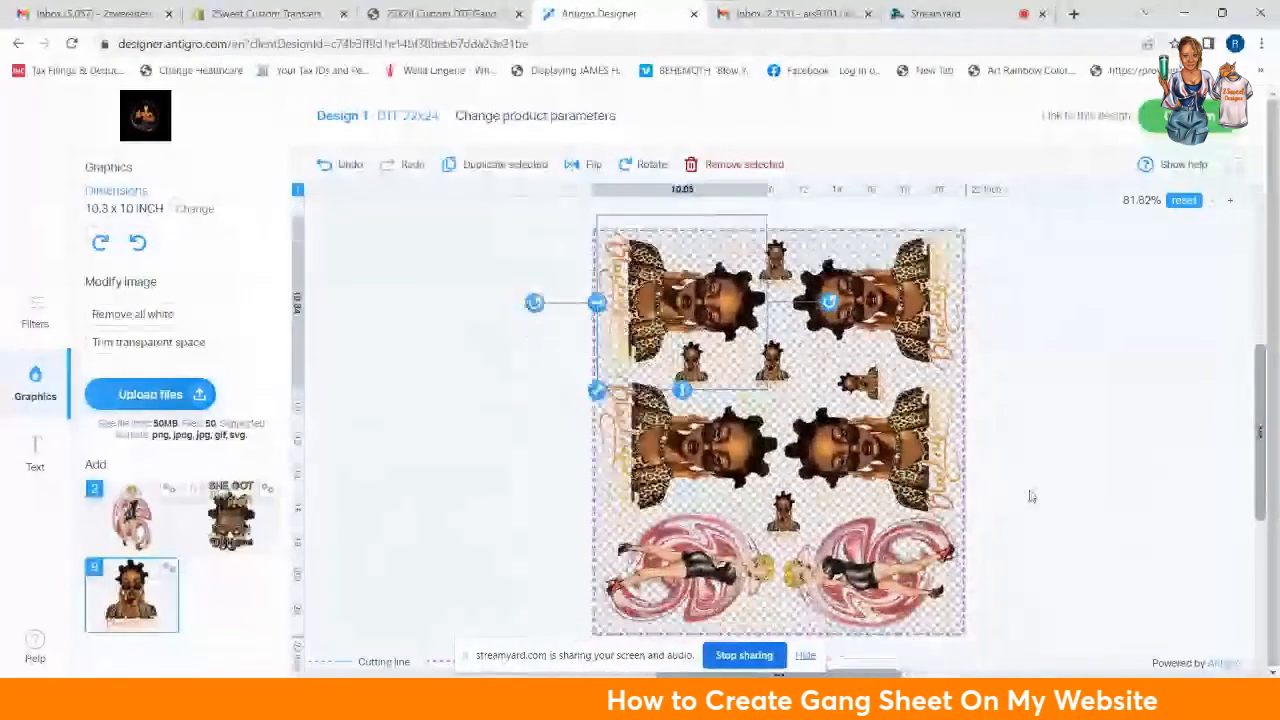
scroll(1034, 494, "up", 1)
scroll(1036, 492, "down", 1)
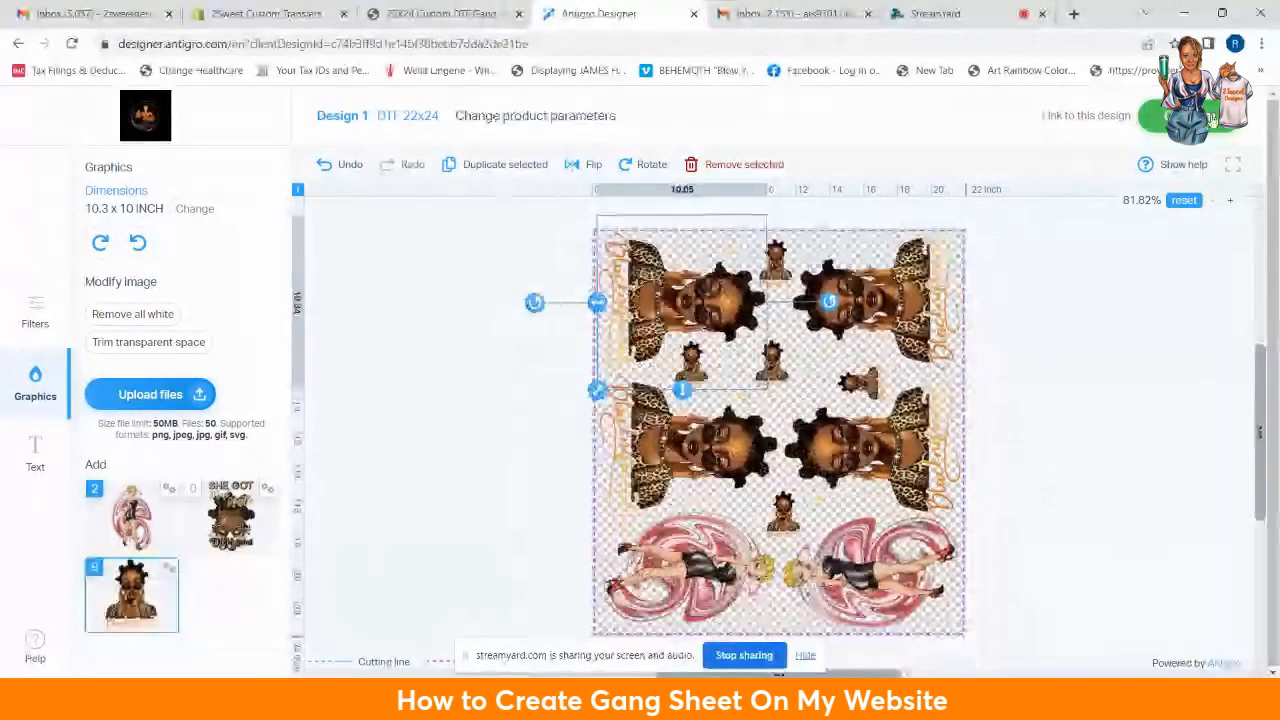
left_click(1188, 117)
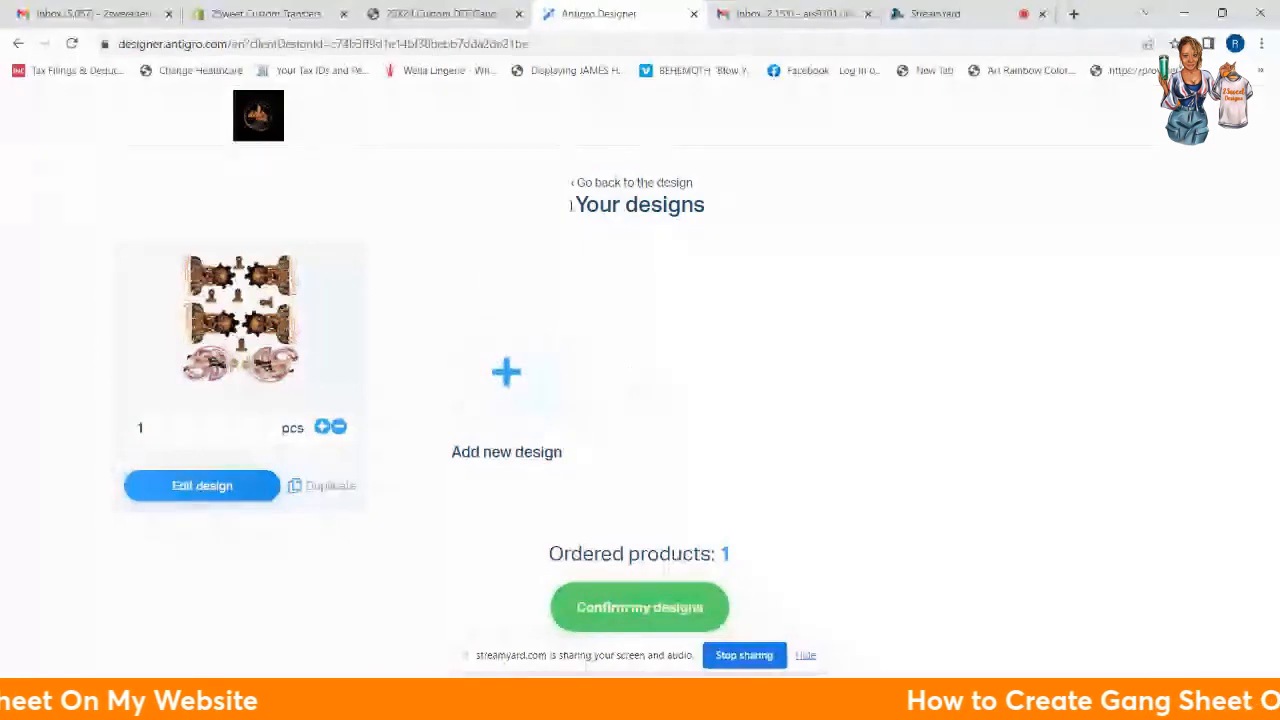
Step: Confirm the finished gang sheet on the Your designs page to reach the Summary
left_click(643, 609)
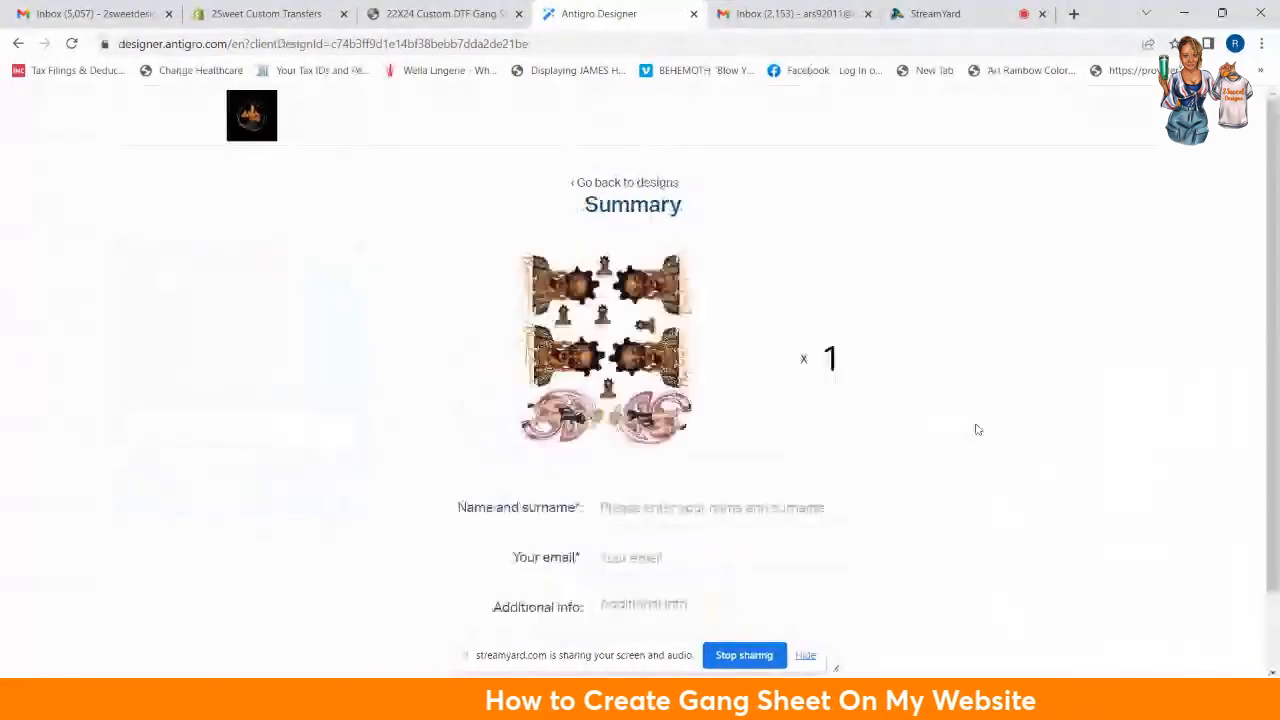
Step: Fill in the customer's full name and add 'Test Copy' as the additional info note
scroll(486, 463, "down", 1)
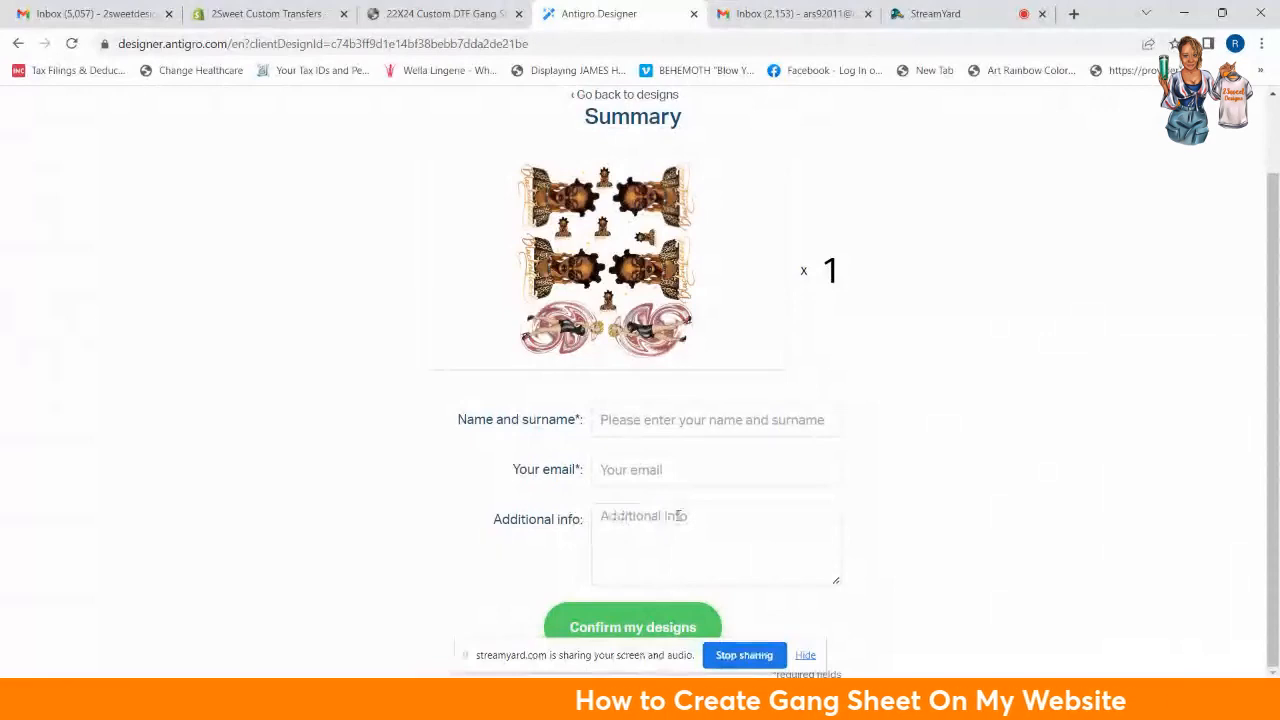
left_click(629, 419)
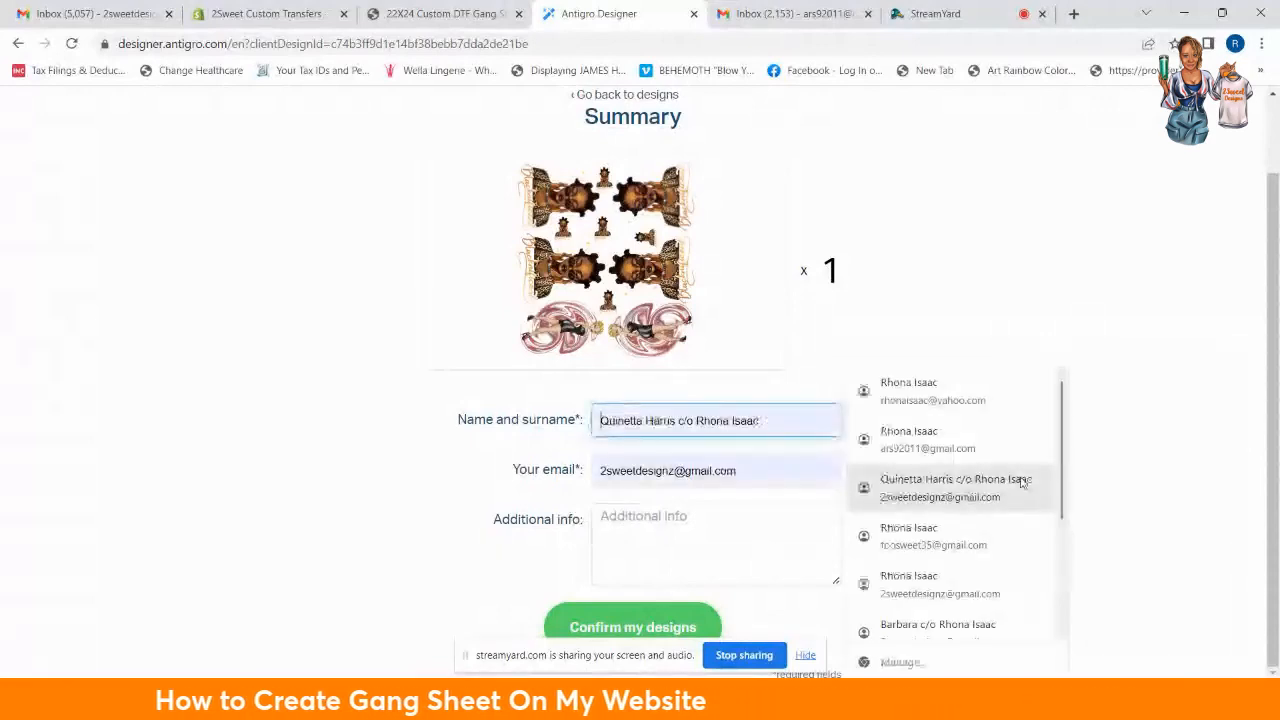
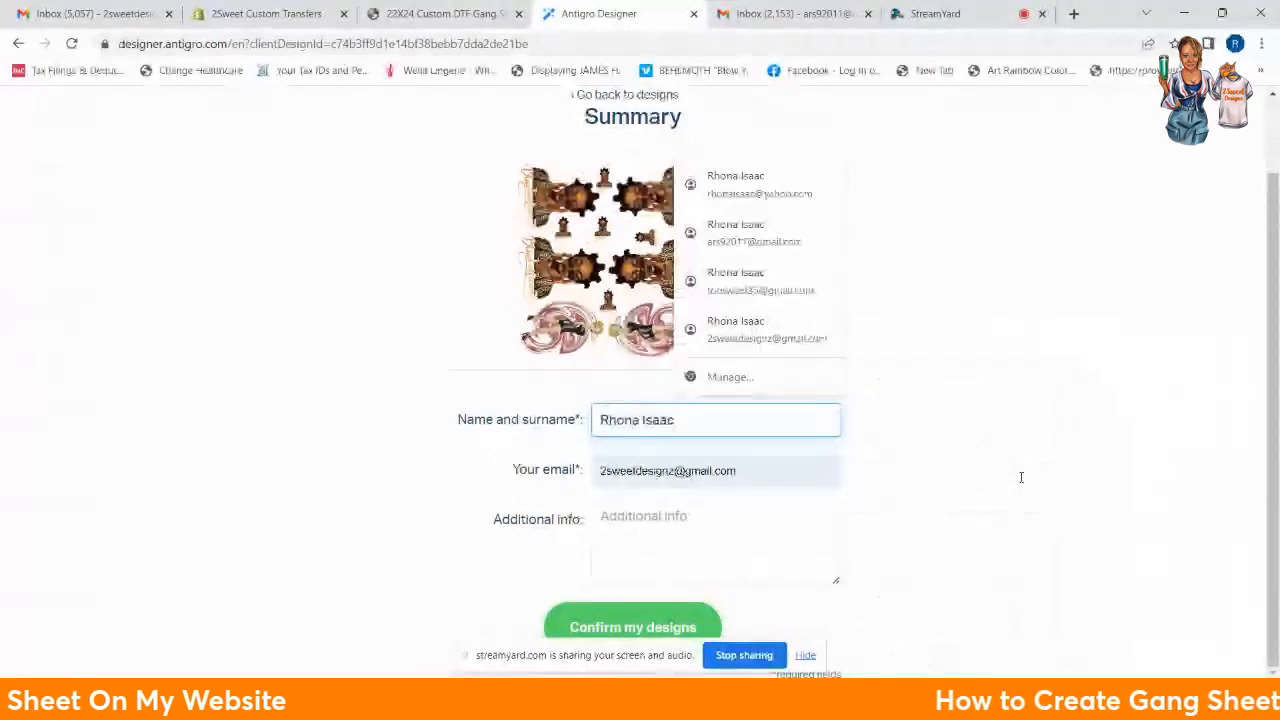
left_click(643, 531)
type("Test")
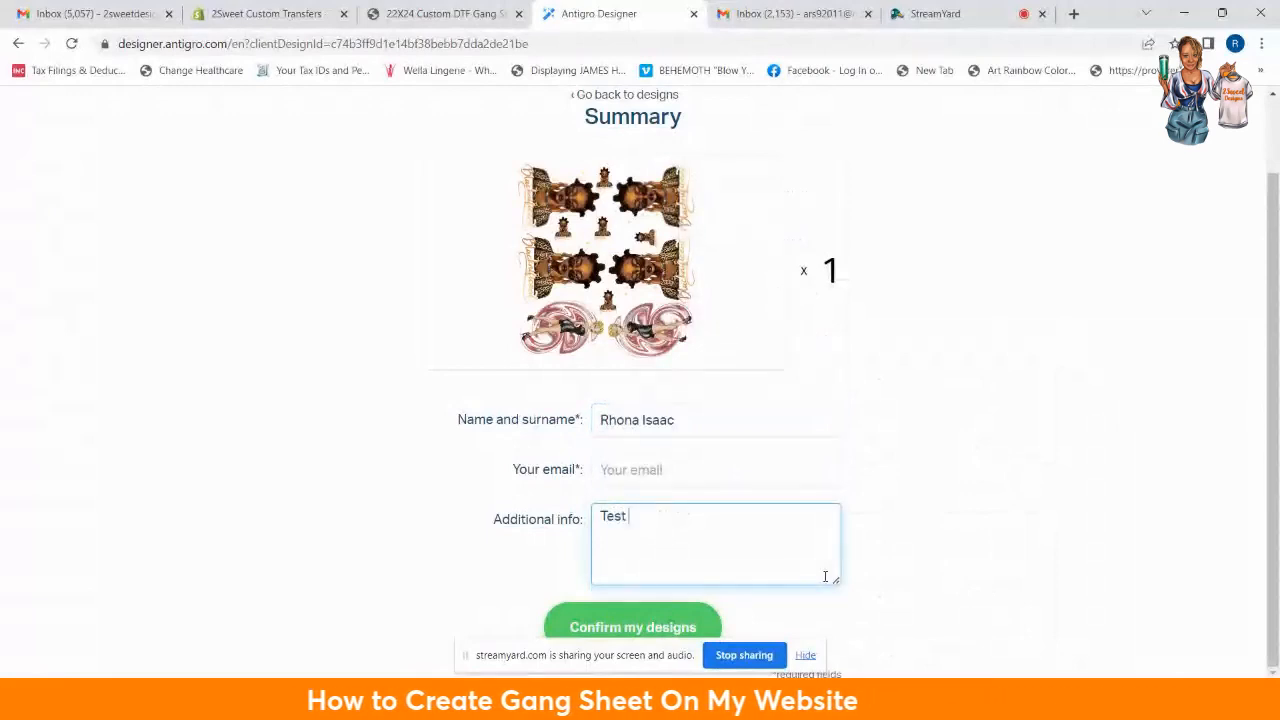
type(" C")
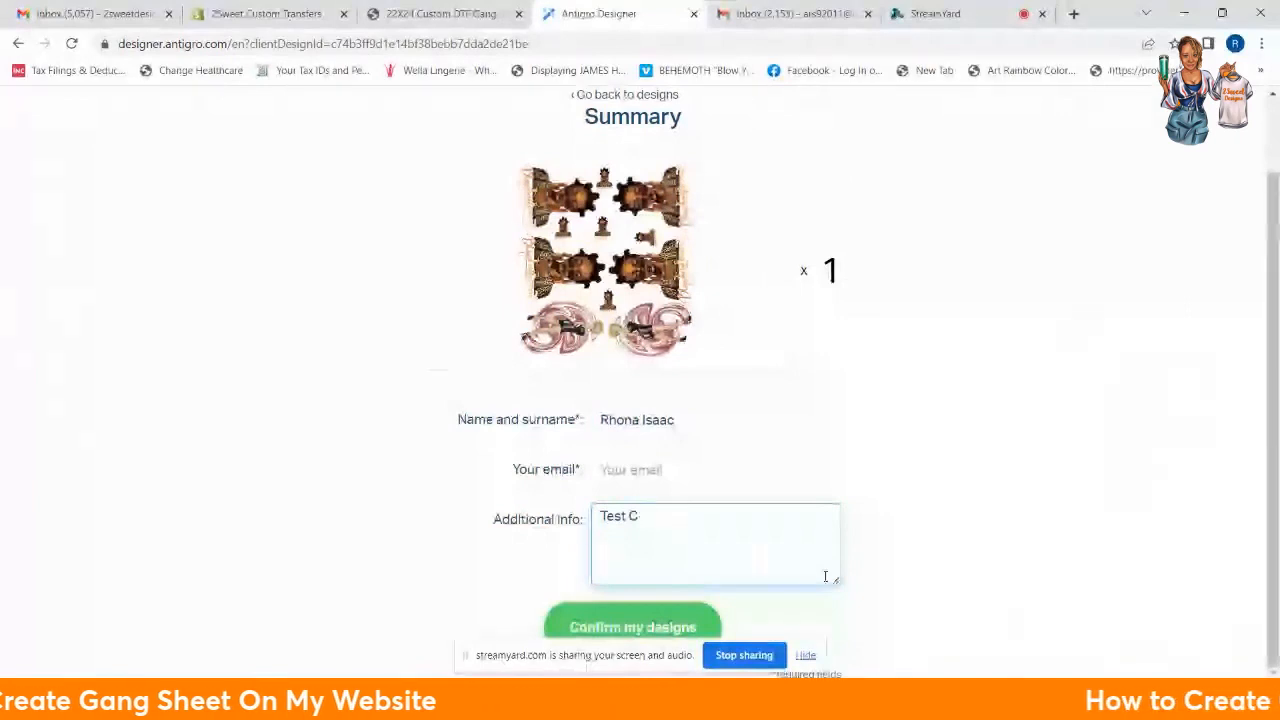
type("opy")
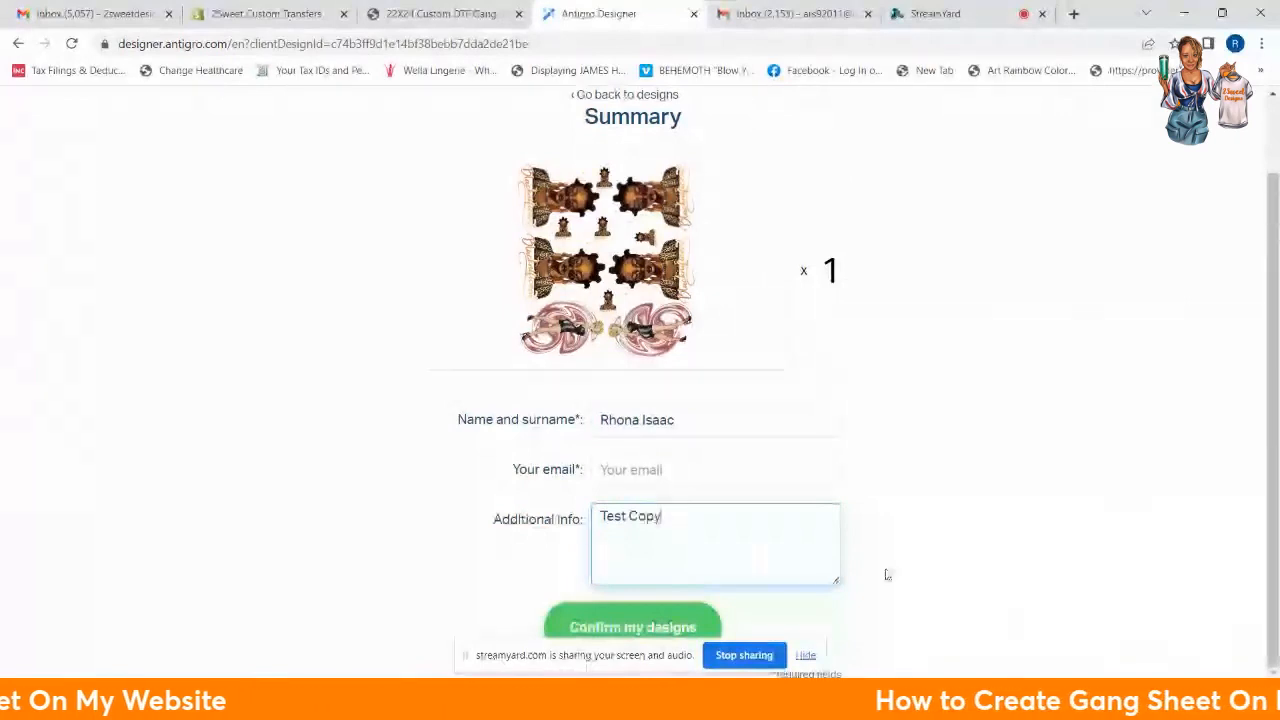
Step: Enter the contact e-mail address and submit the order summary
left_click(626, 474)
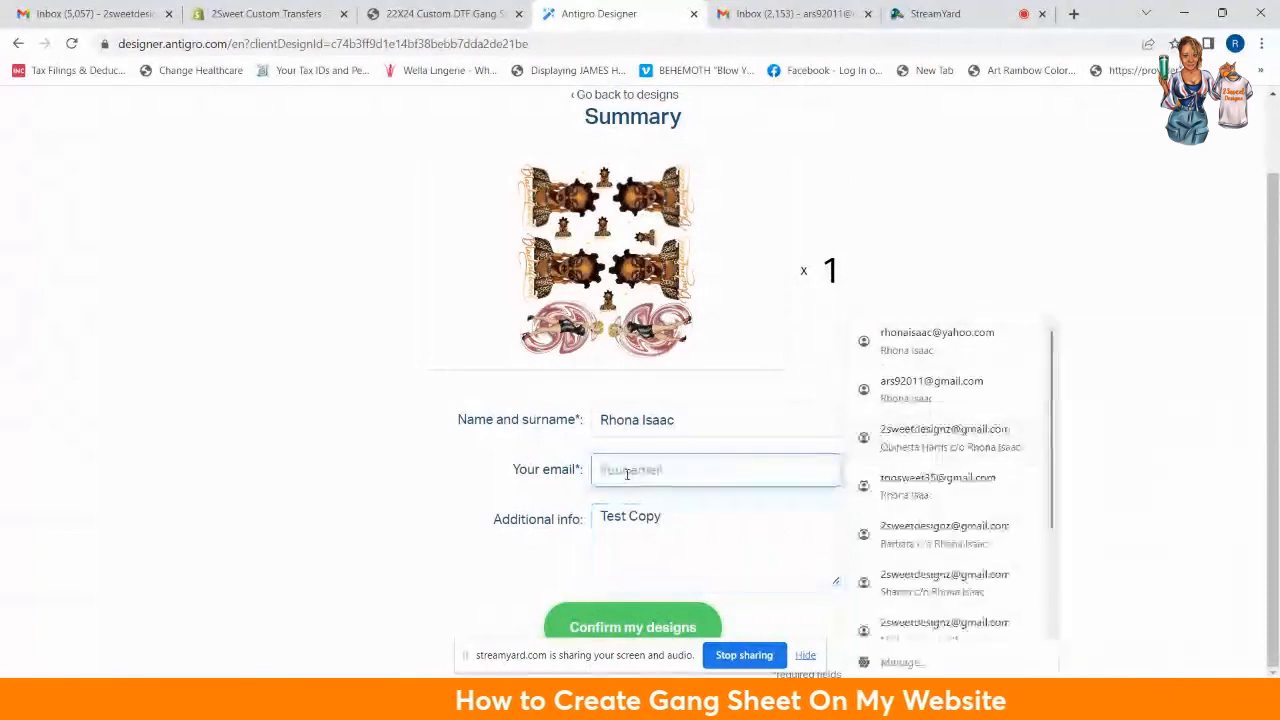
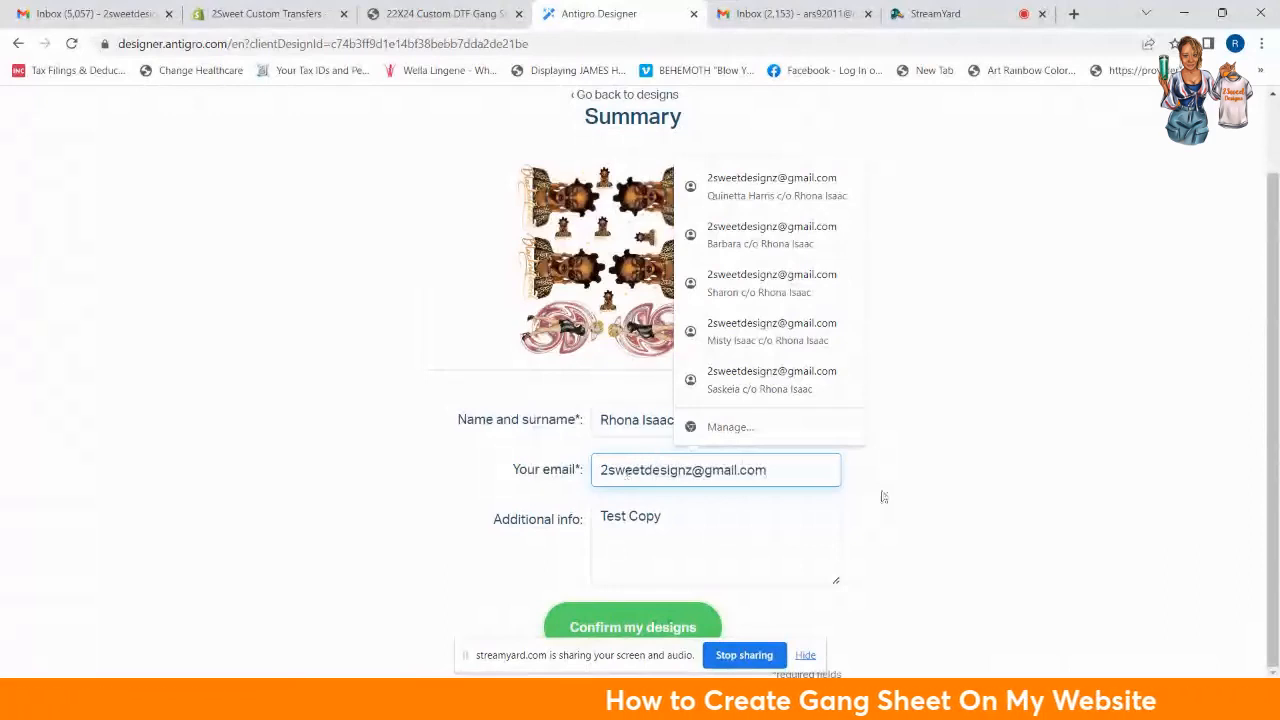
left_click(988, 503)
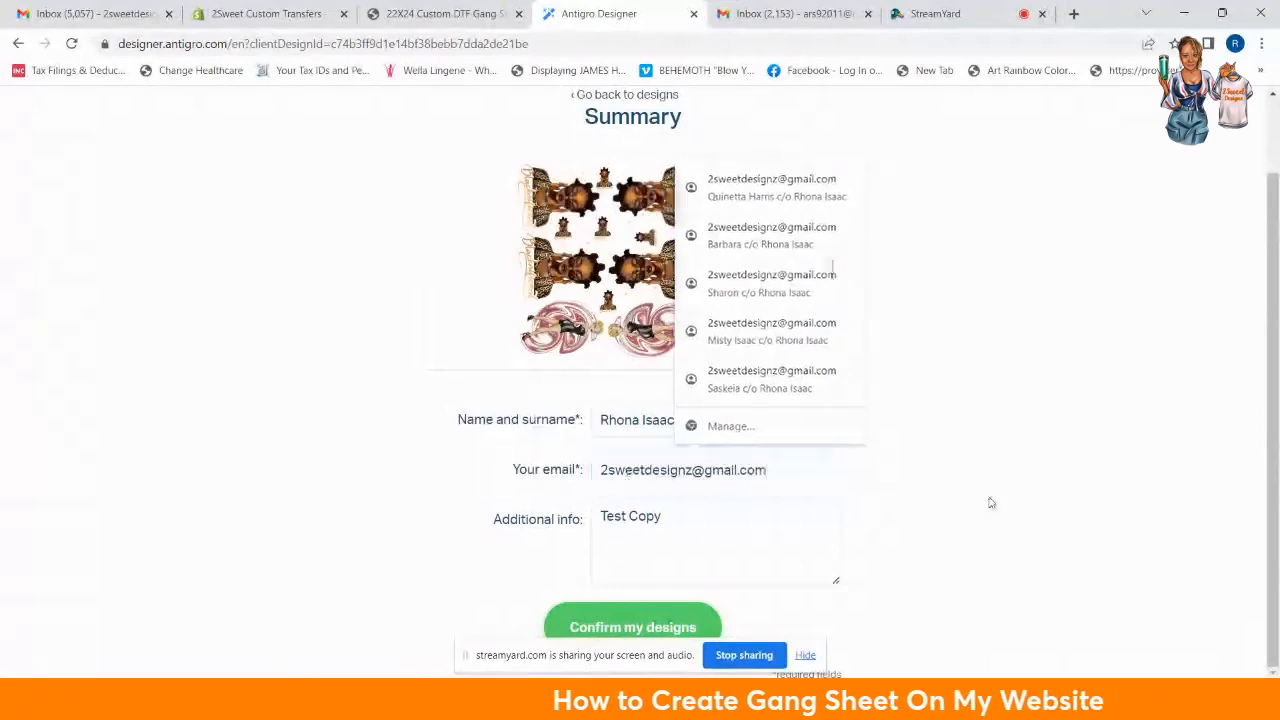
left_click(618, 612)
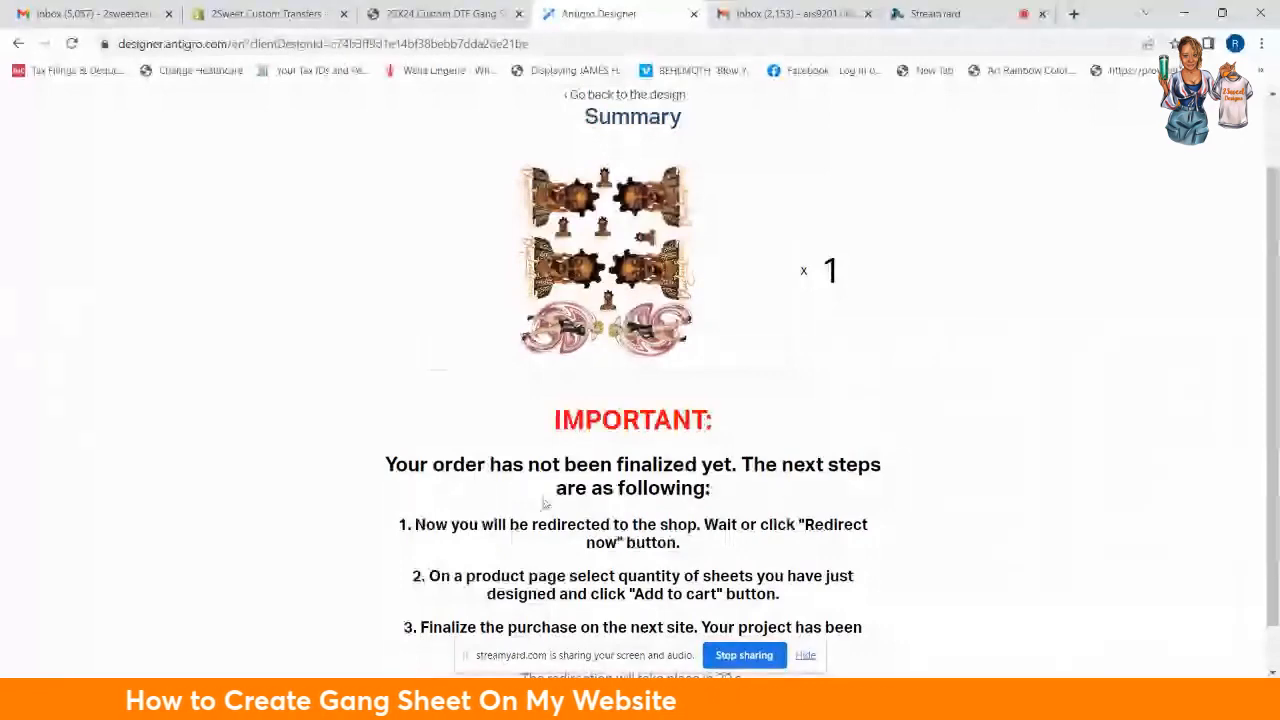
Step: Scroll through the Important notice while the page redirects to the 2Sweet shop
scroll(505, 520, "down", 1)
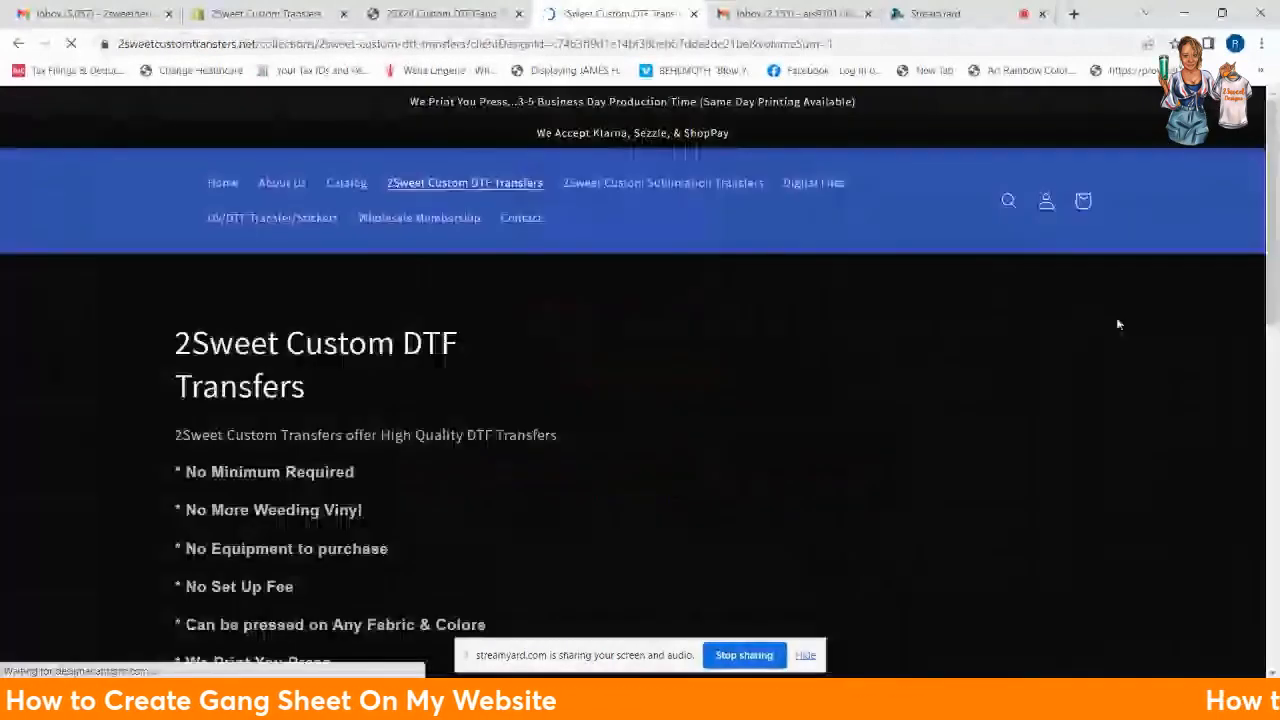
Step: Open the 22X24 Custom DTF Gang Sheet product from the shop grid and add it to the cart
scroll(1119, 418, "down", 2)
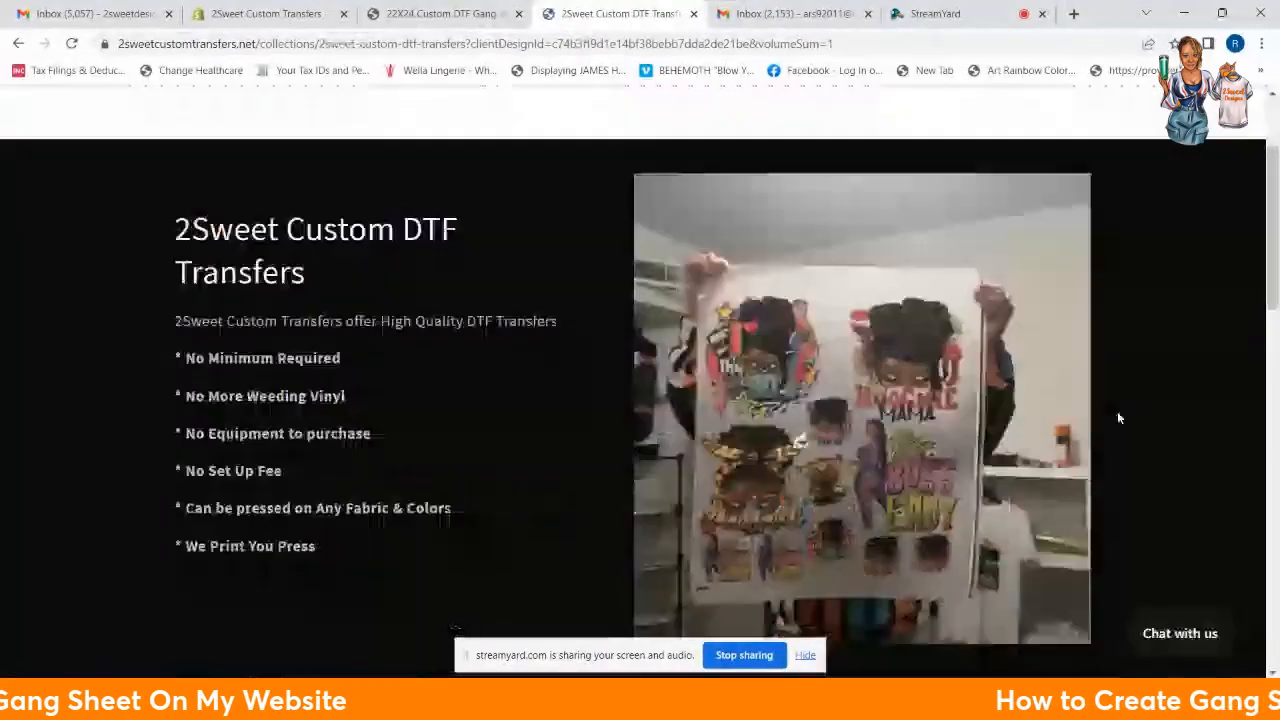
scroll(1117, 415, "down", 5)
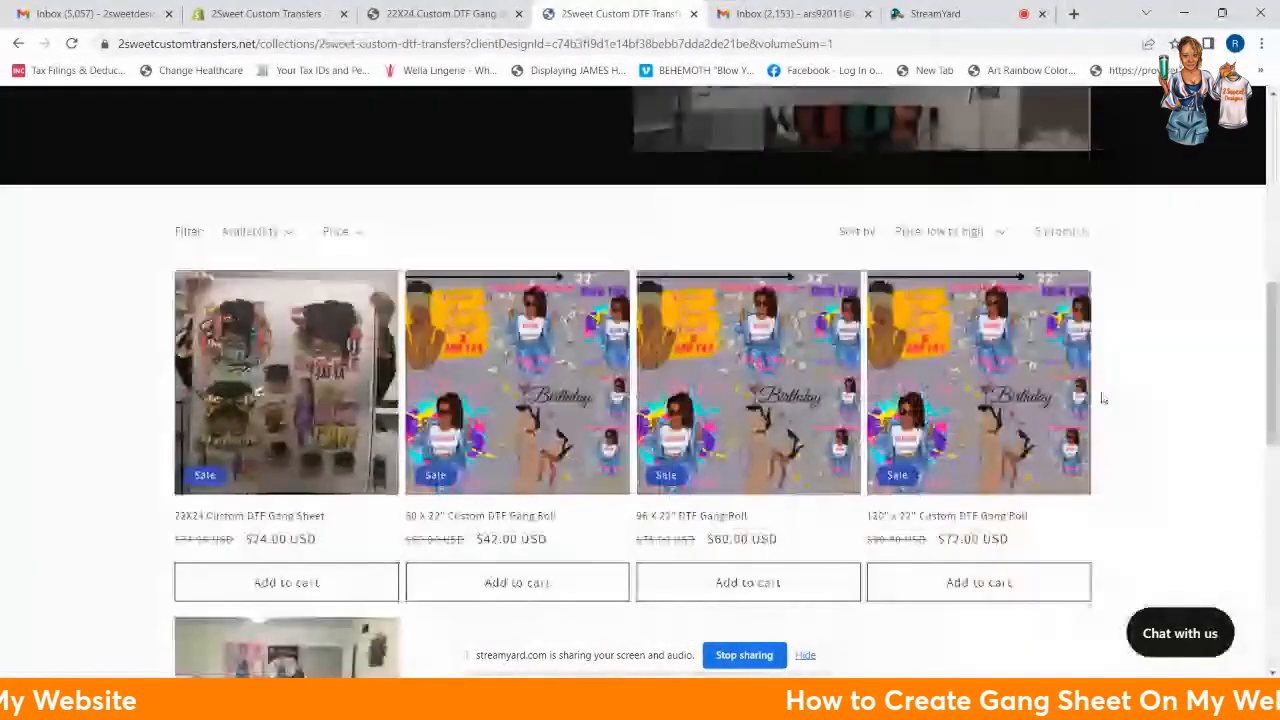
scroll(1104, 399, "down", 2)
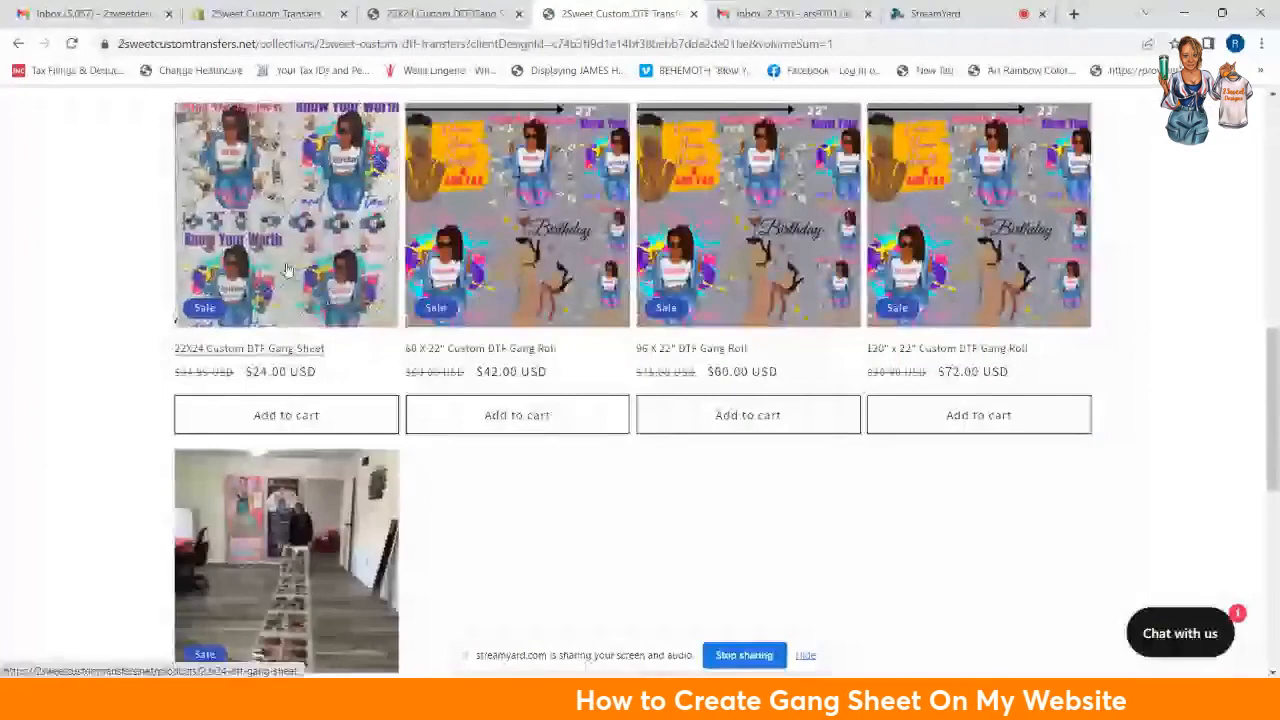
left_click(287, 269)
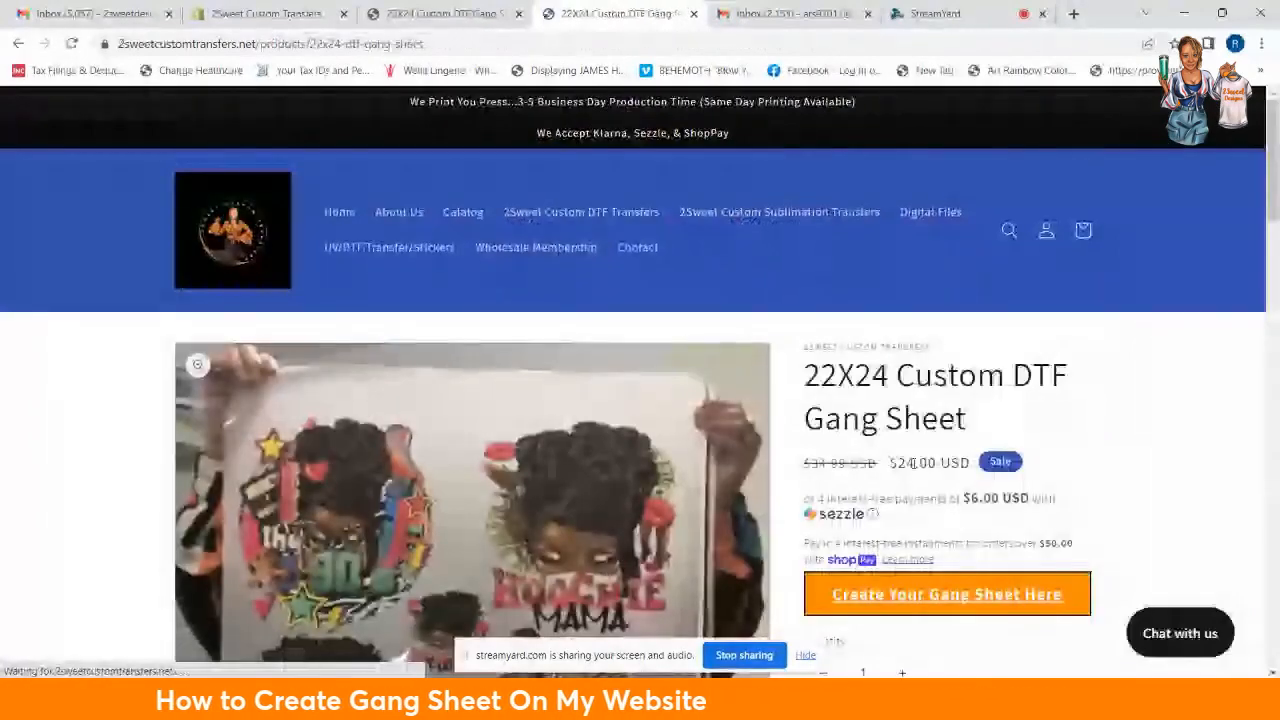
scroll(1226, 382, "down", 3)
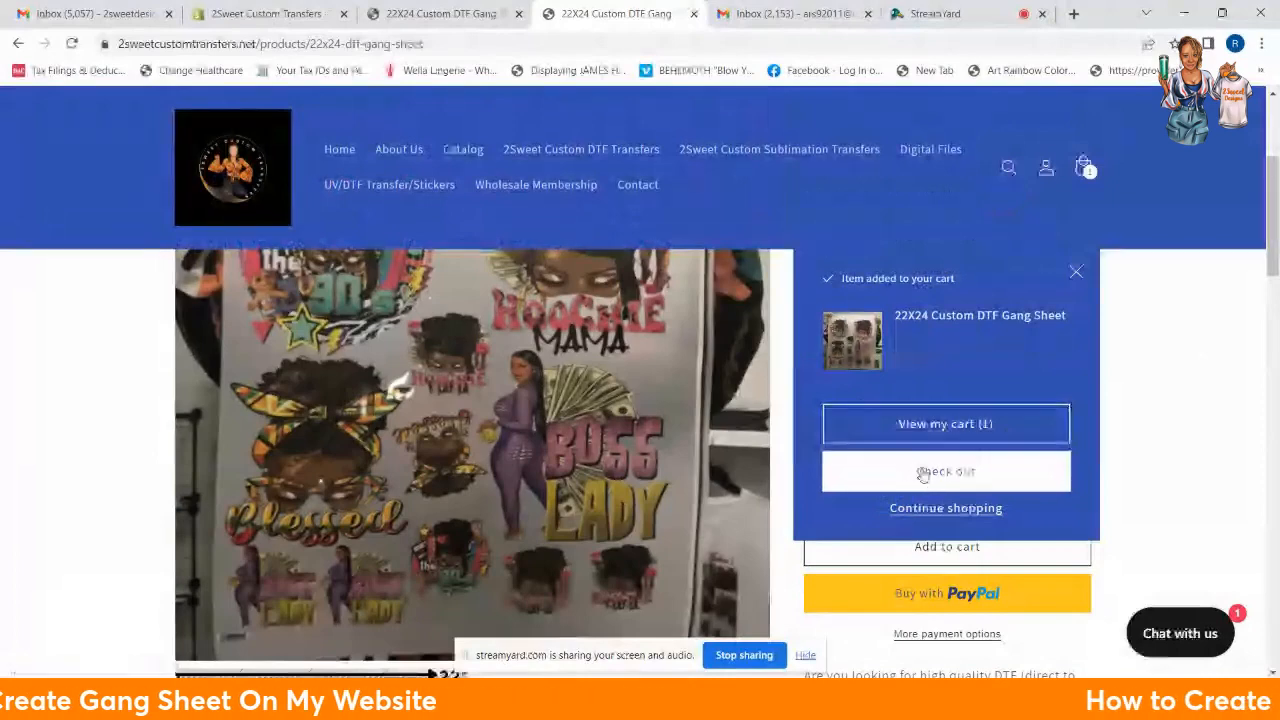
left_click(952, 426)
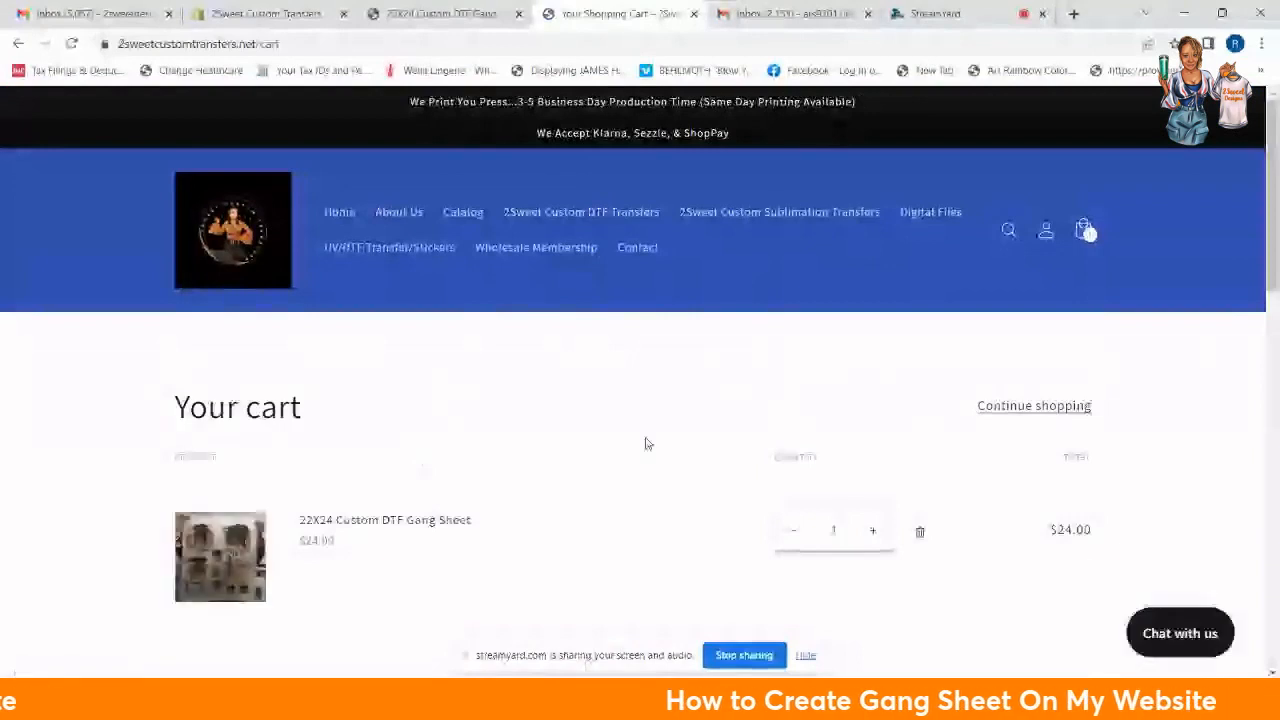
Step: Review the $24.00 cart subtotal and proceed to checkout
scroll(537, 315, "down", 3)
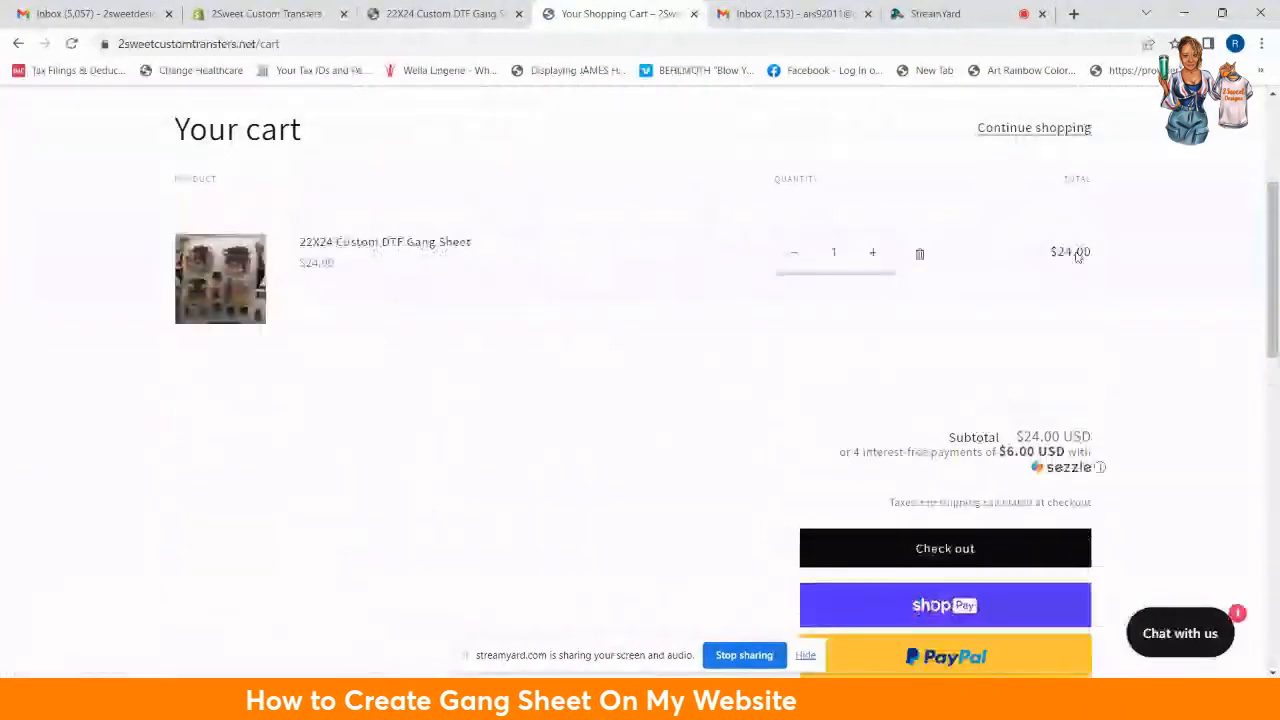
left_click(954, 547)
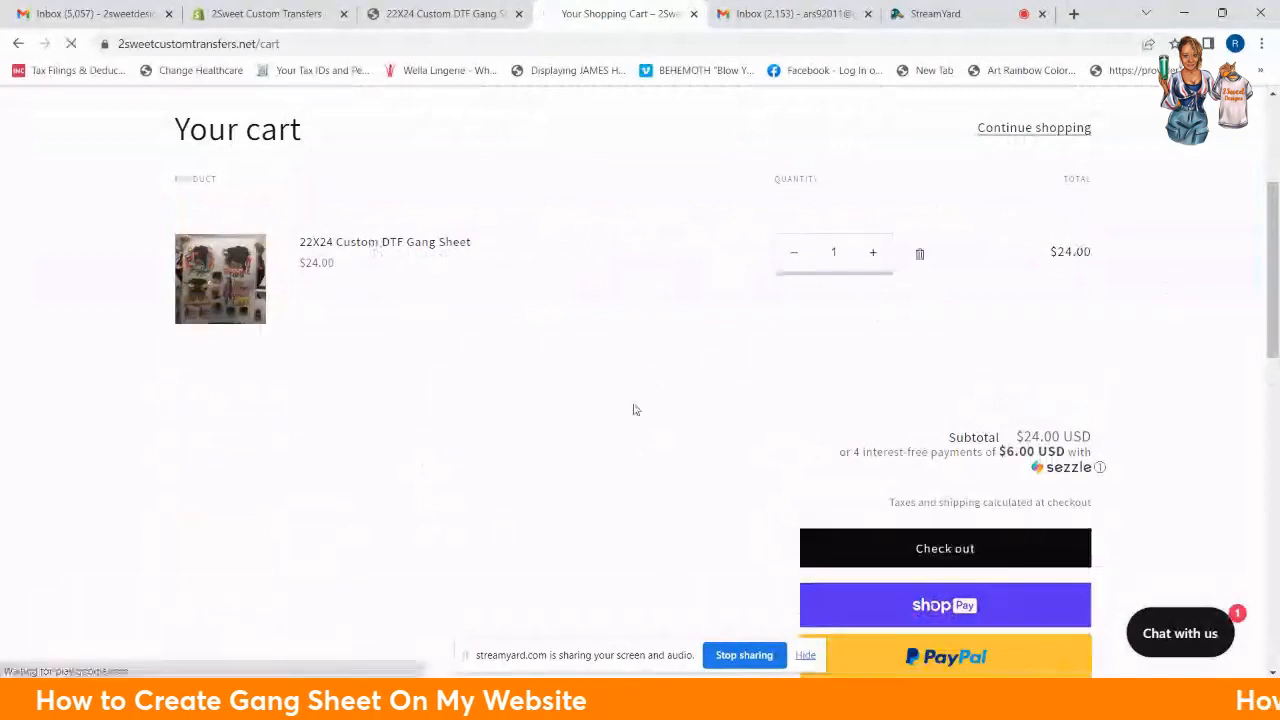